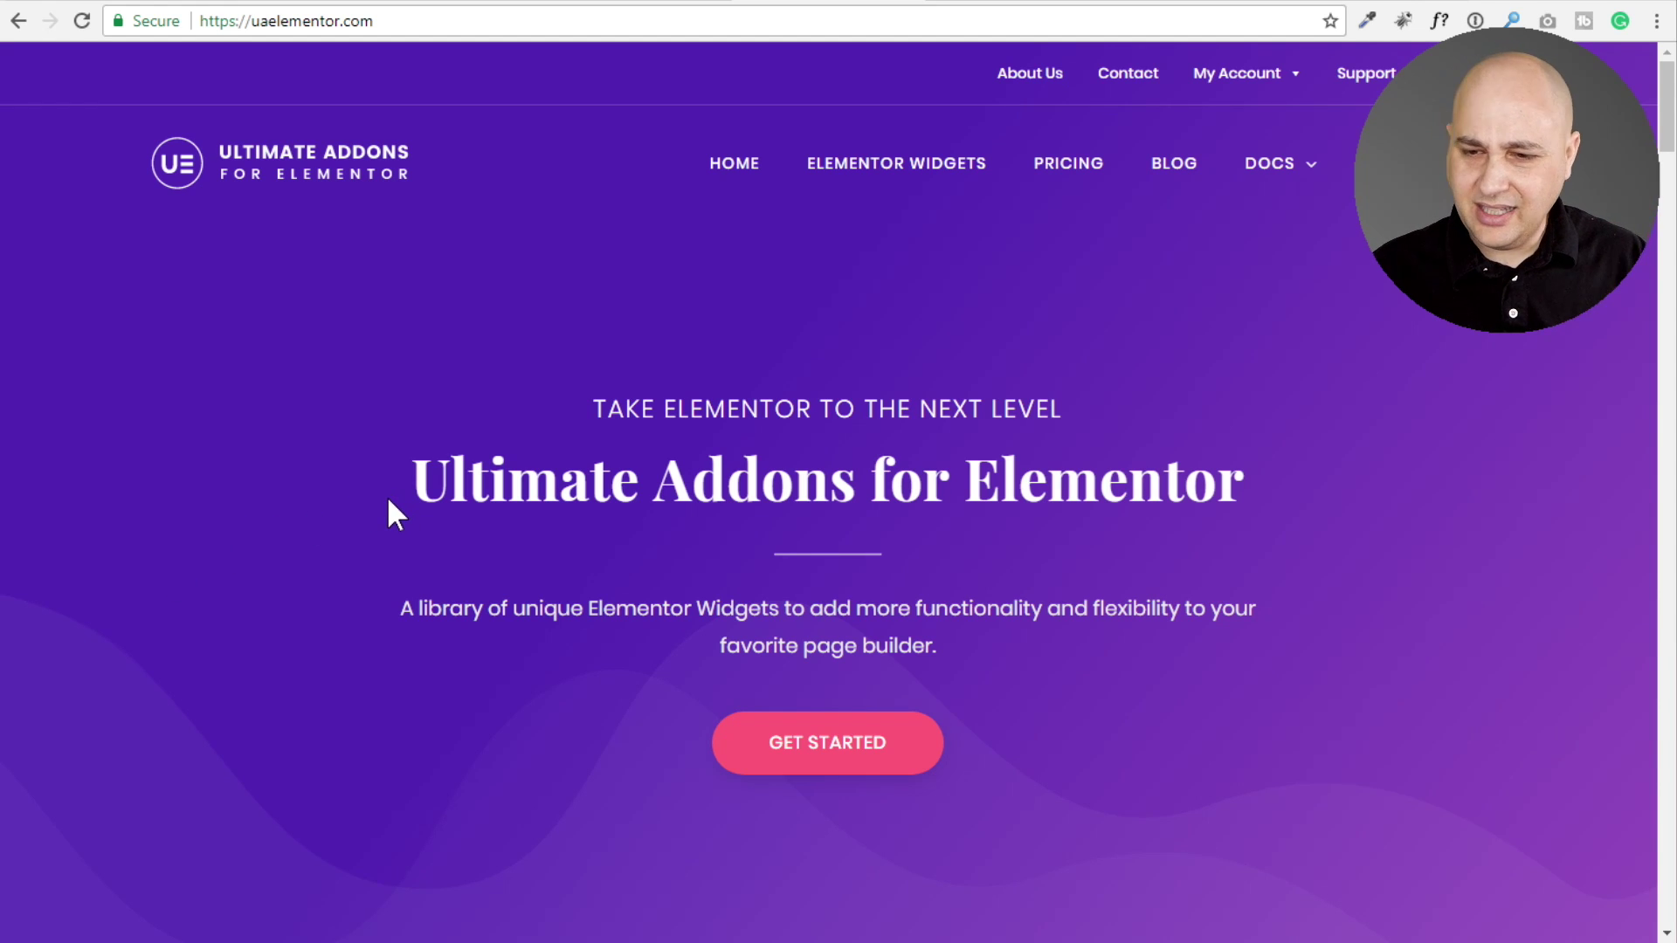
# Scroll the uaelementor.com home page to the widget cards and open Dual Color Heading.
pyautogui.scroll(-1, 388, 500)
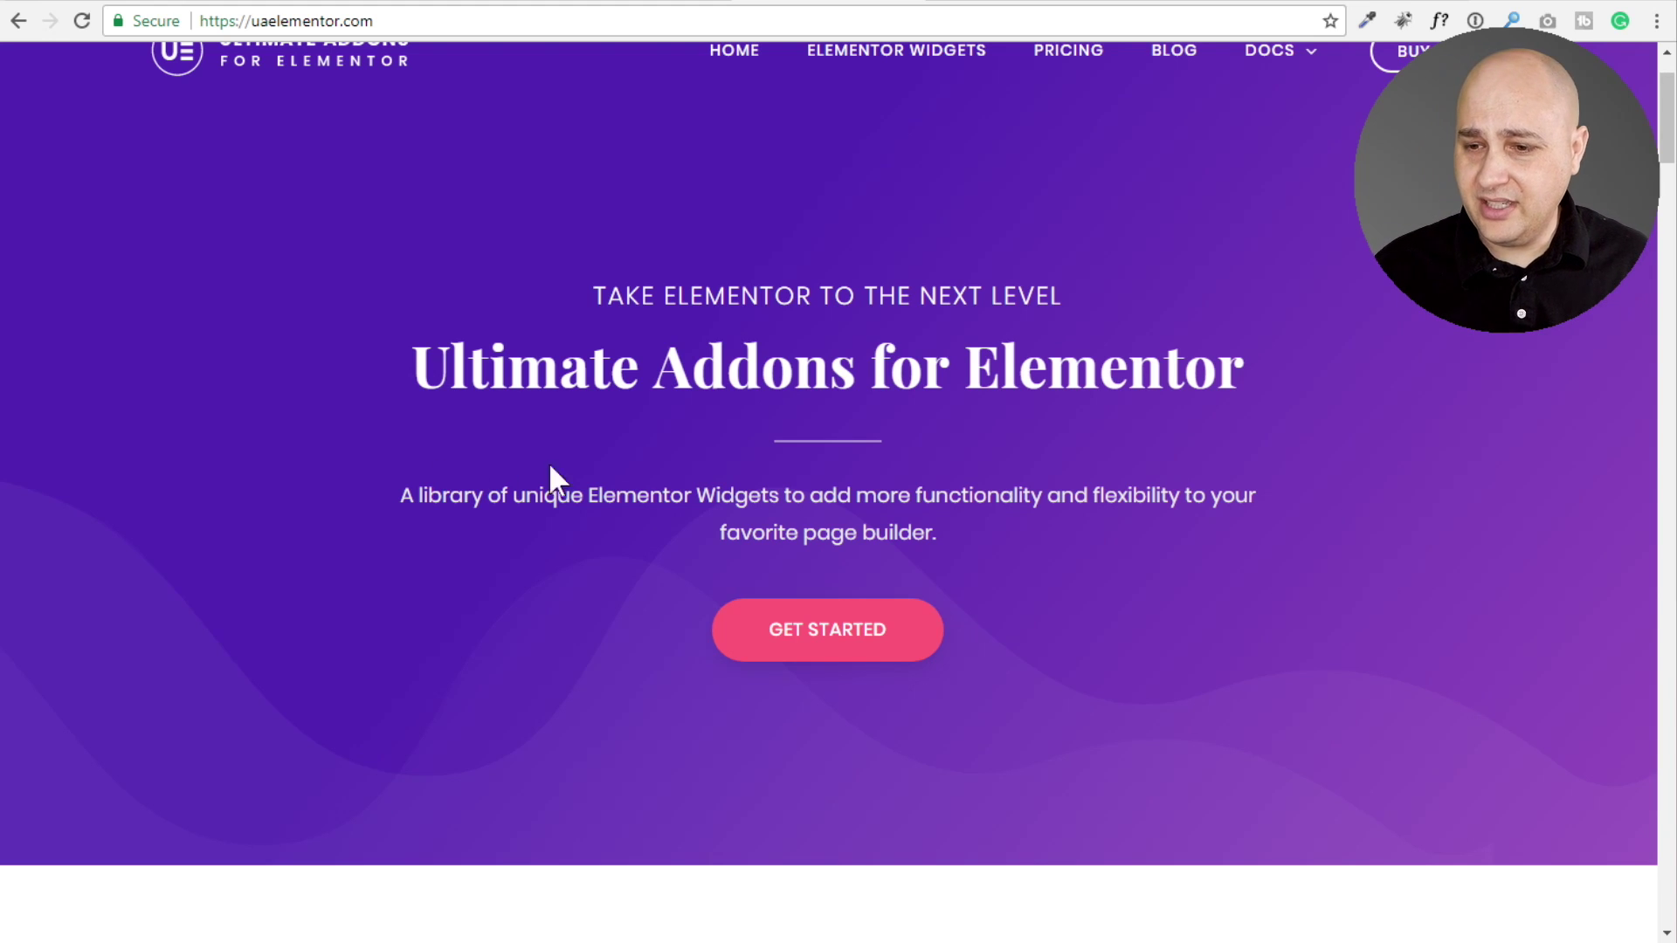
pyautogui.scroll(-10, 879, 482)
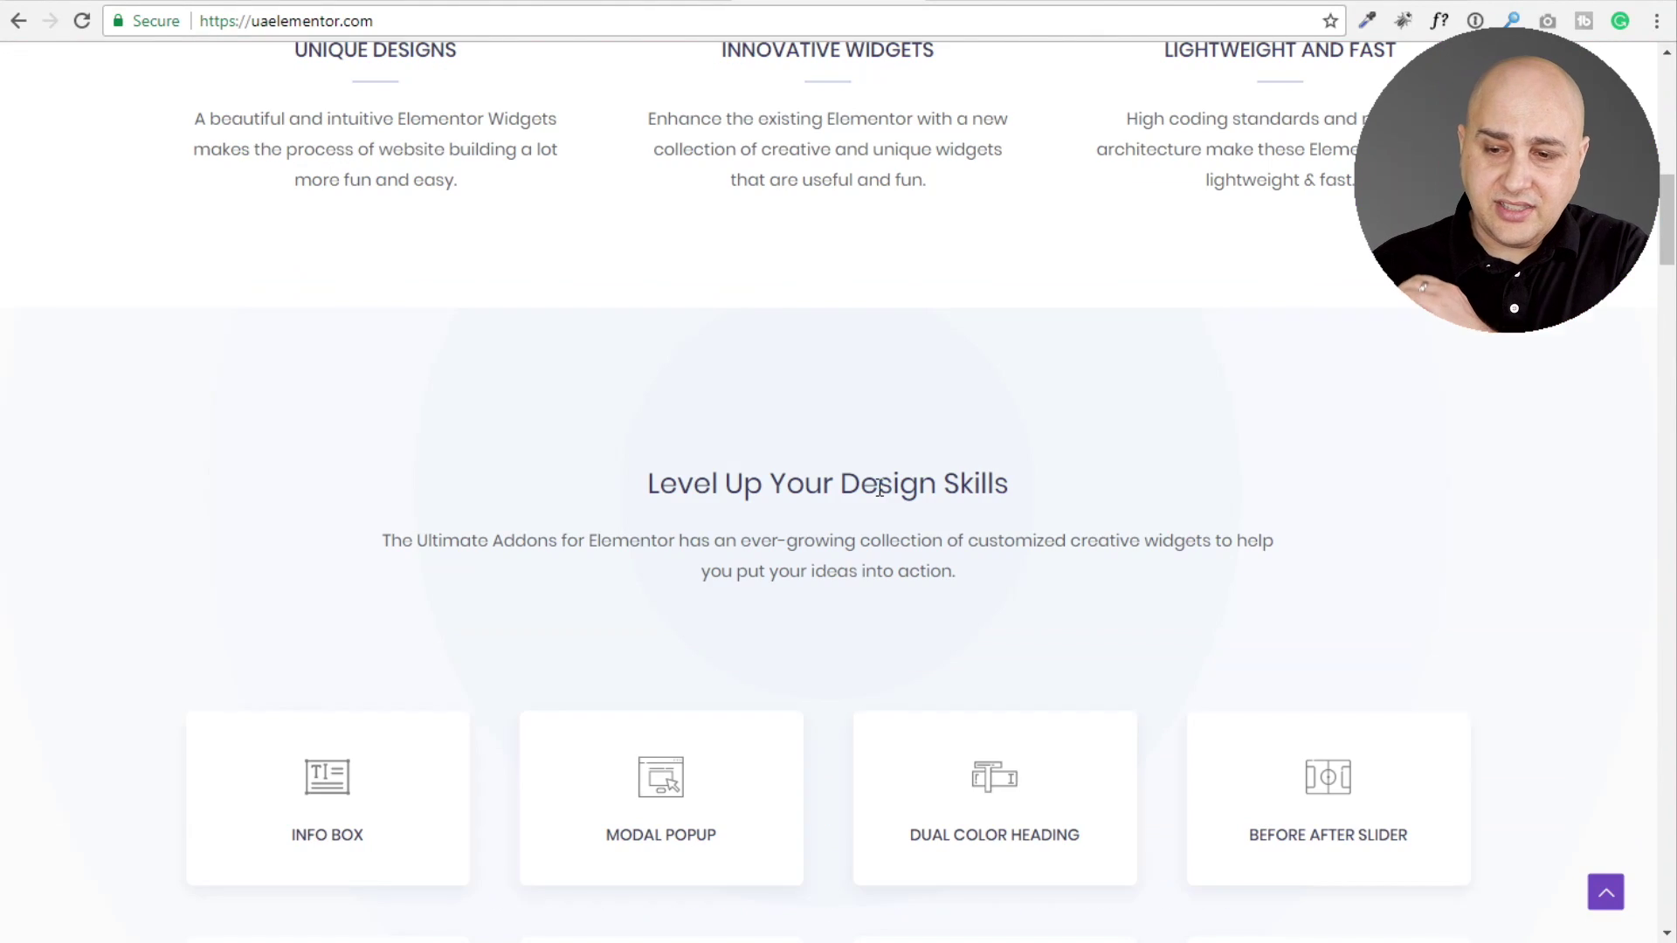
pyautogui.scroll(-8, 879, 487)
pyautogui.scroll(1, 880, 487)
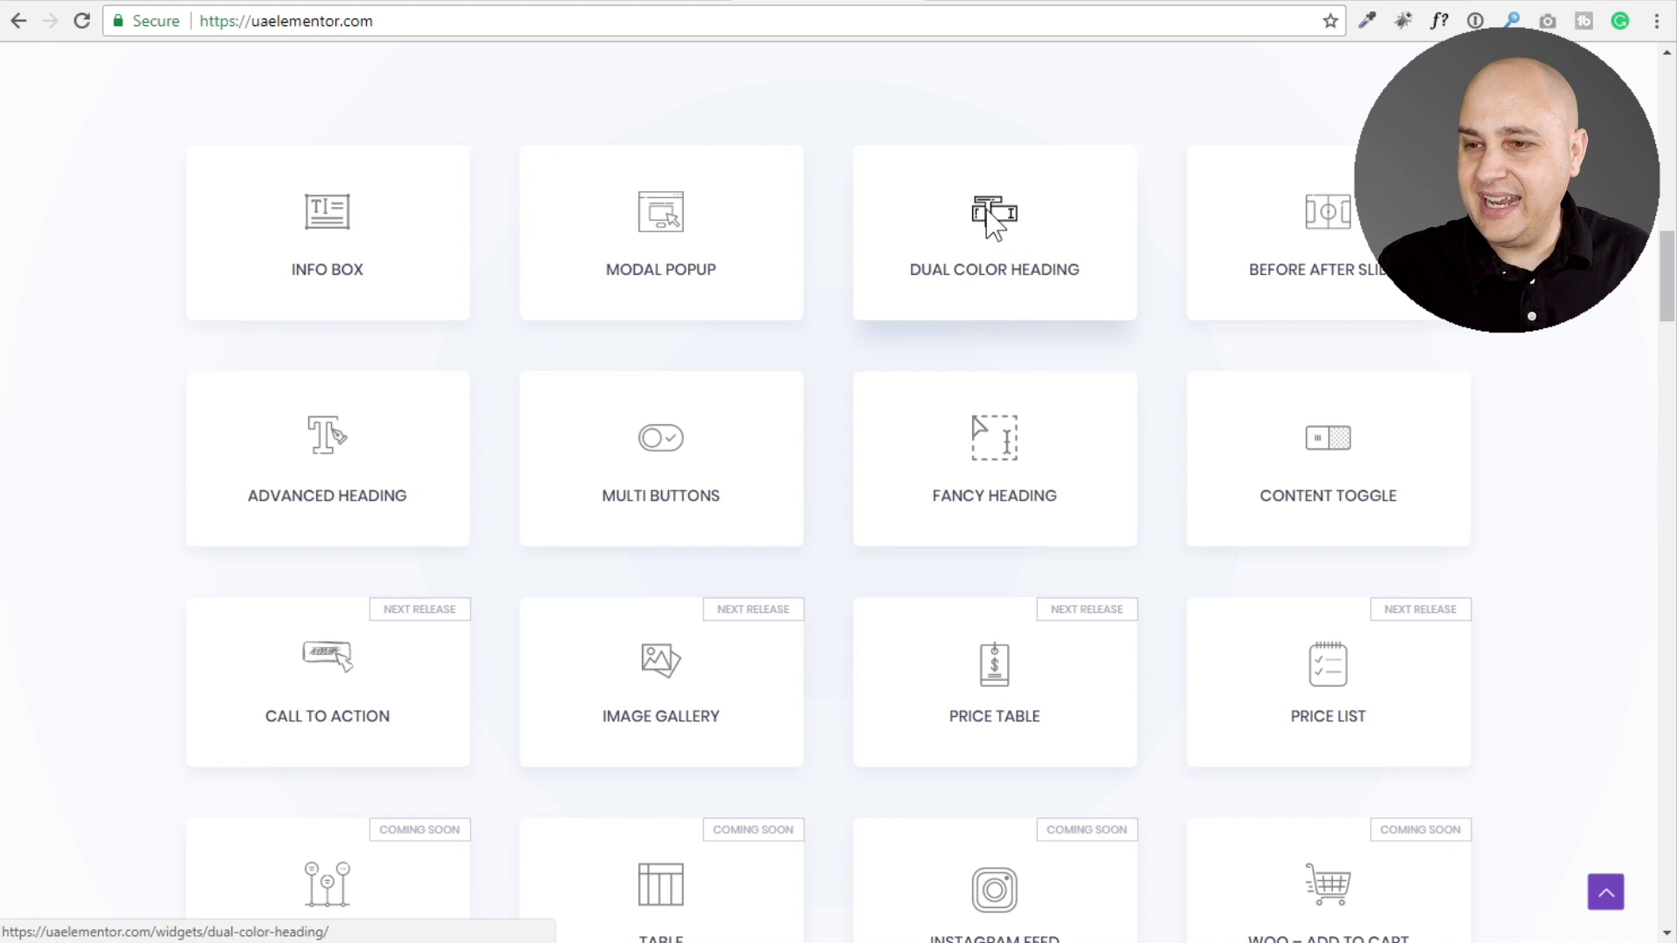
pyautogui.click(989, 223)
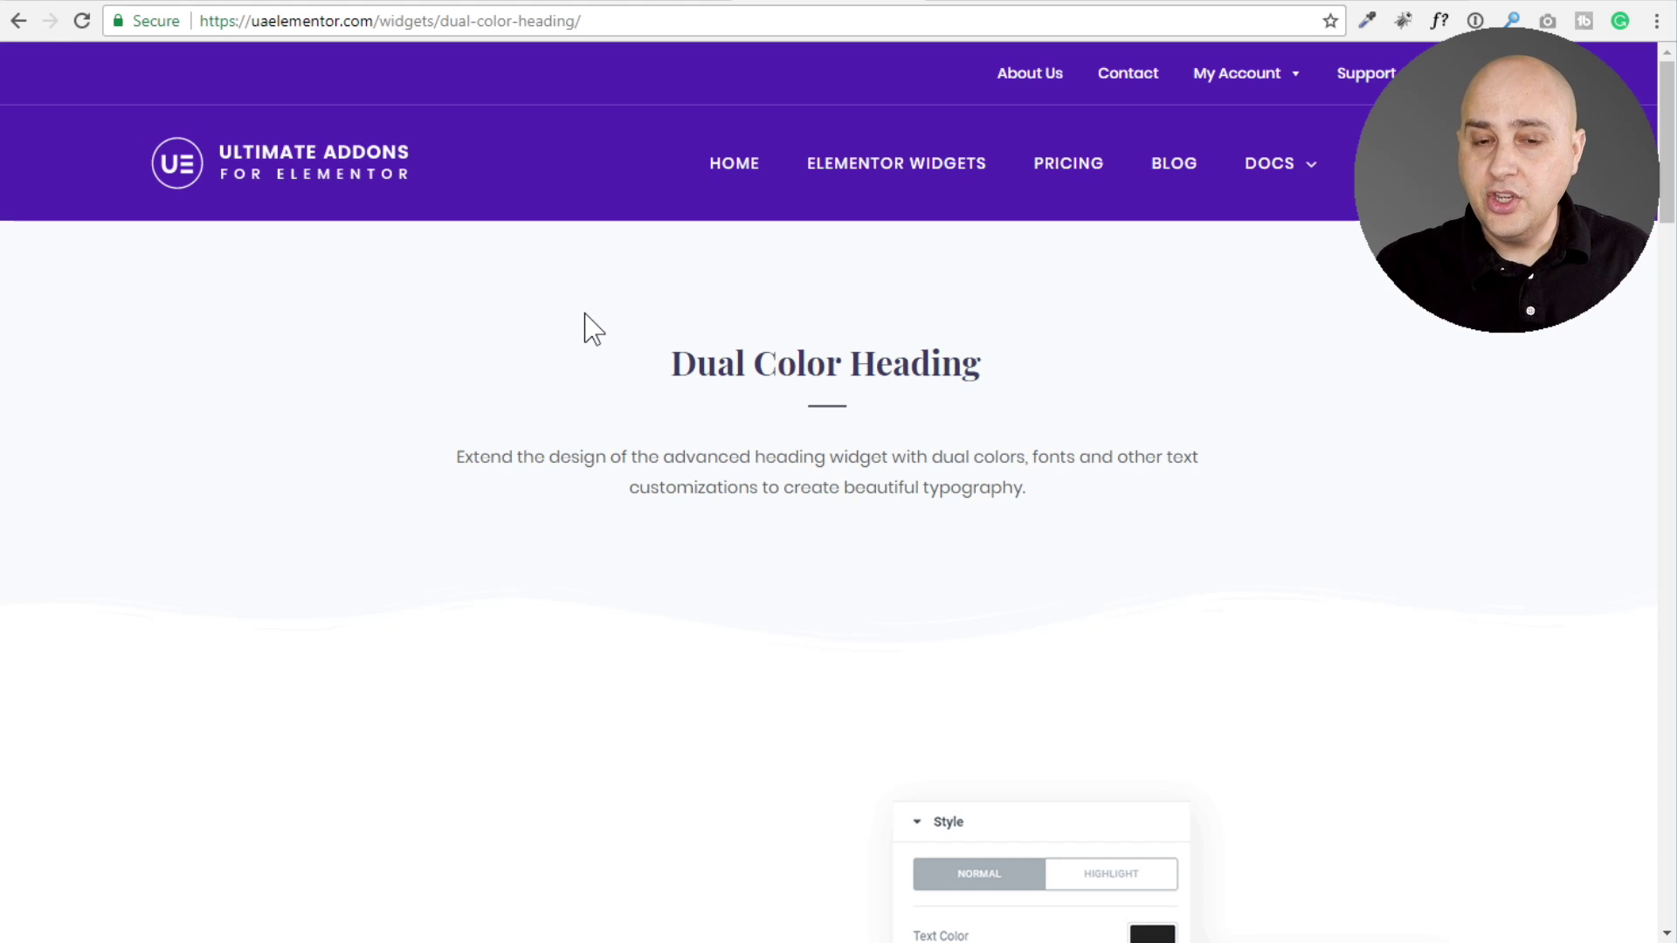
pyautogui.scroll(-5, 590, 327)
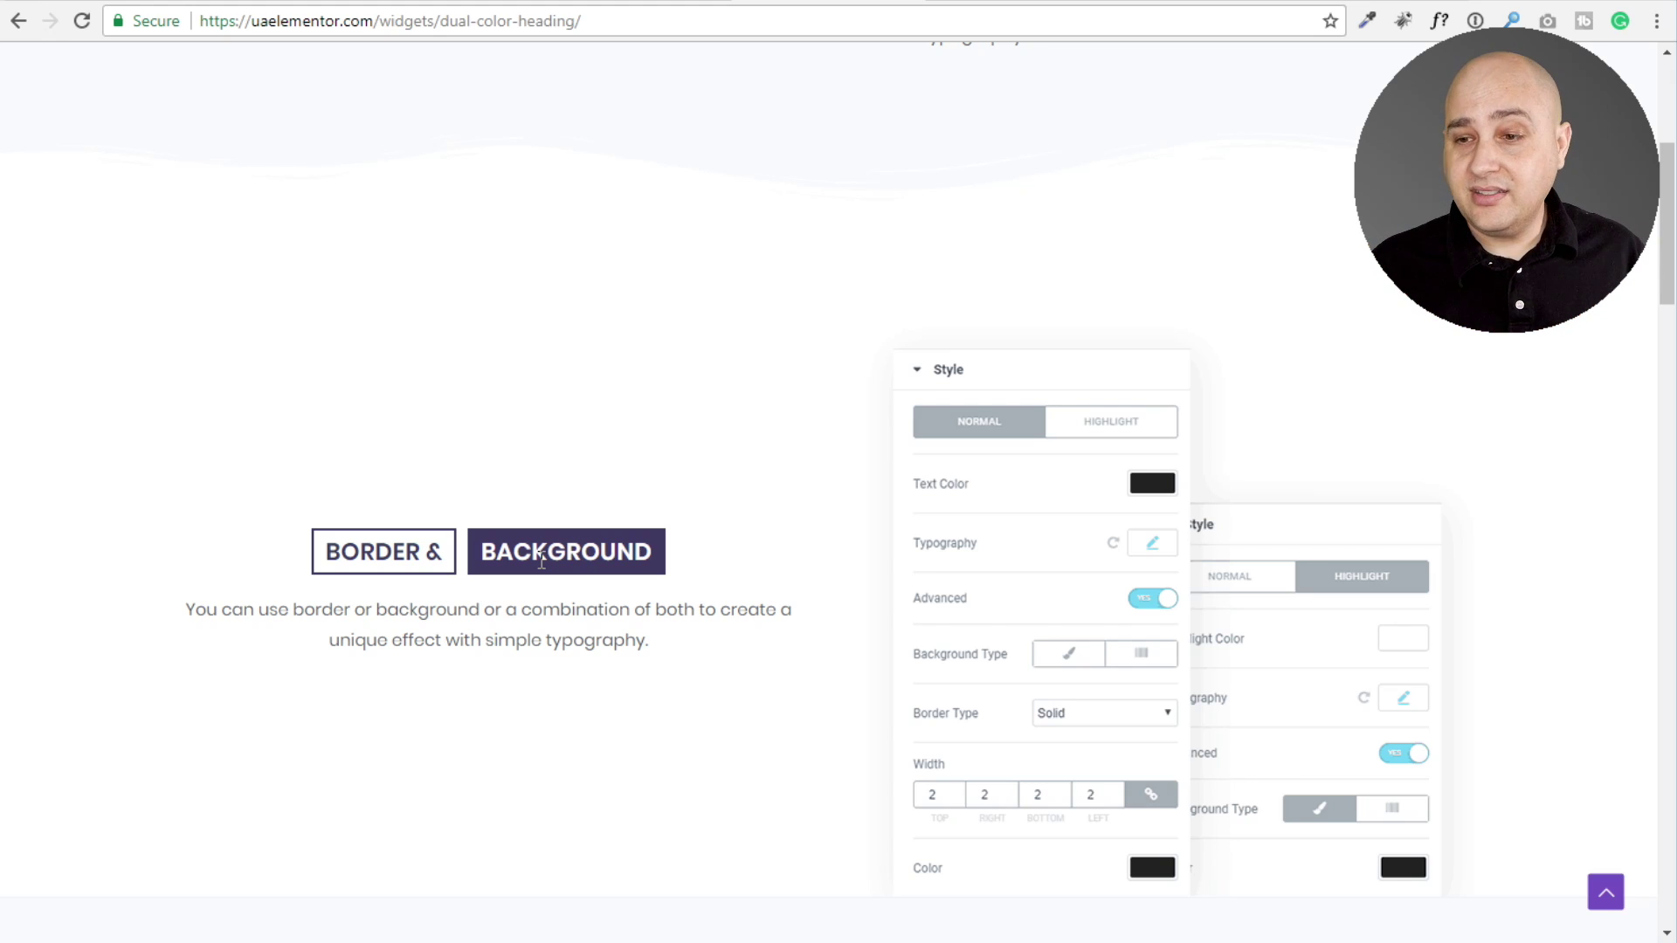
pyautogui.scroll(-3, 542, 561)
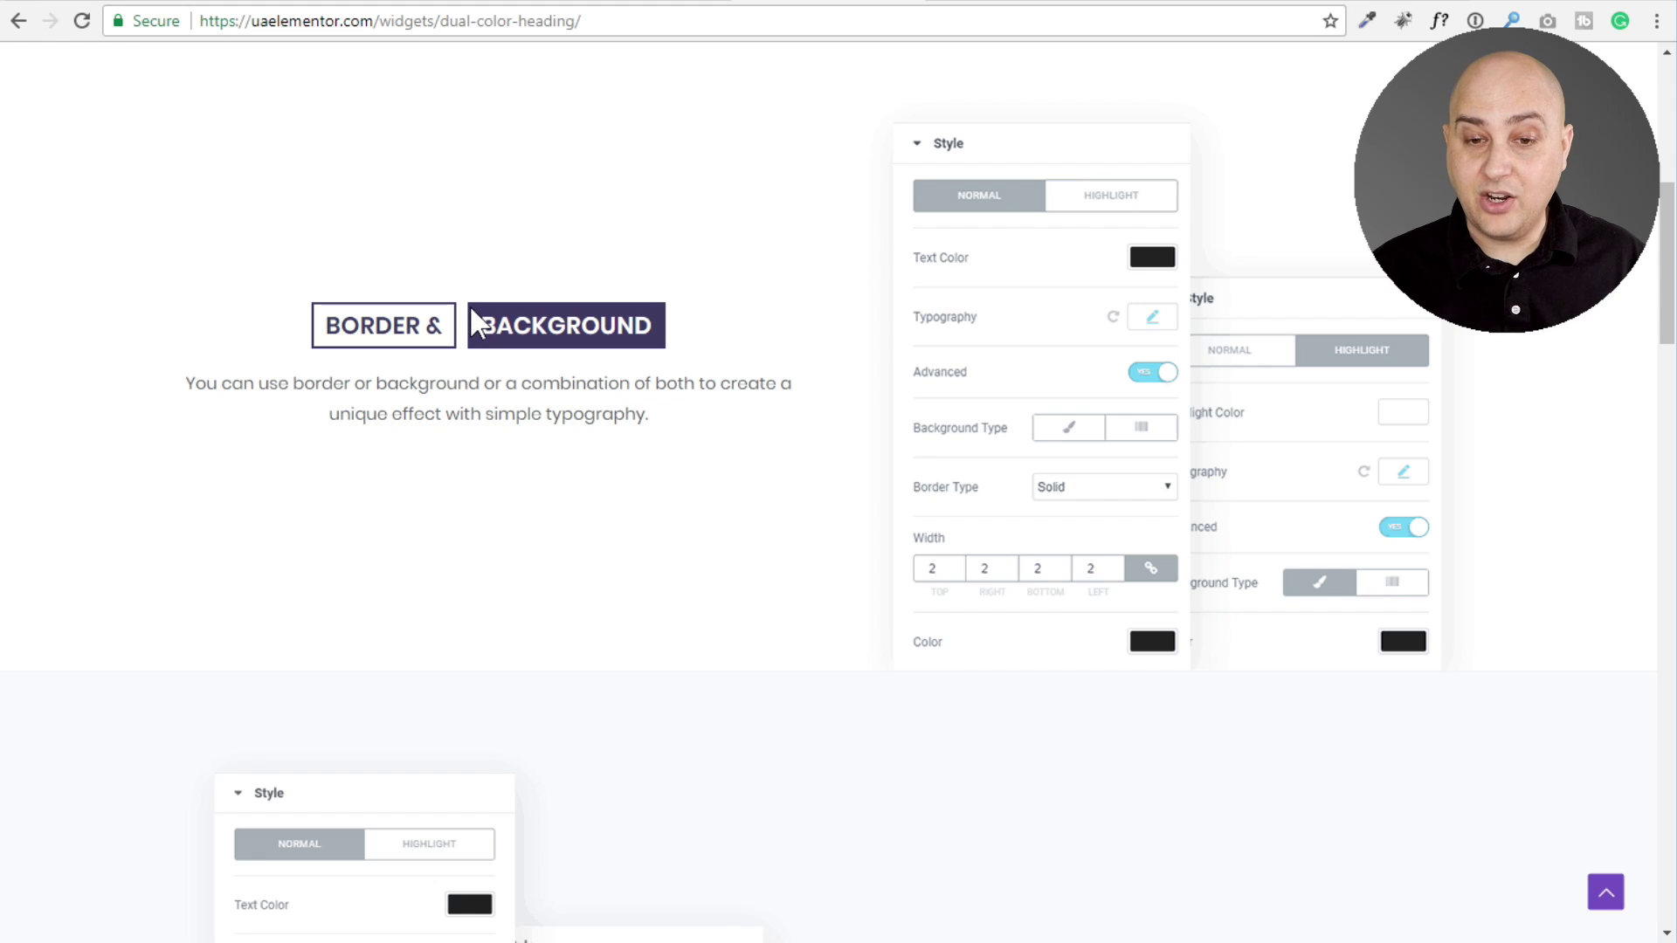
pyautogui.scroll(-7, 472, 315)
pyautogui.scroll(3, 489, 310)
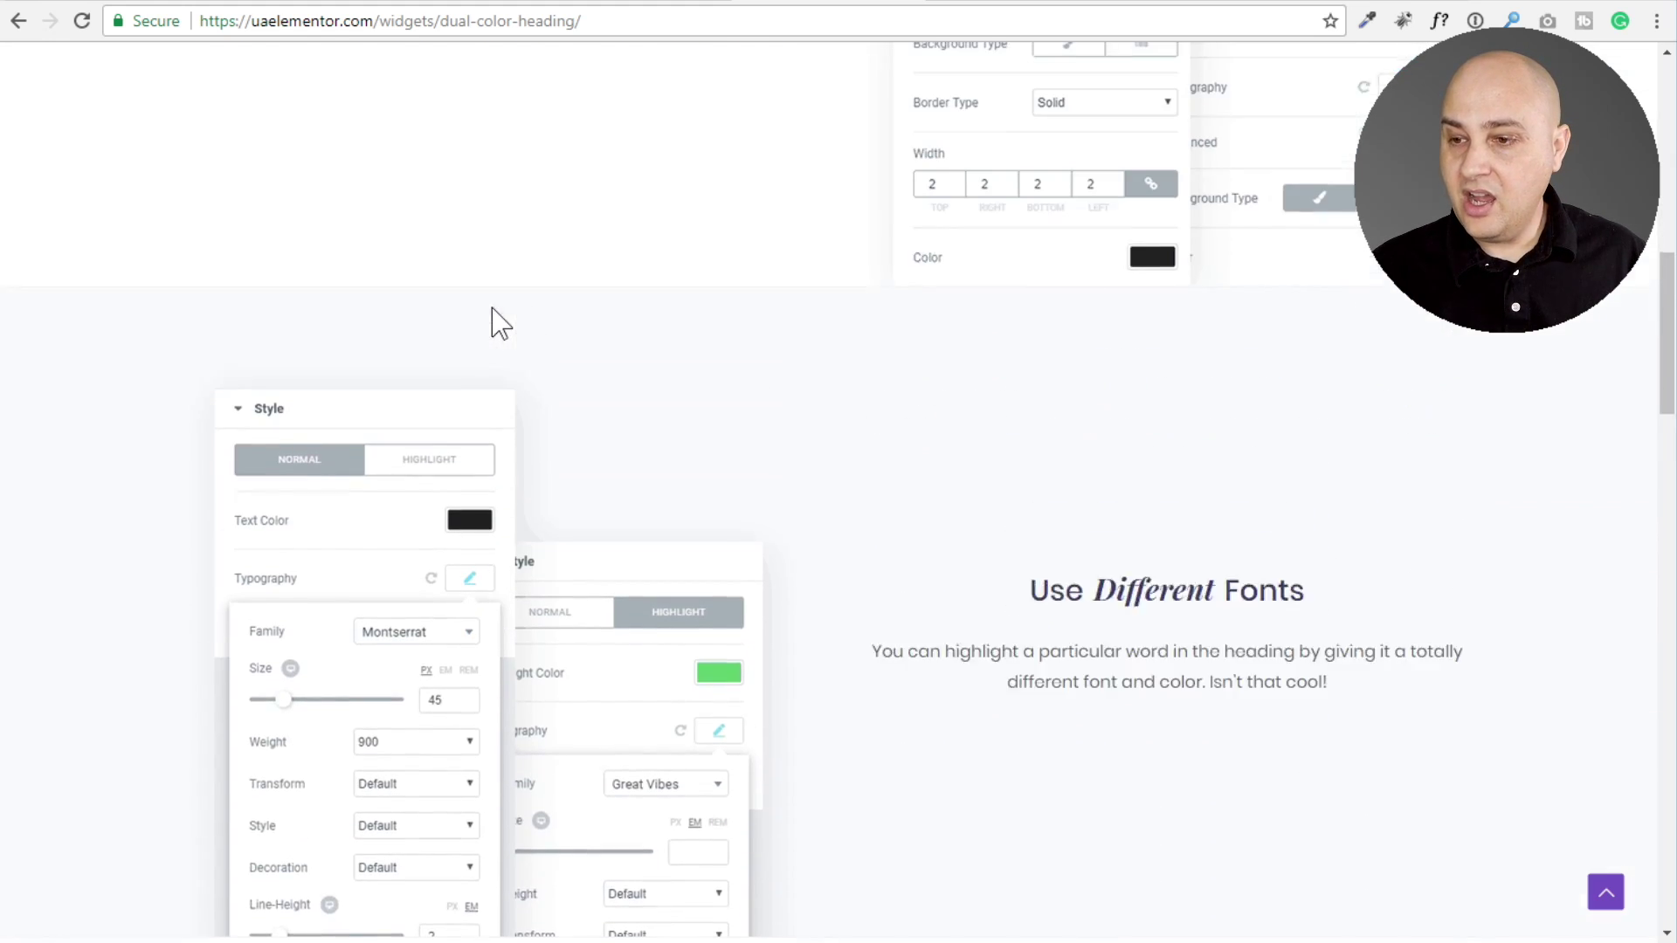
pyautogui.scroll(-3, 969, 567)
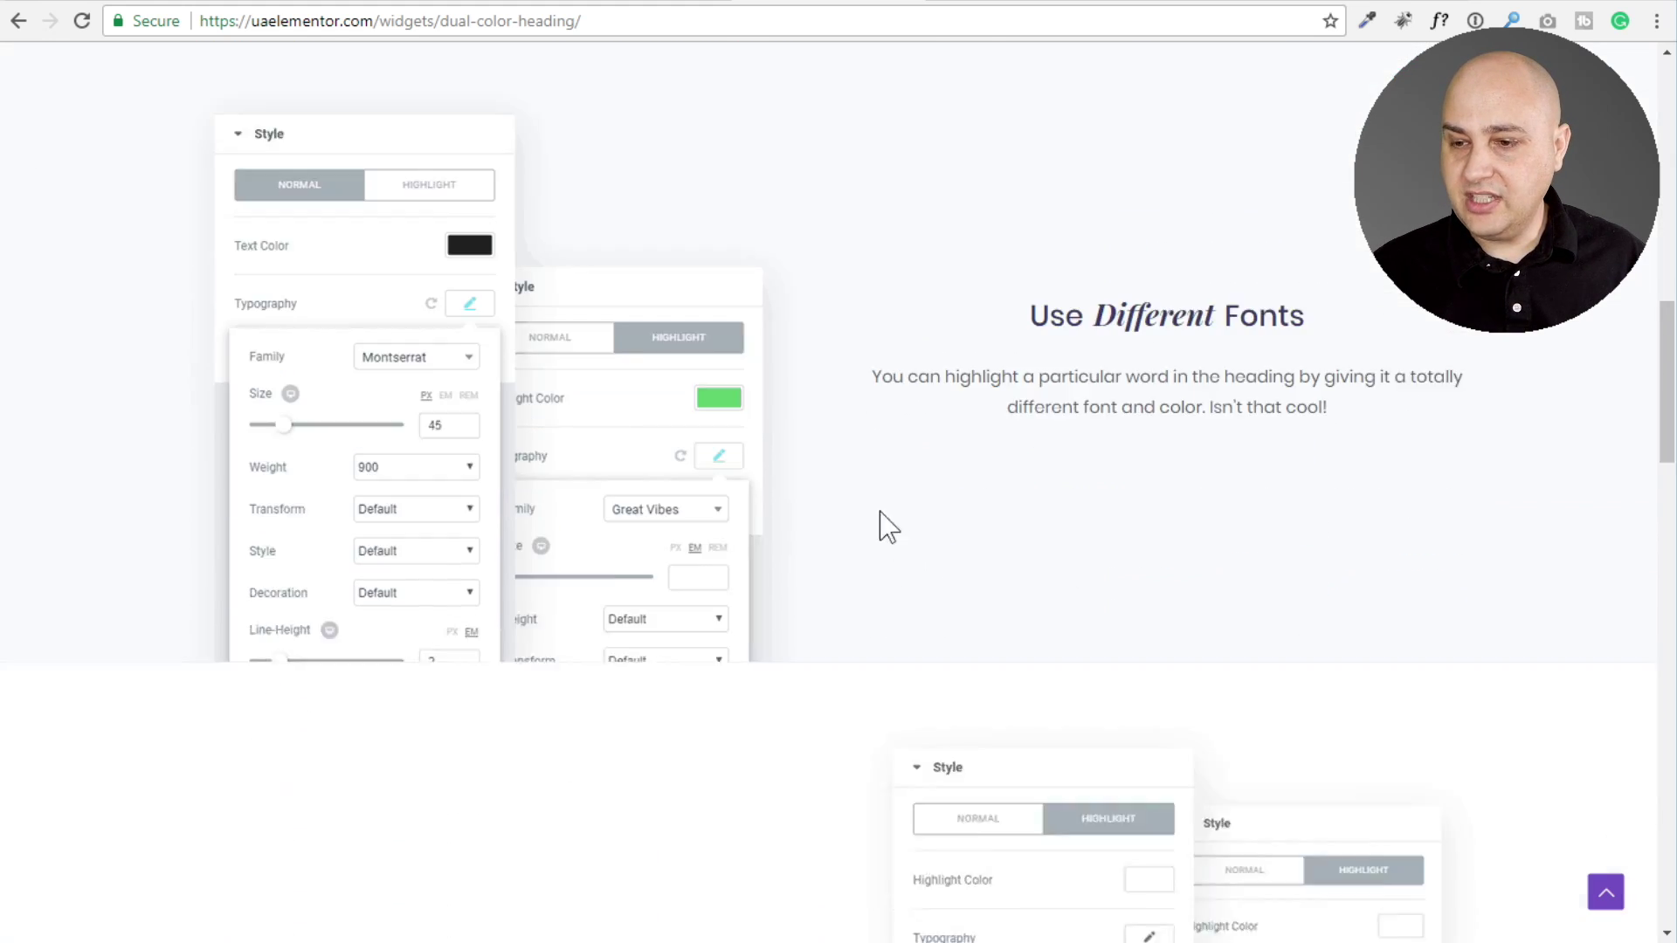
pyautogui.scroll(-6, 873, 515)
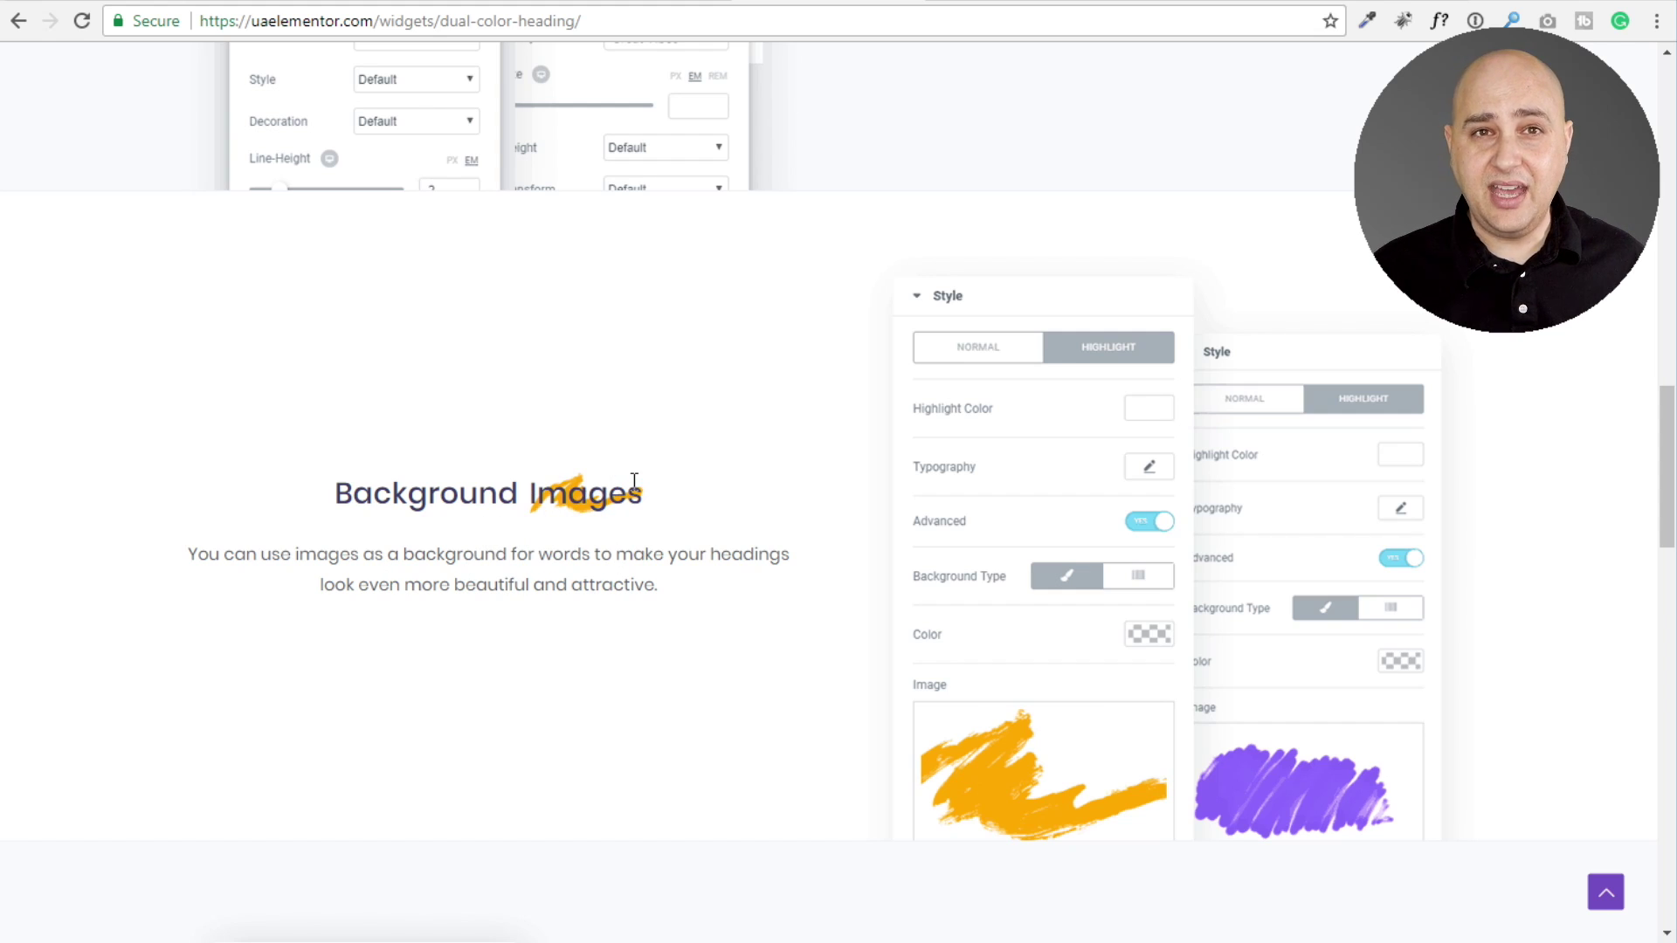
pyautogui.scroll(-8, 634, 480)
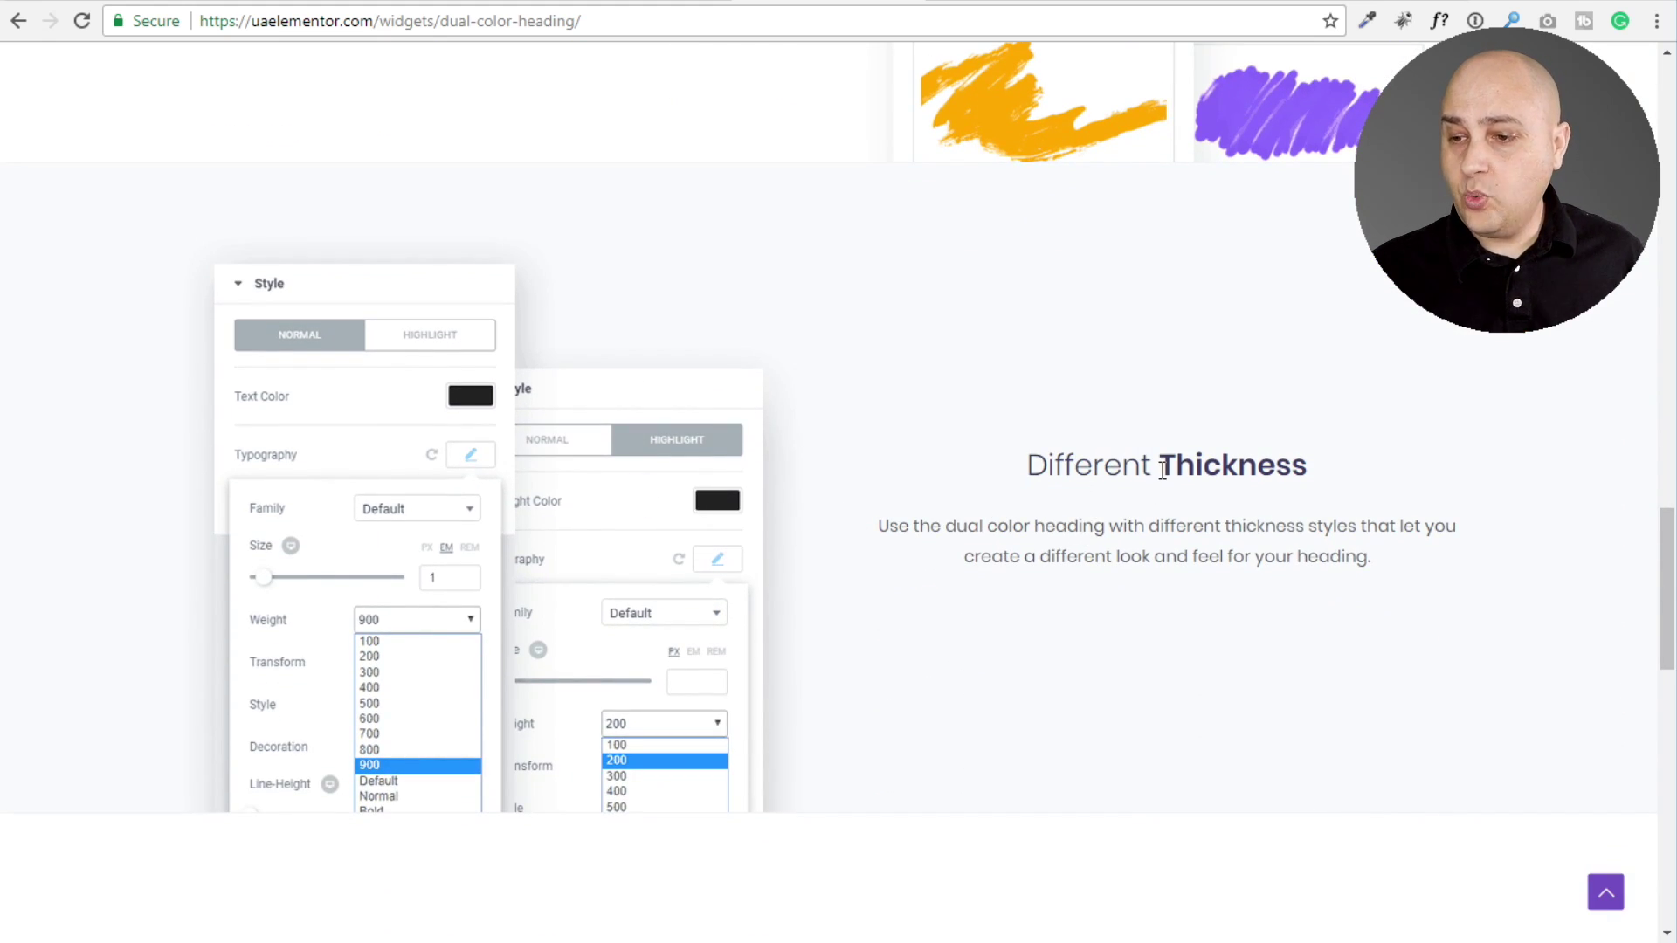
pyautogui.scroll(-6, 1170, 457)
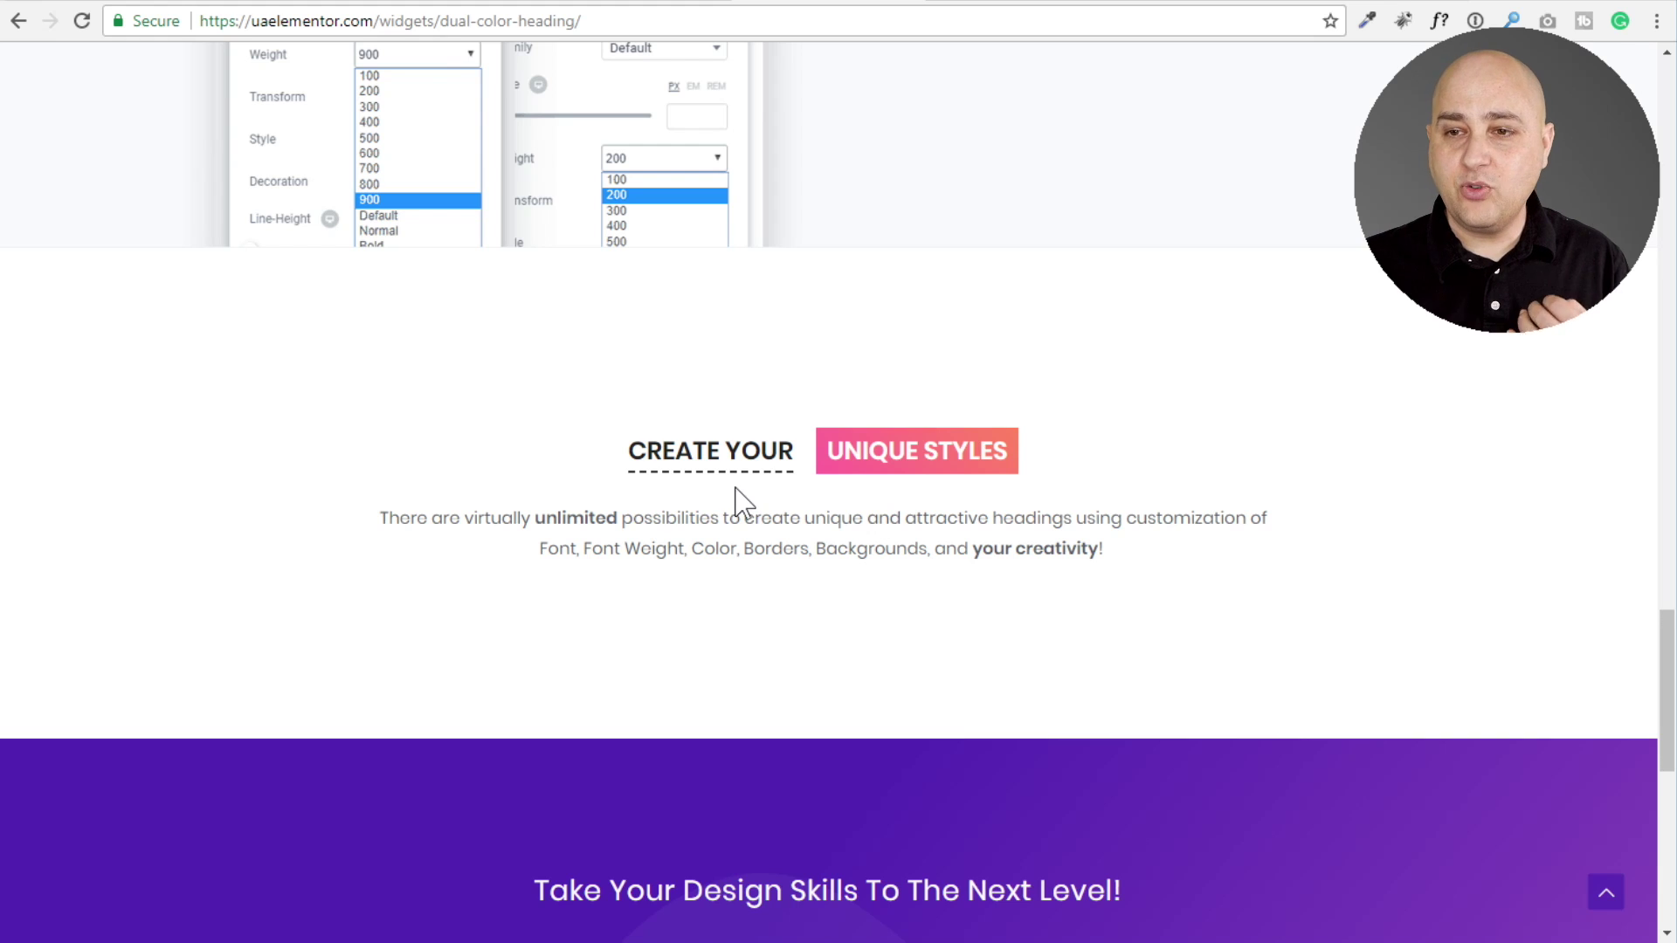
pyautogui.click(19, 22)
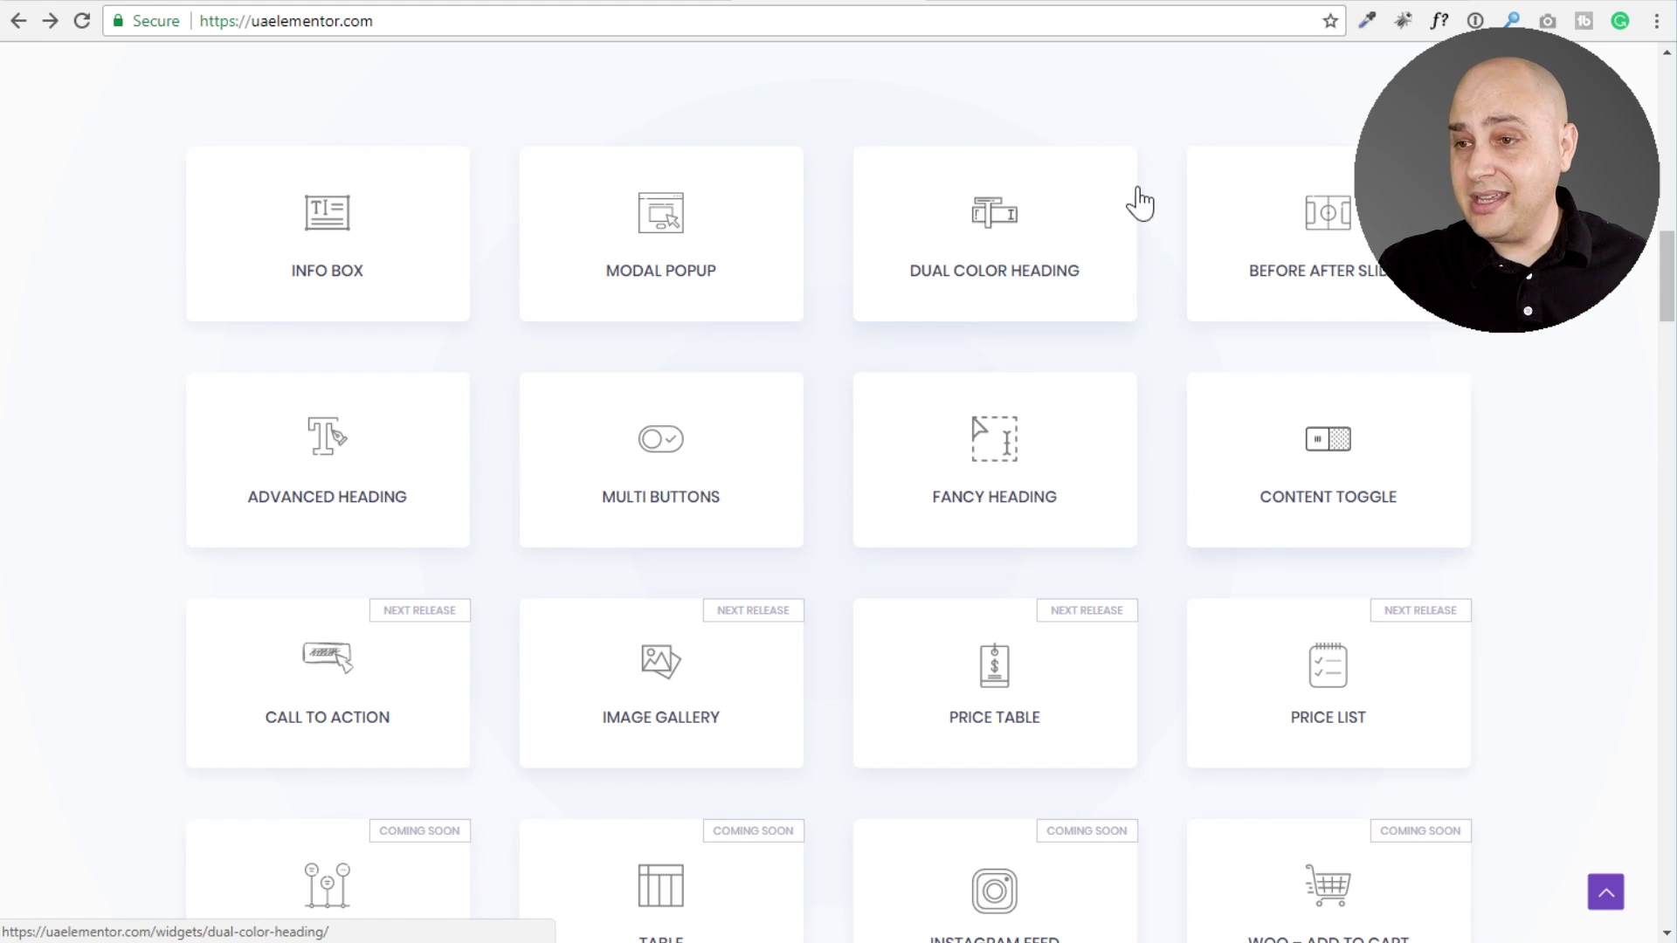
pyautogui.click(997, 3)
# Show Agency Bundle pricing ($249 per year, $699 lifetime), then go to the astra.local editor.
pyautogui.scroll(-6, 815, 213)
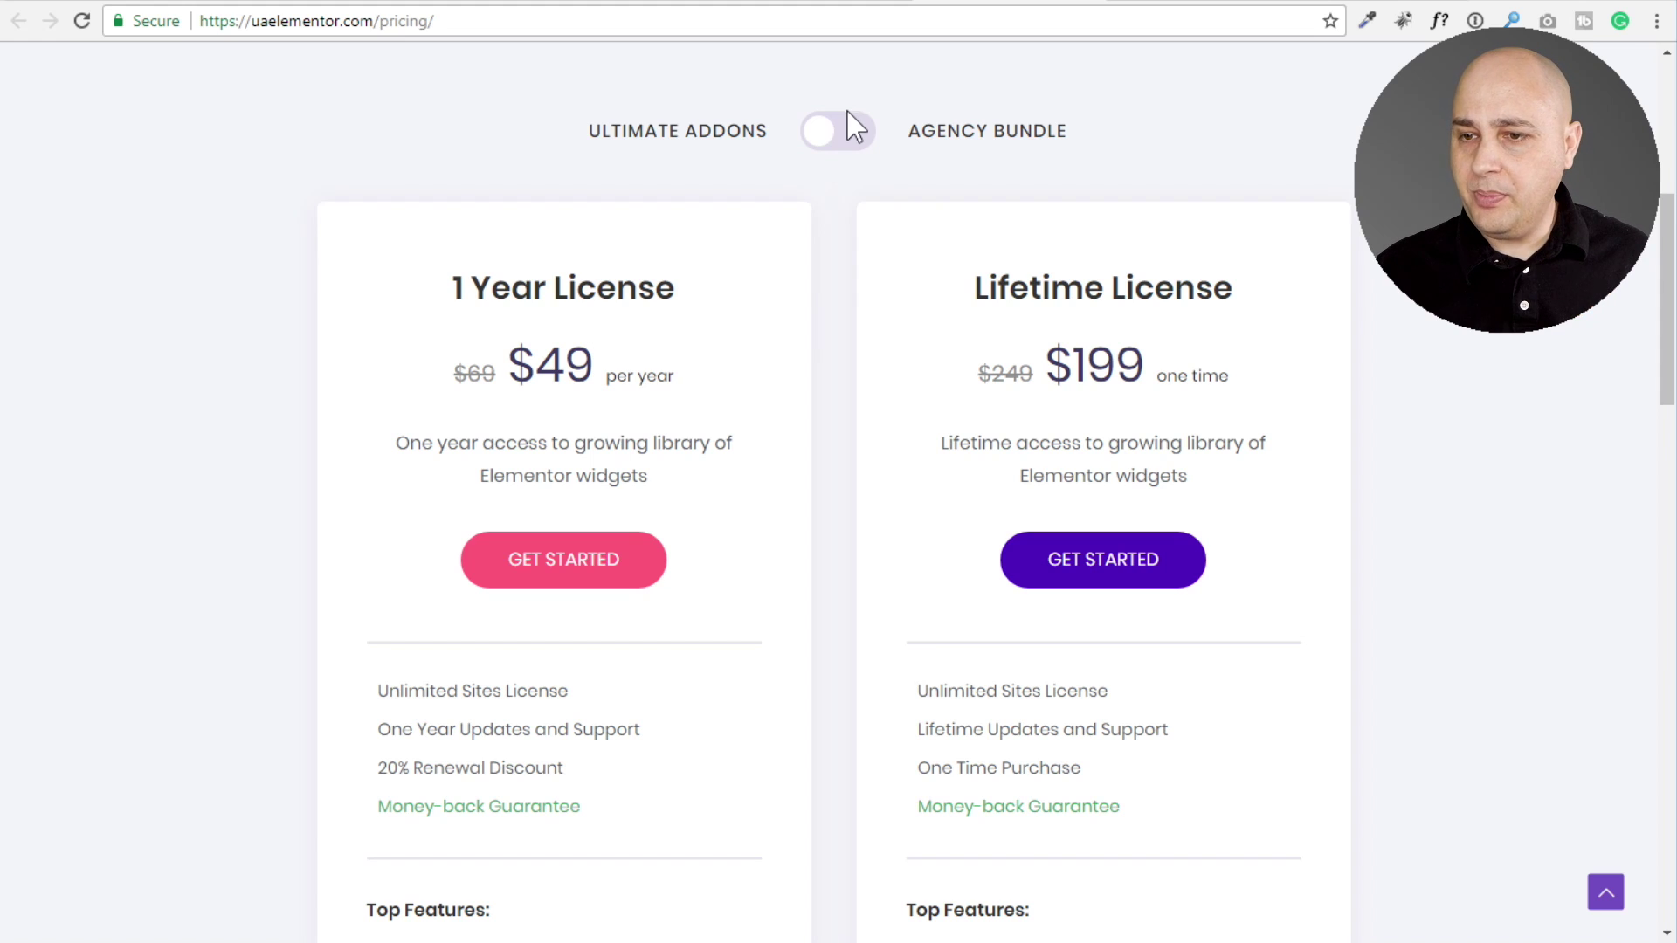
pyautogui.click(851, 129)
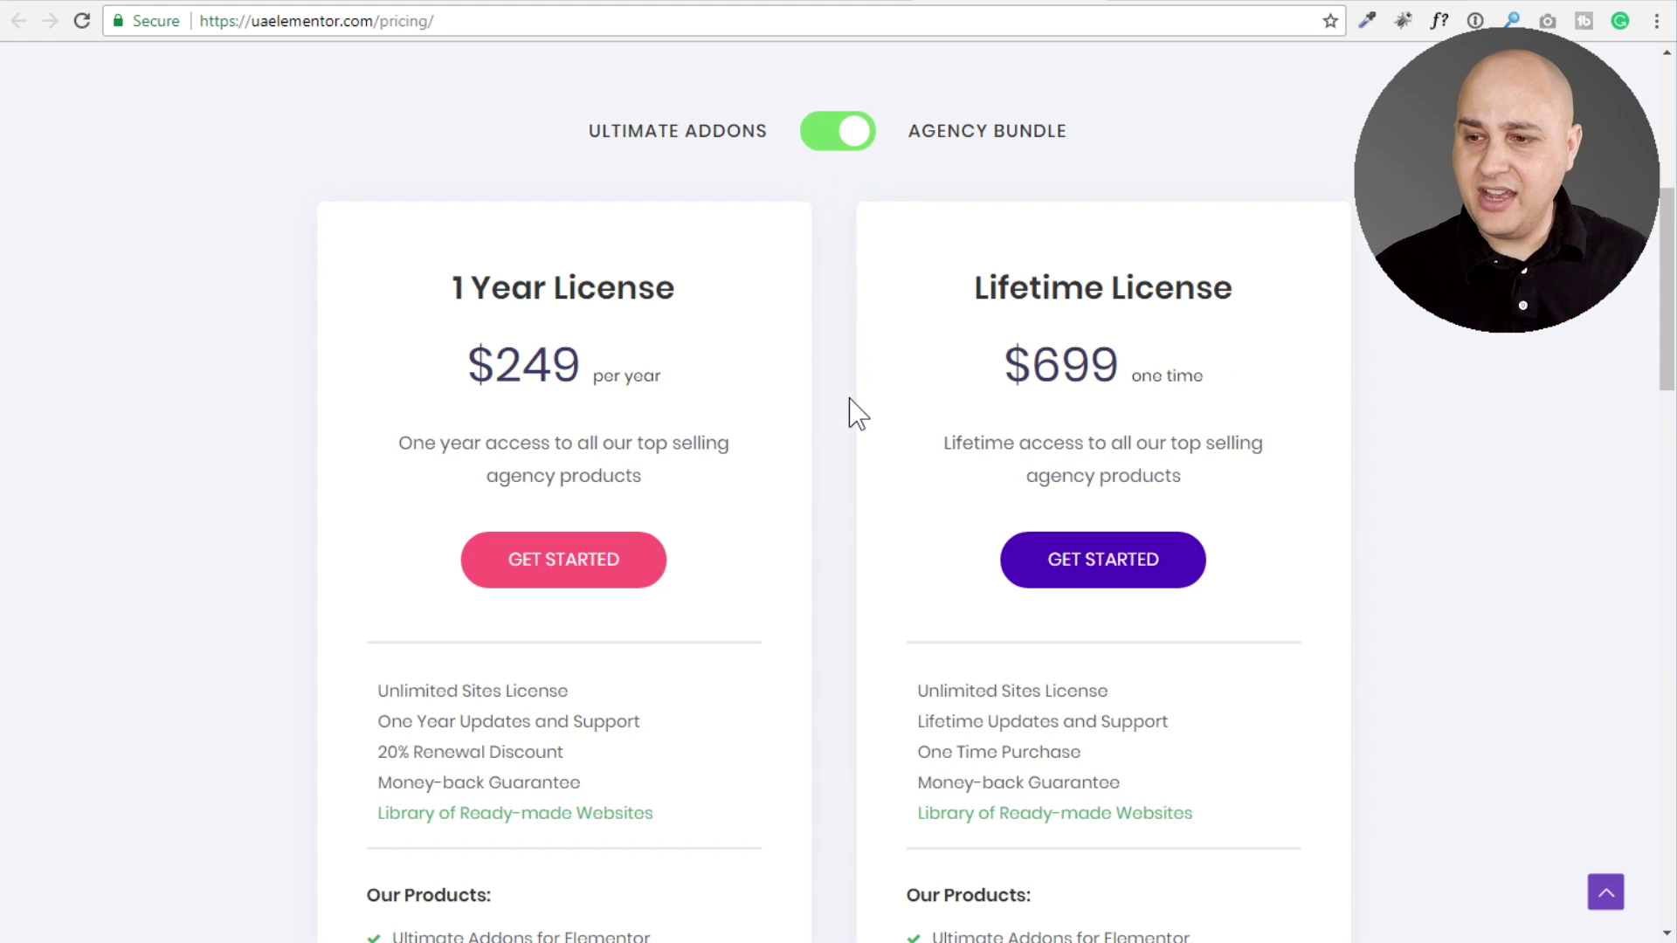
pyautogui.scroll(-1, 819, 429)
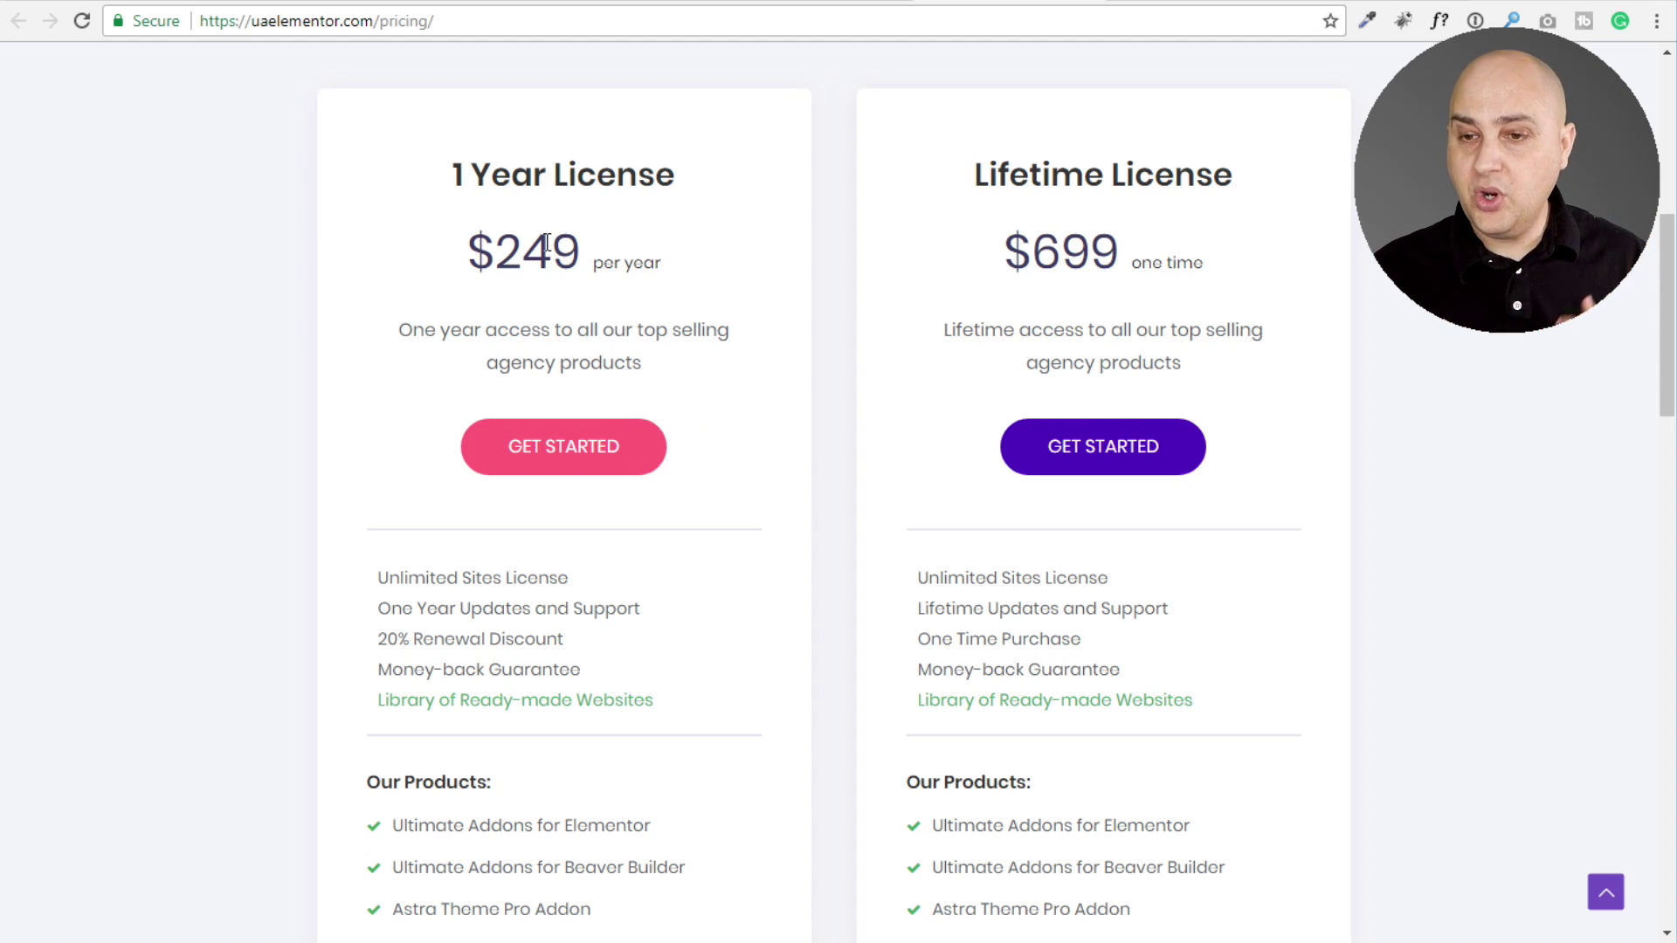
pyautogui.click(1189, 4)
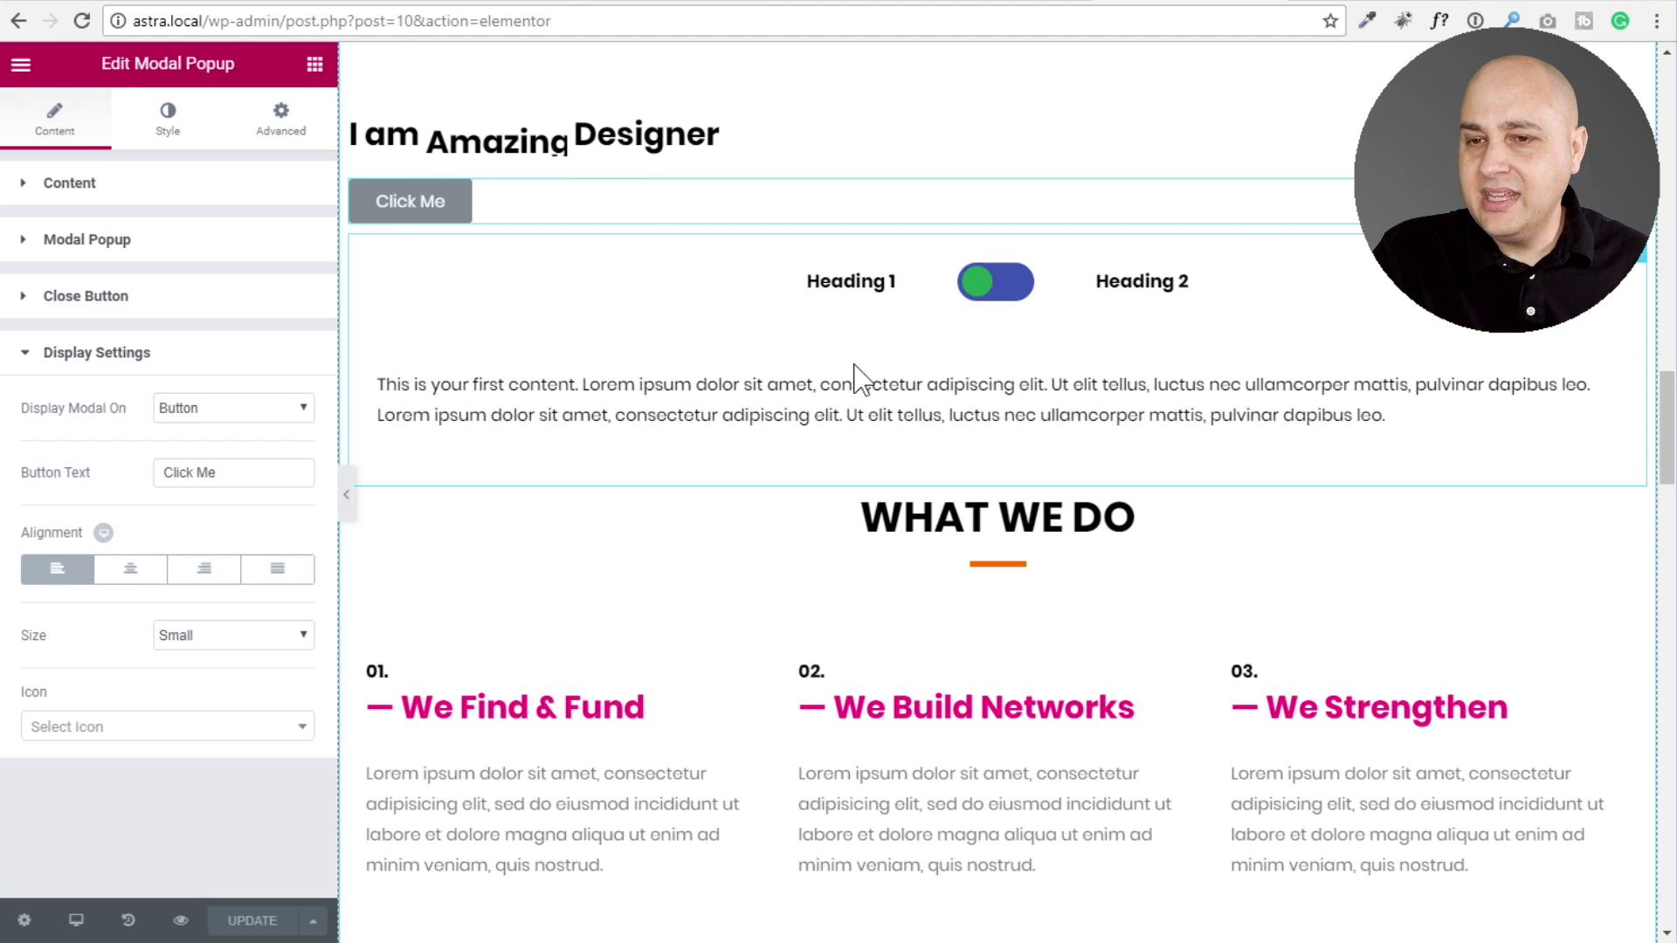
# Select the animated fancy heading on the astra.local page to edit its settings.
pyautogui.scroll(1, 856, 376)
pyautogui.scroll(-1, 830, 349)
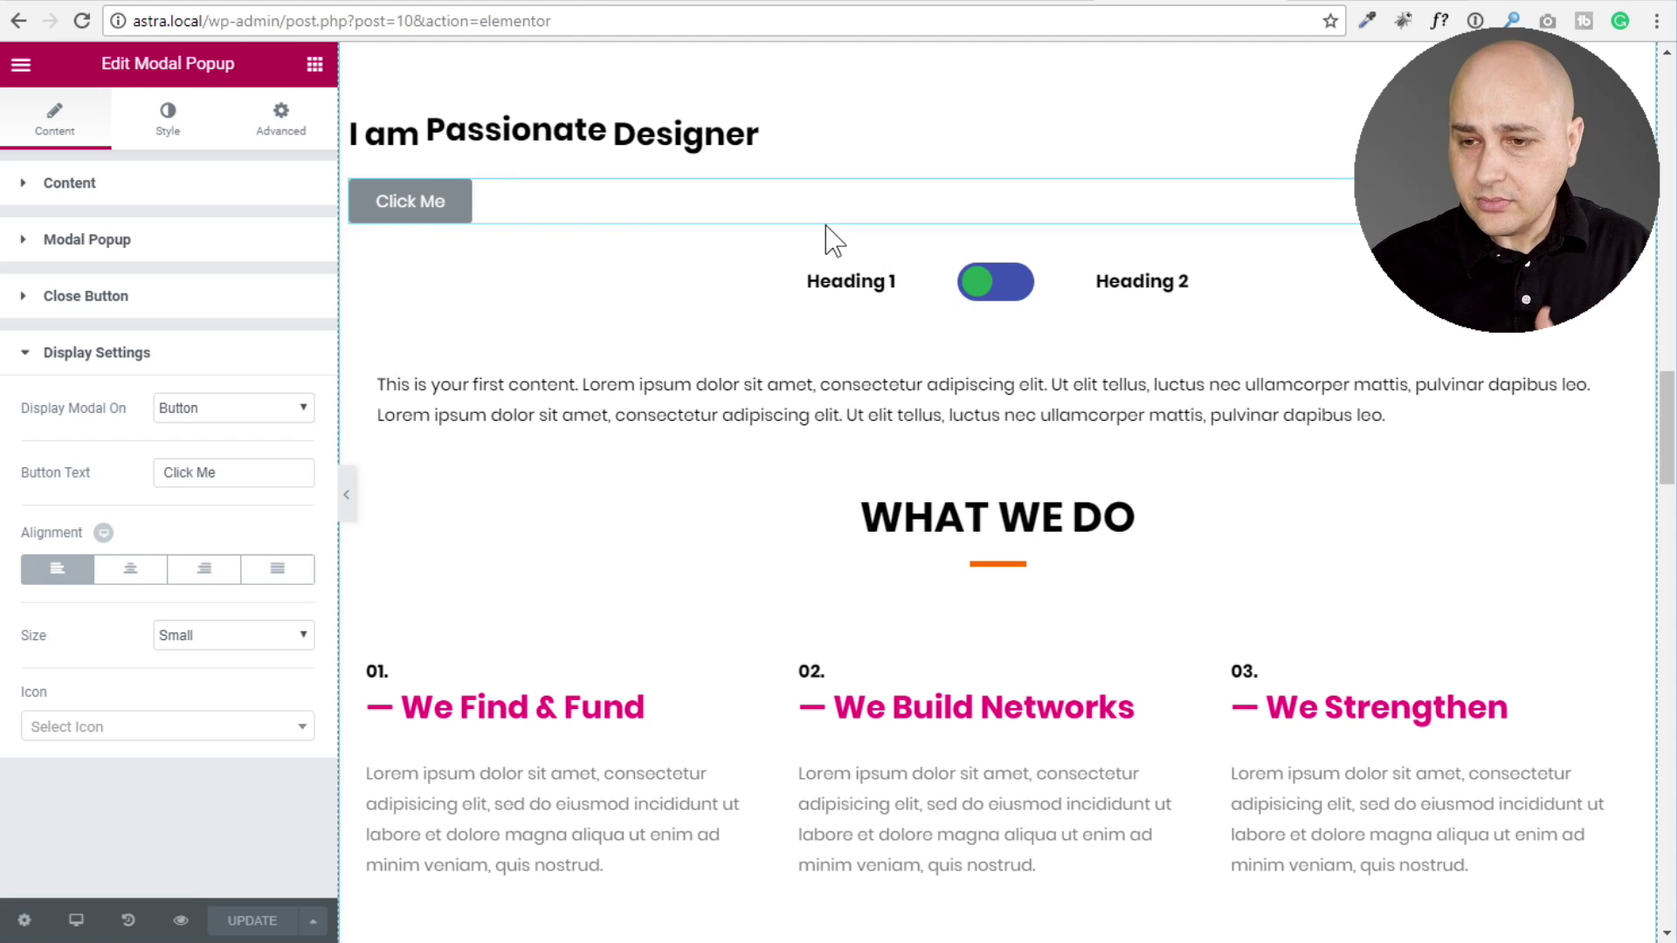
pyautogui.click(624, 132)
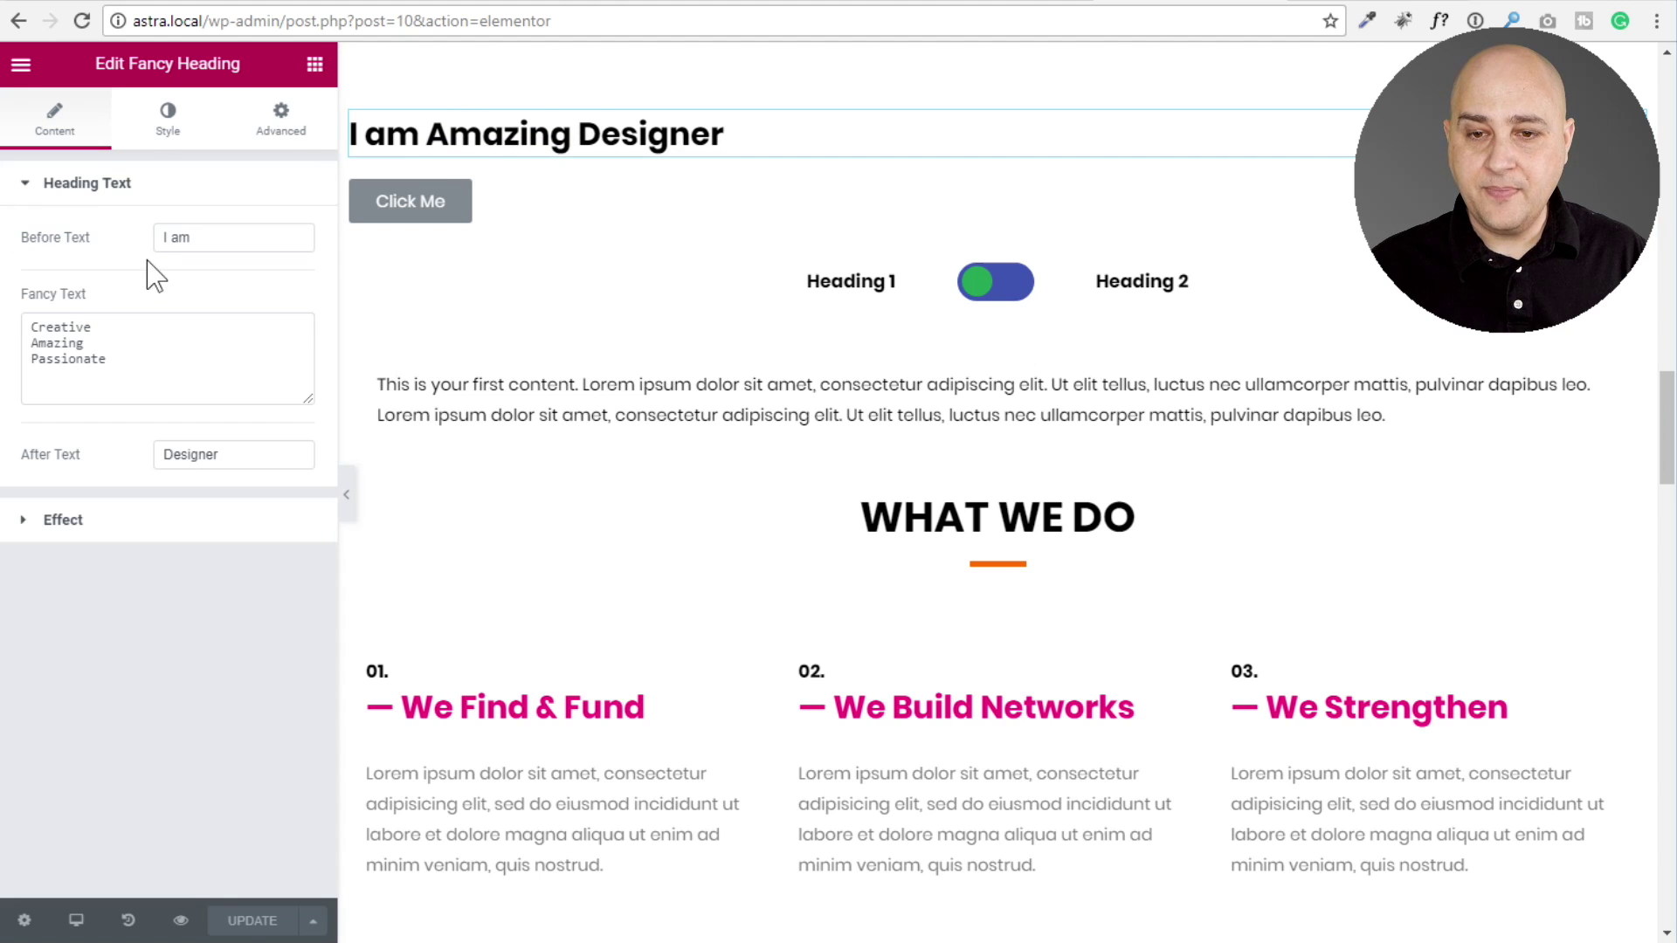
# Review the heading texts 'I am', the rotating words and 'Designer', then show Effect settings.
pyautogui.moveTo(239, 229); pyautogui.dragTo(153, 237)
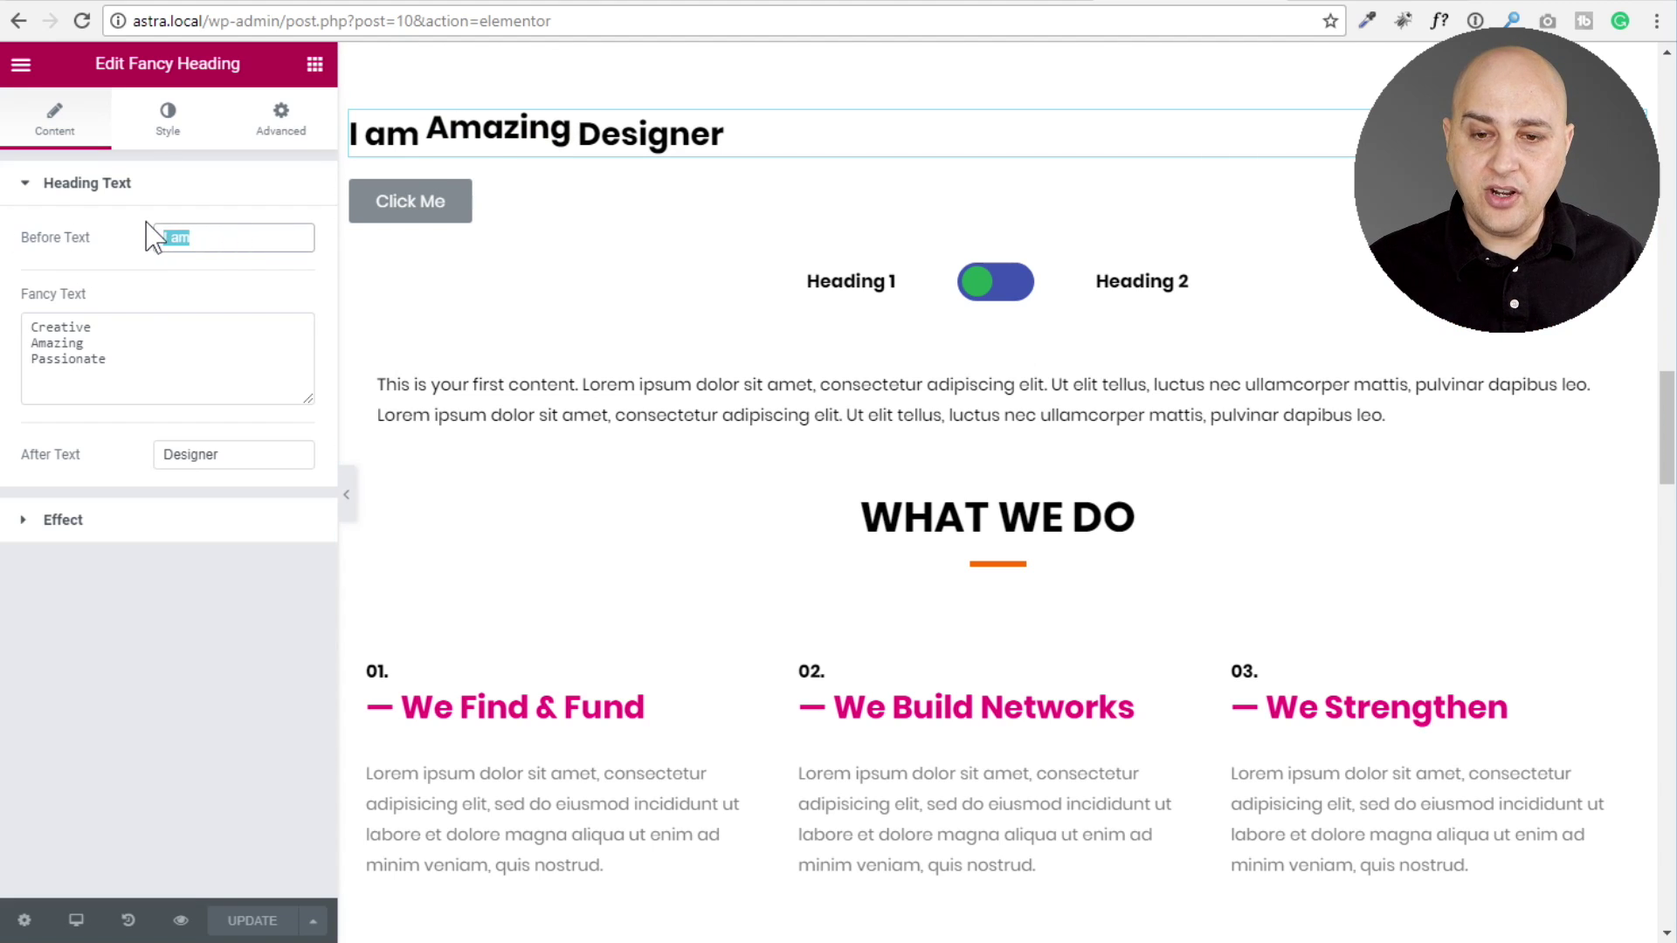
pyautogui.moveTo(134, 359); pyautogui.dragTo(9, 344)
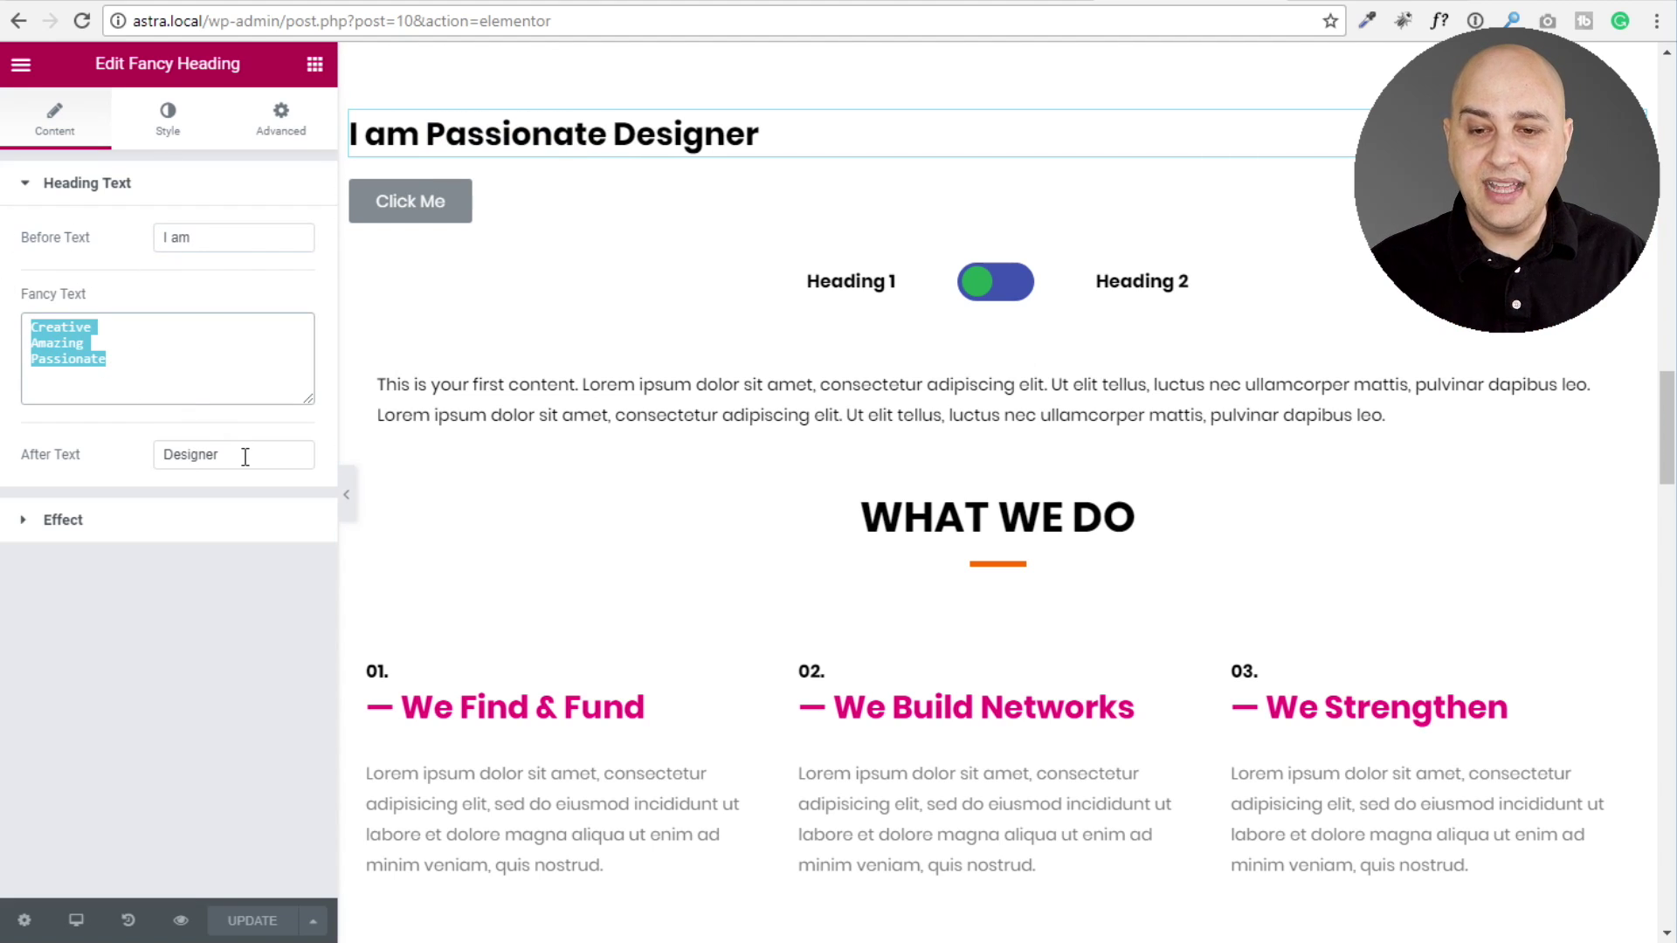
pyautogui.moveTo(246, 457); pyautogui.dragTo(165, 463)
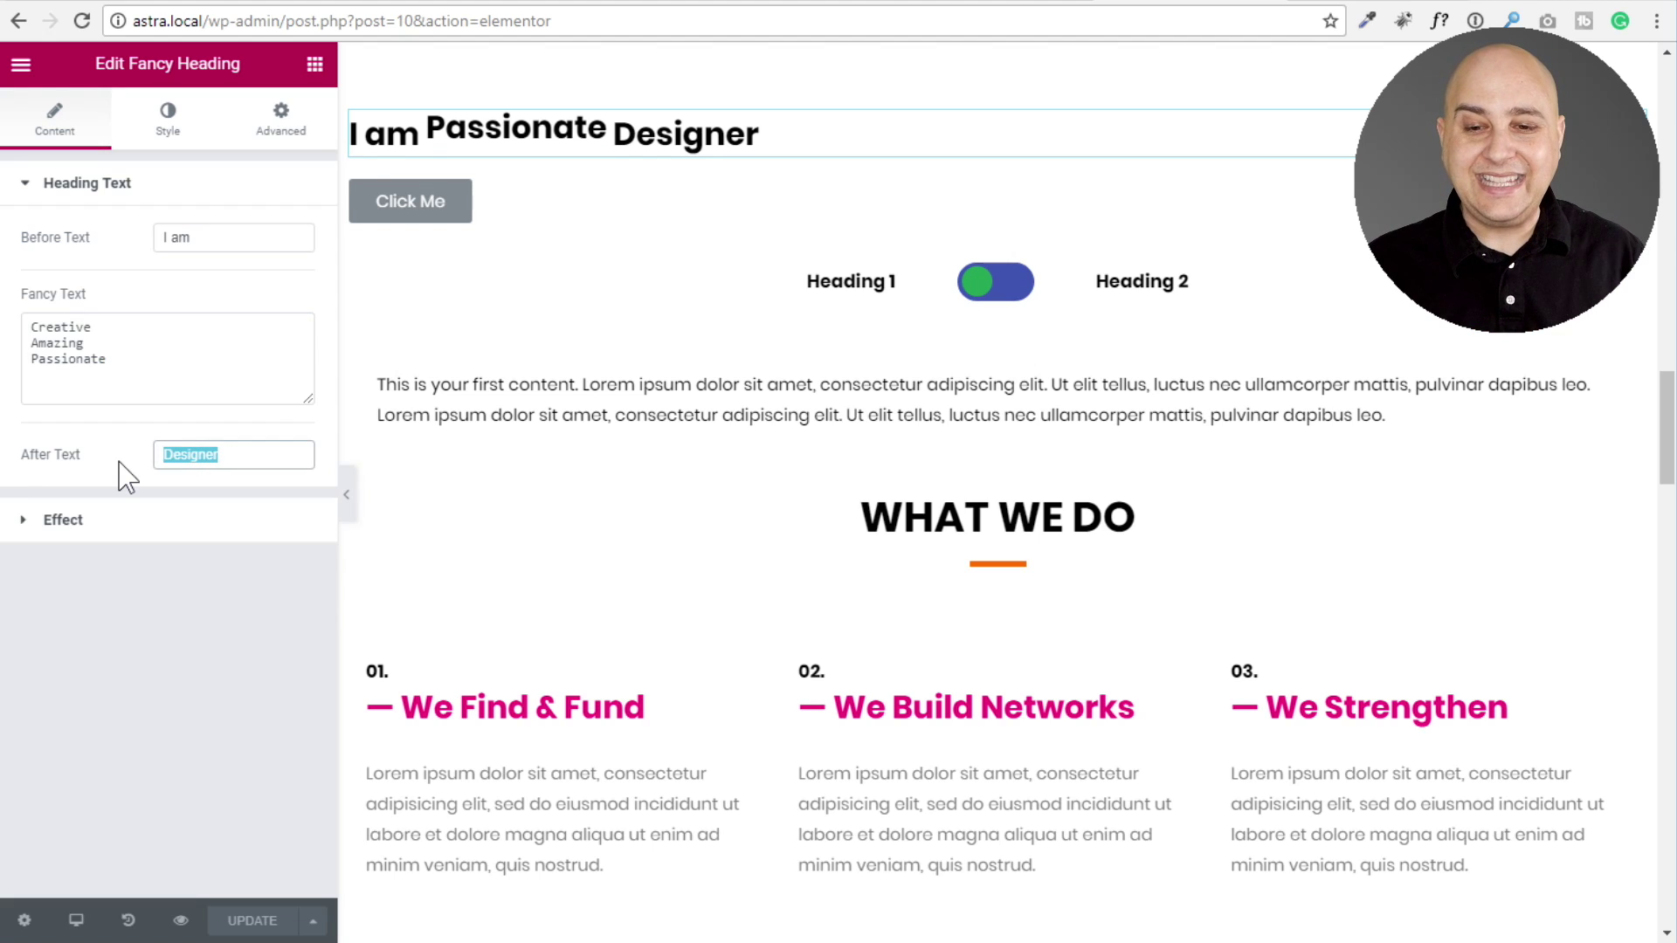
pyautogui.click(68, 525)
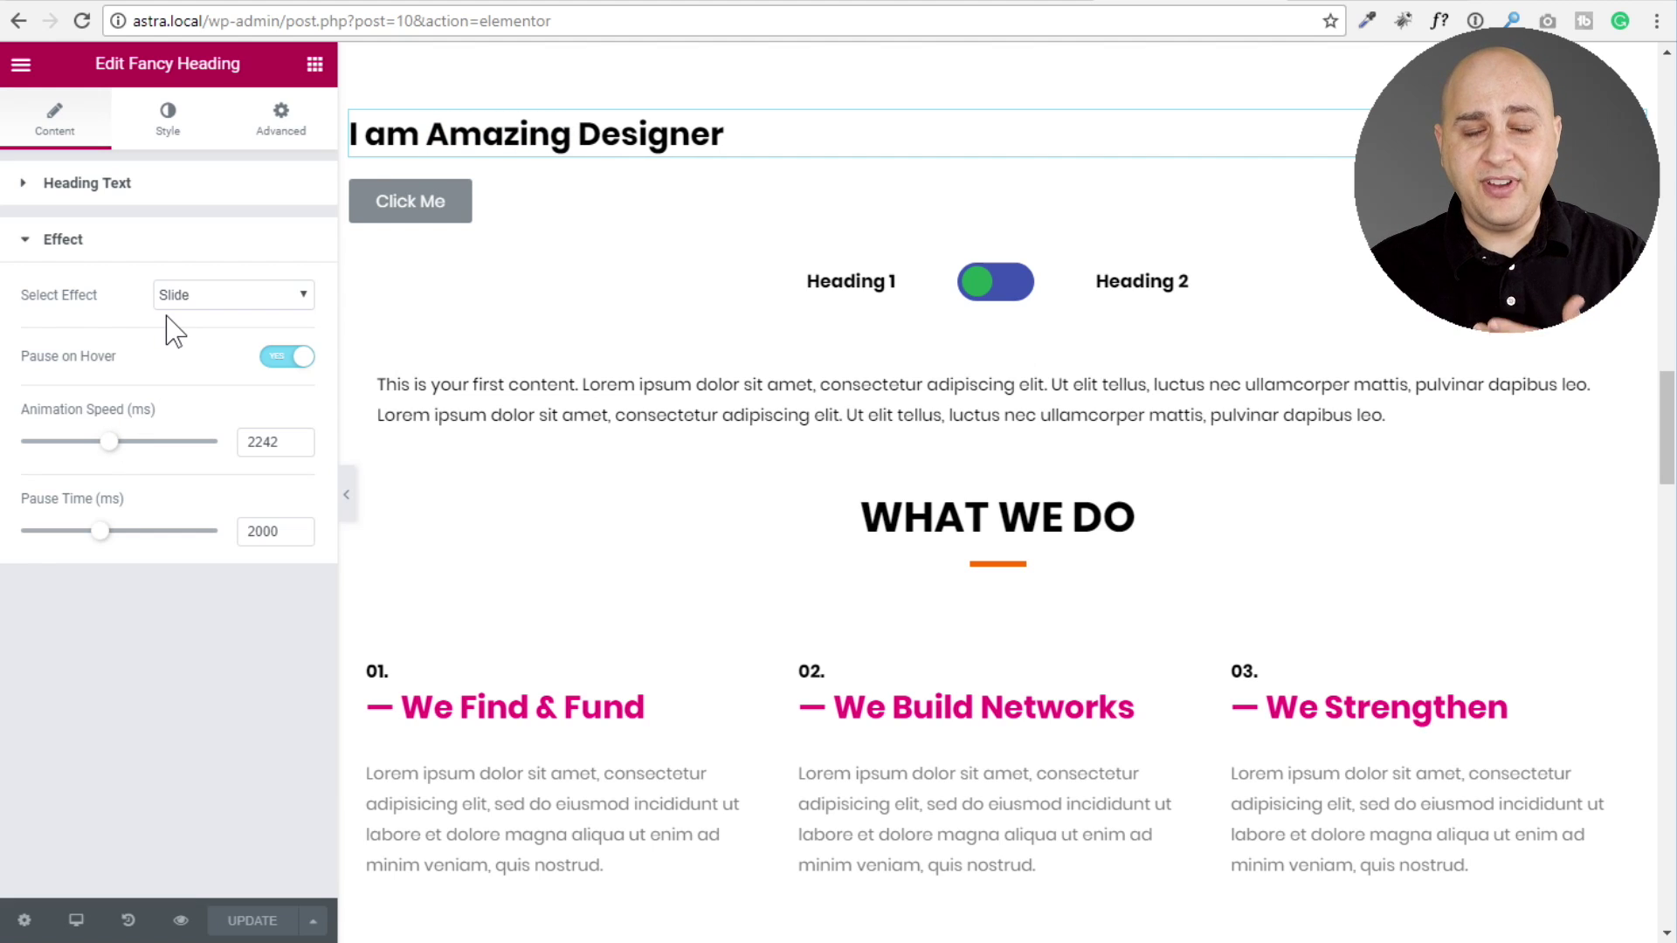
# Try the Type effect on the fancy heading, then set it back to Slide.
pyautogui.click(230, 301)
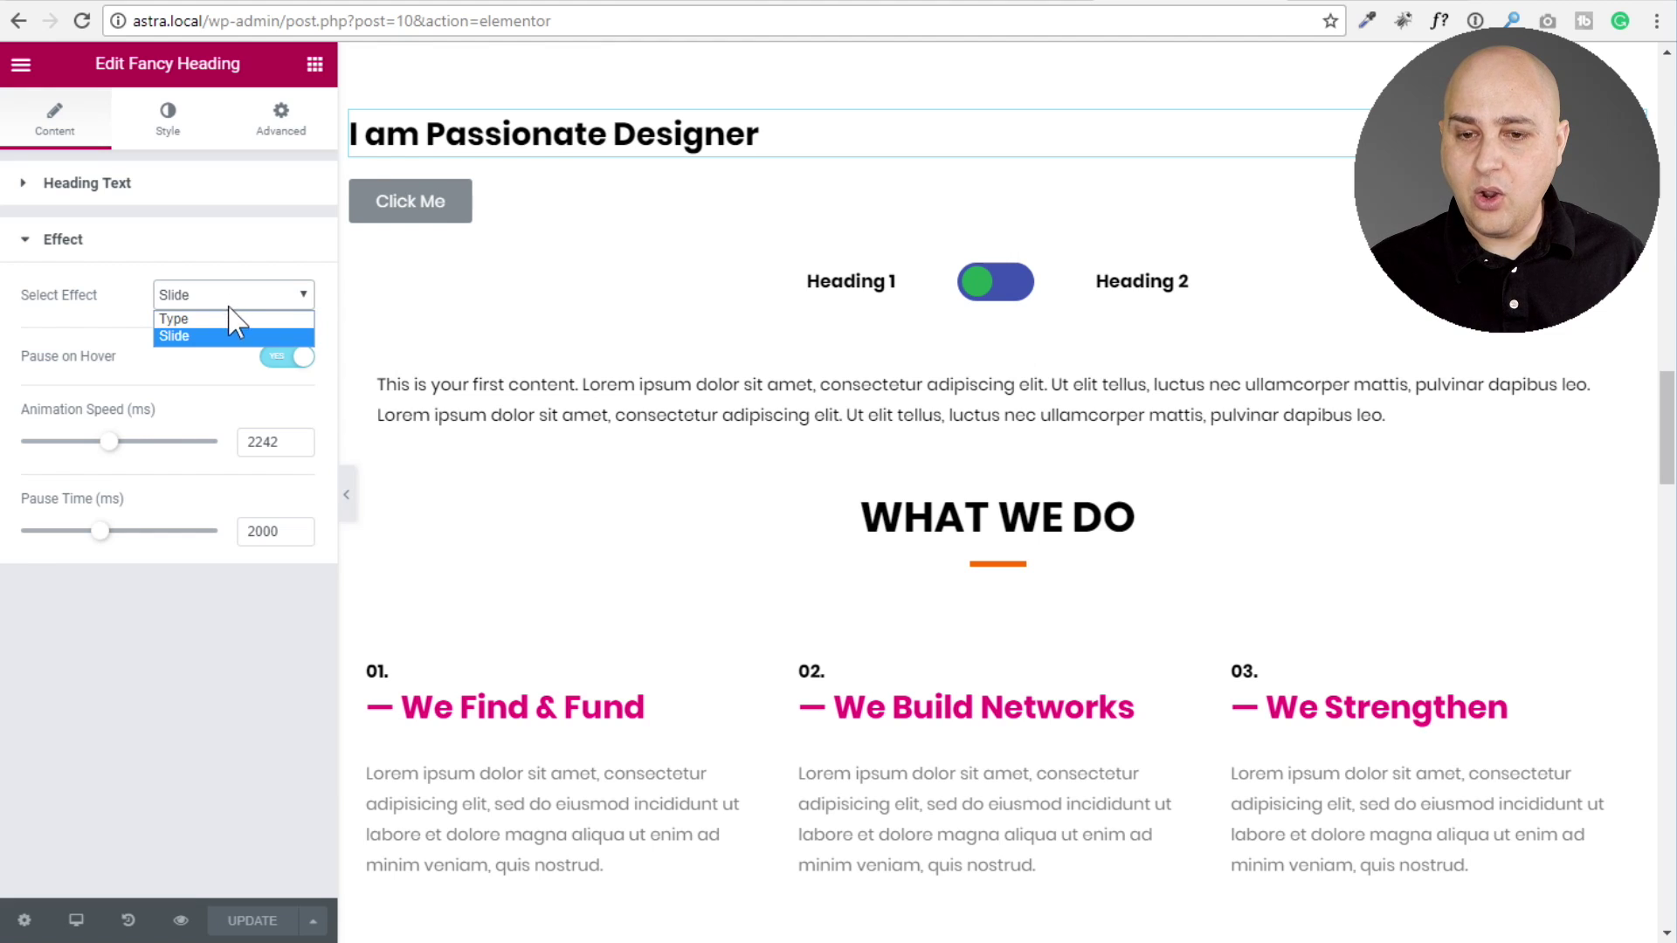
pyautogui.click(230, 319)
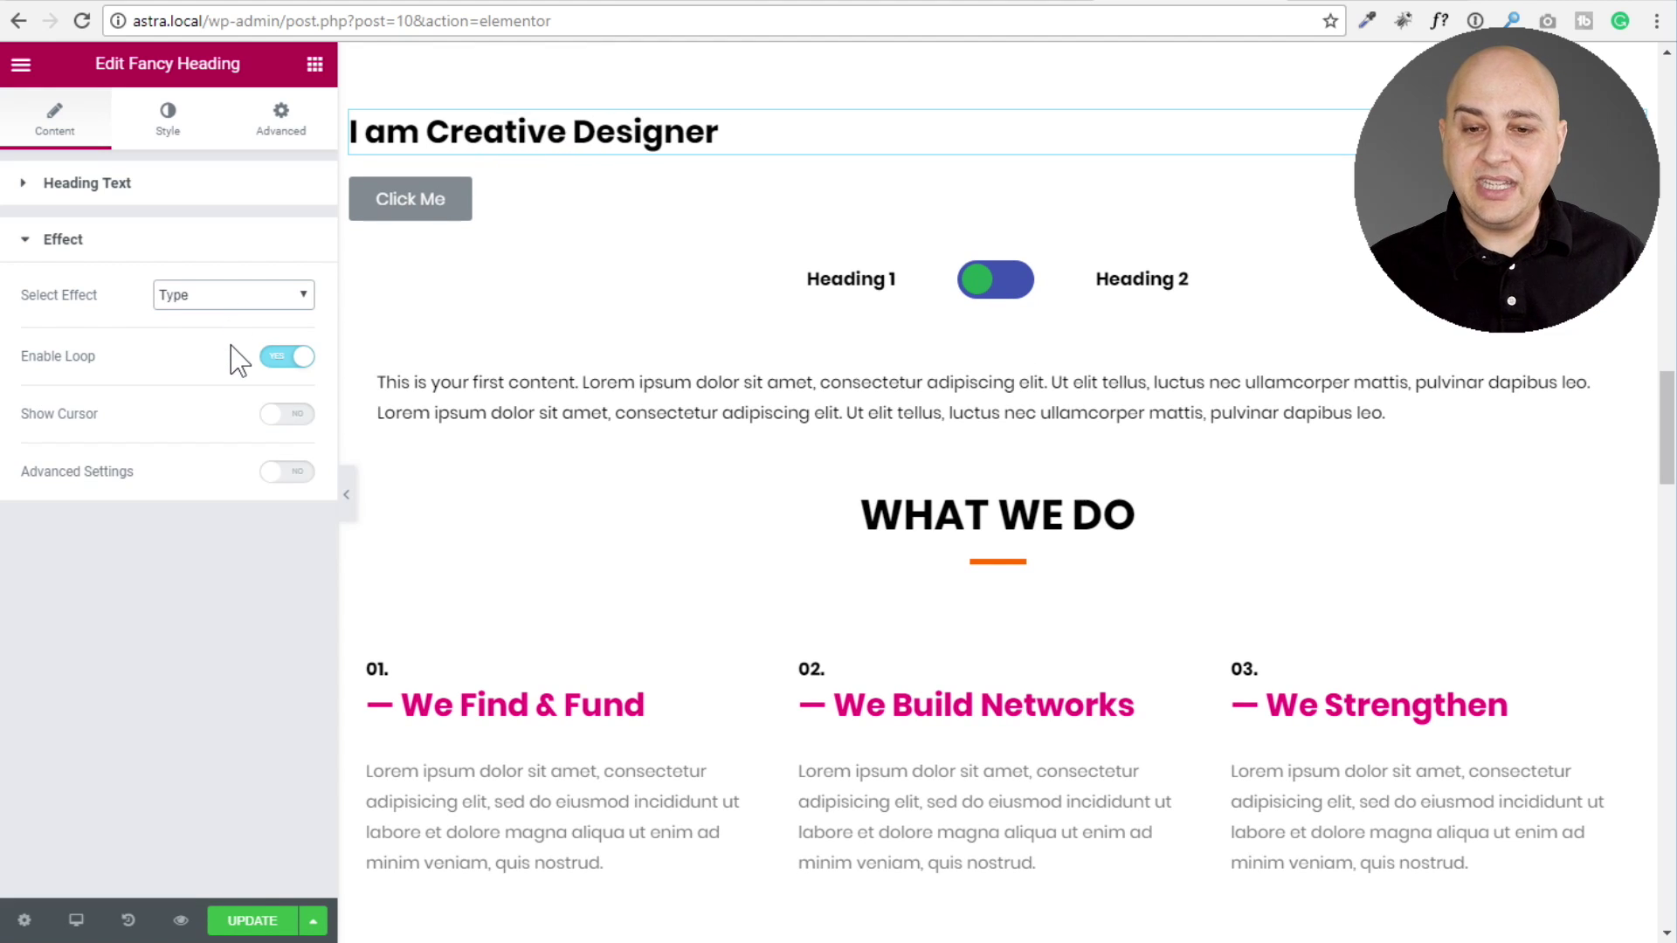
pyautogui.click(234, 301)
pyautogui.click(223, 334)
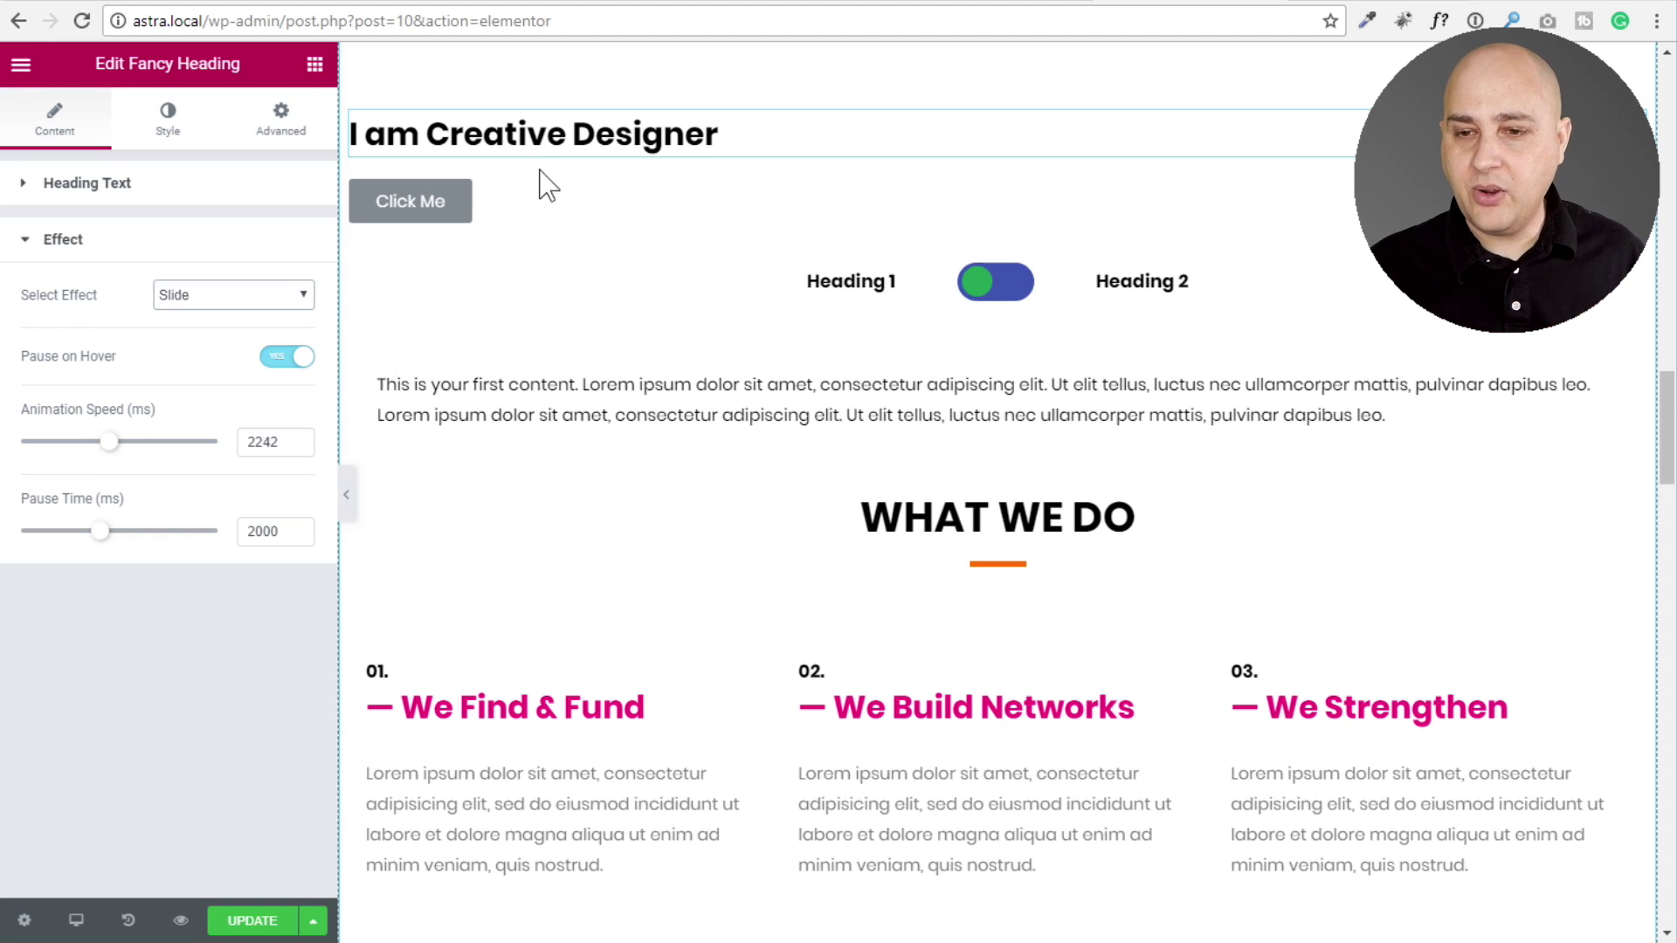
# Select the Click Me modal popup widget to load its settings.
pyautogui.click(551, 214)
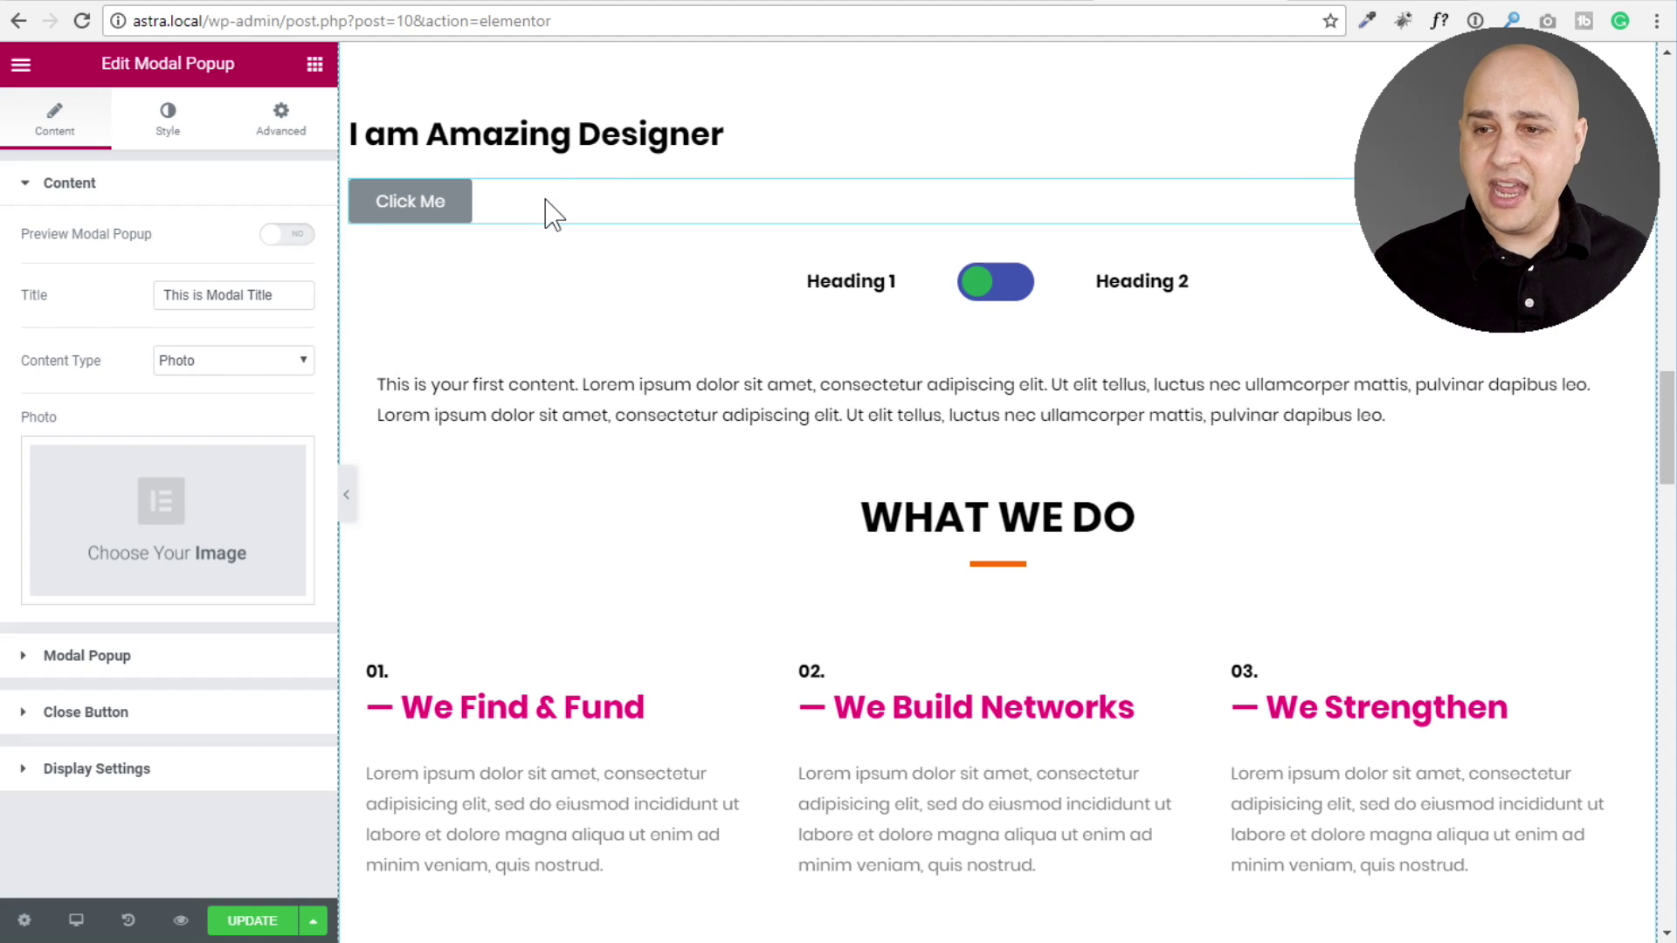
# Browse the Modal Popup examples on uaelementor.com, then return to the Elementor editor.
pyautogui.click(837, 7)
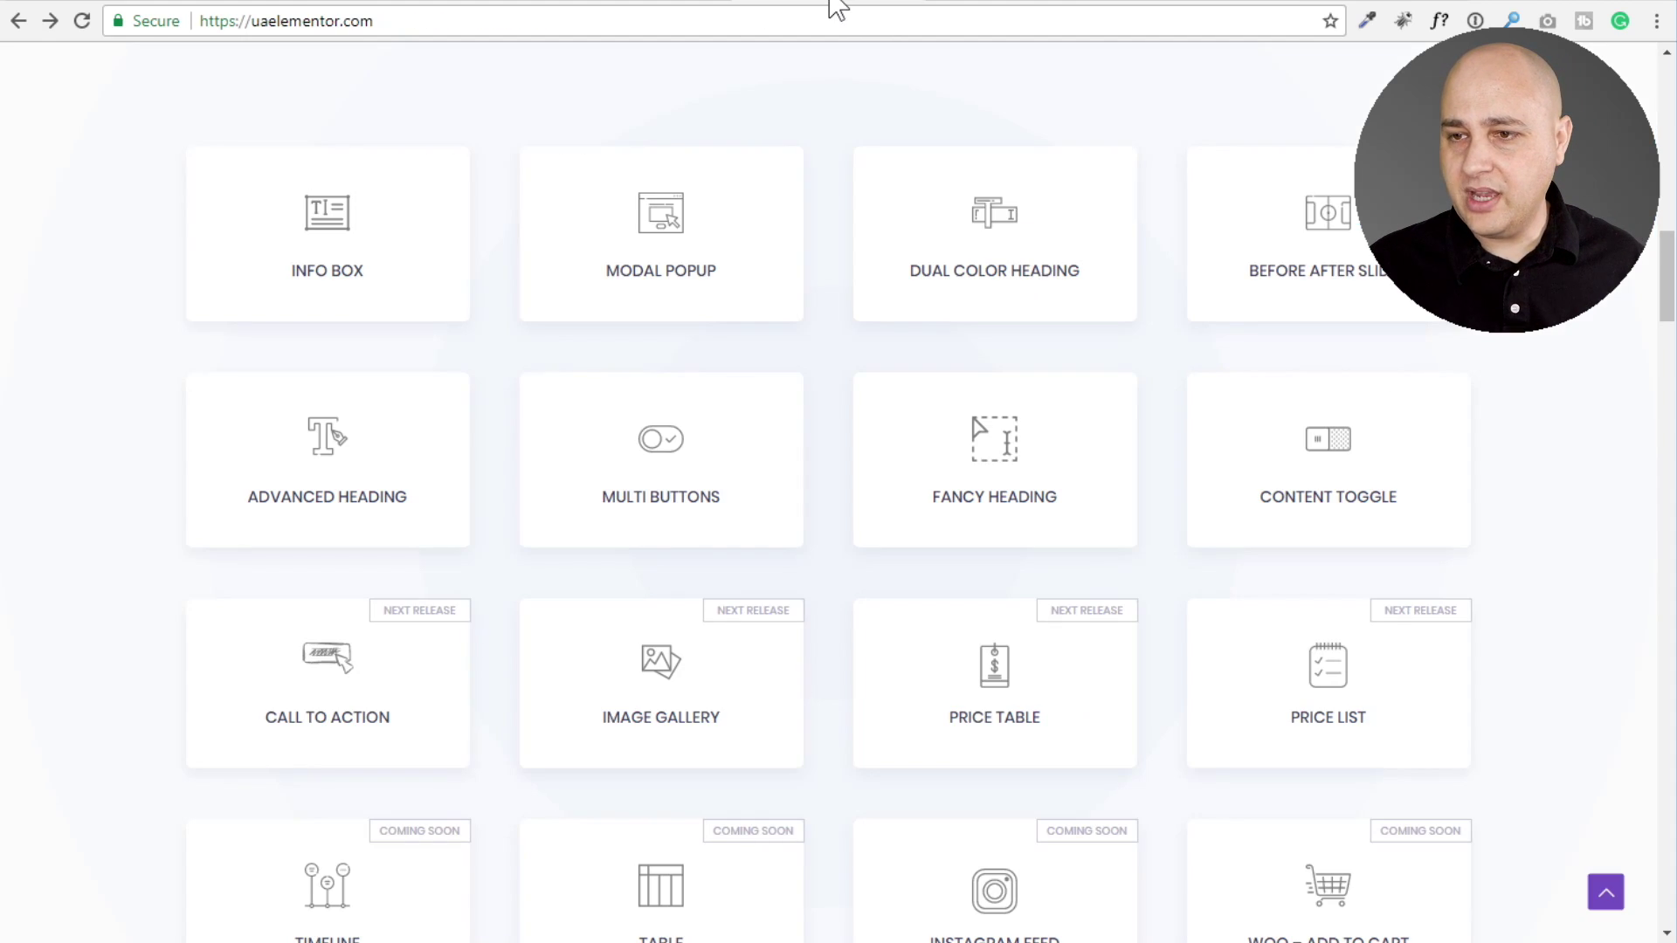
pyautogui.click(617, 280)
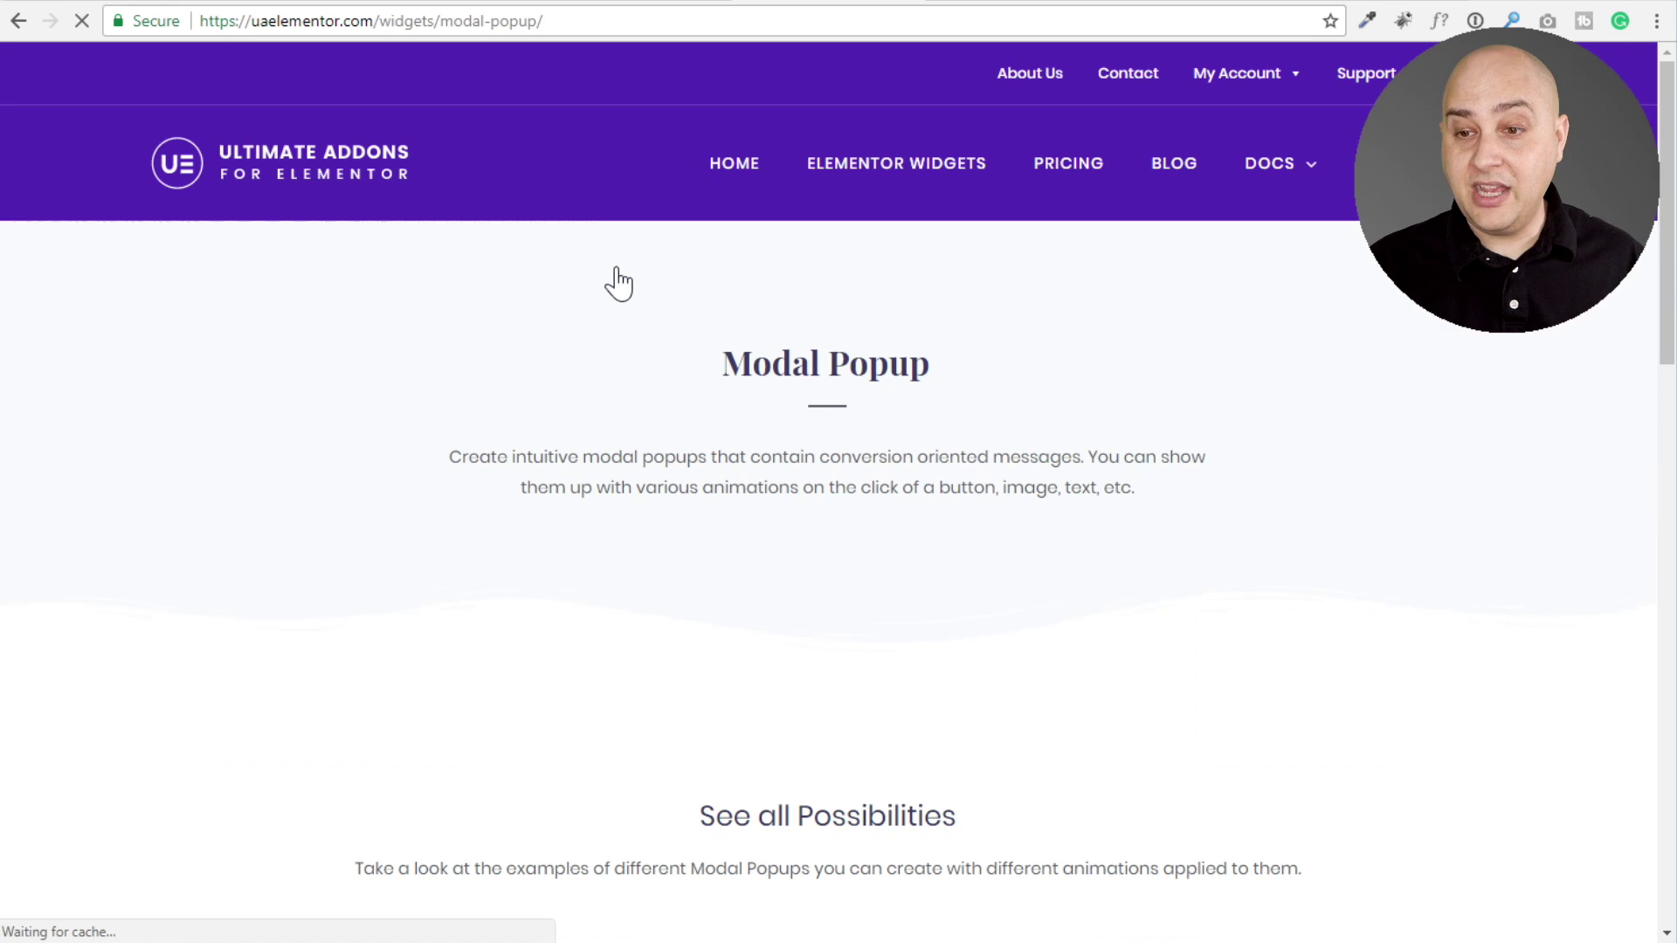
pyautogui.scroll(-9, 393, 358)
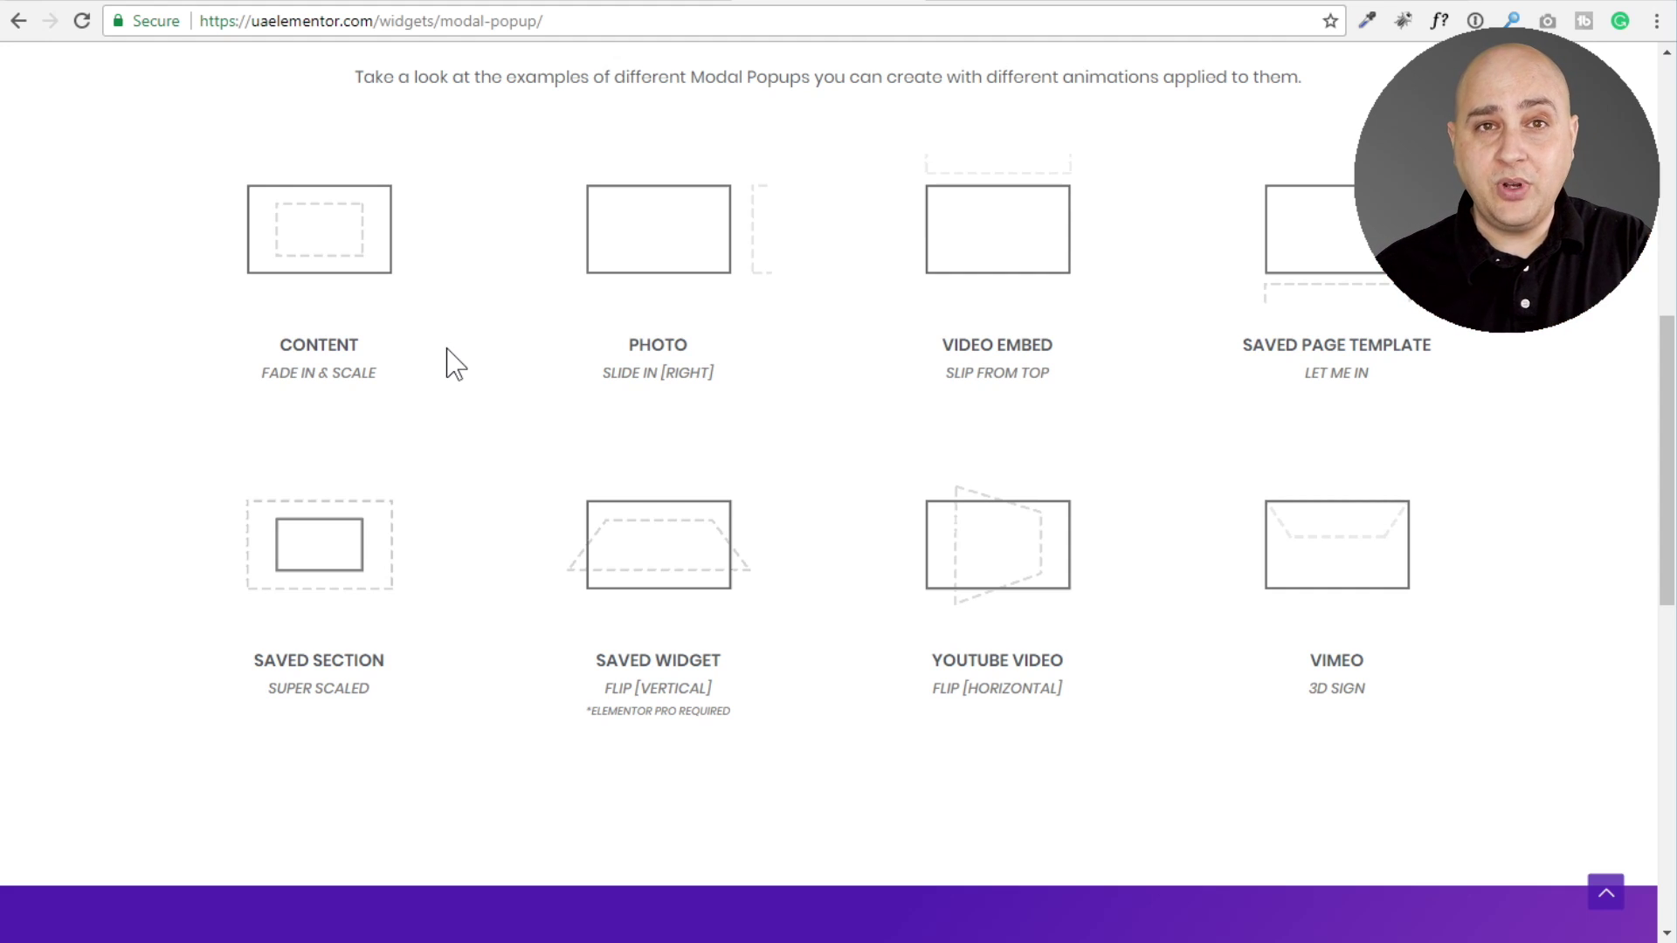
pyautogui.click(1169, 3)
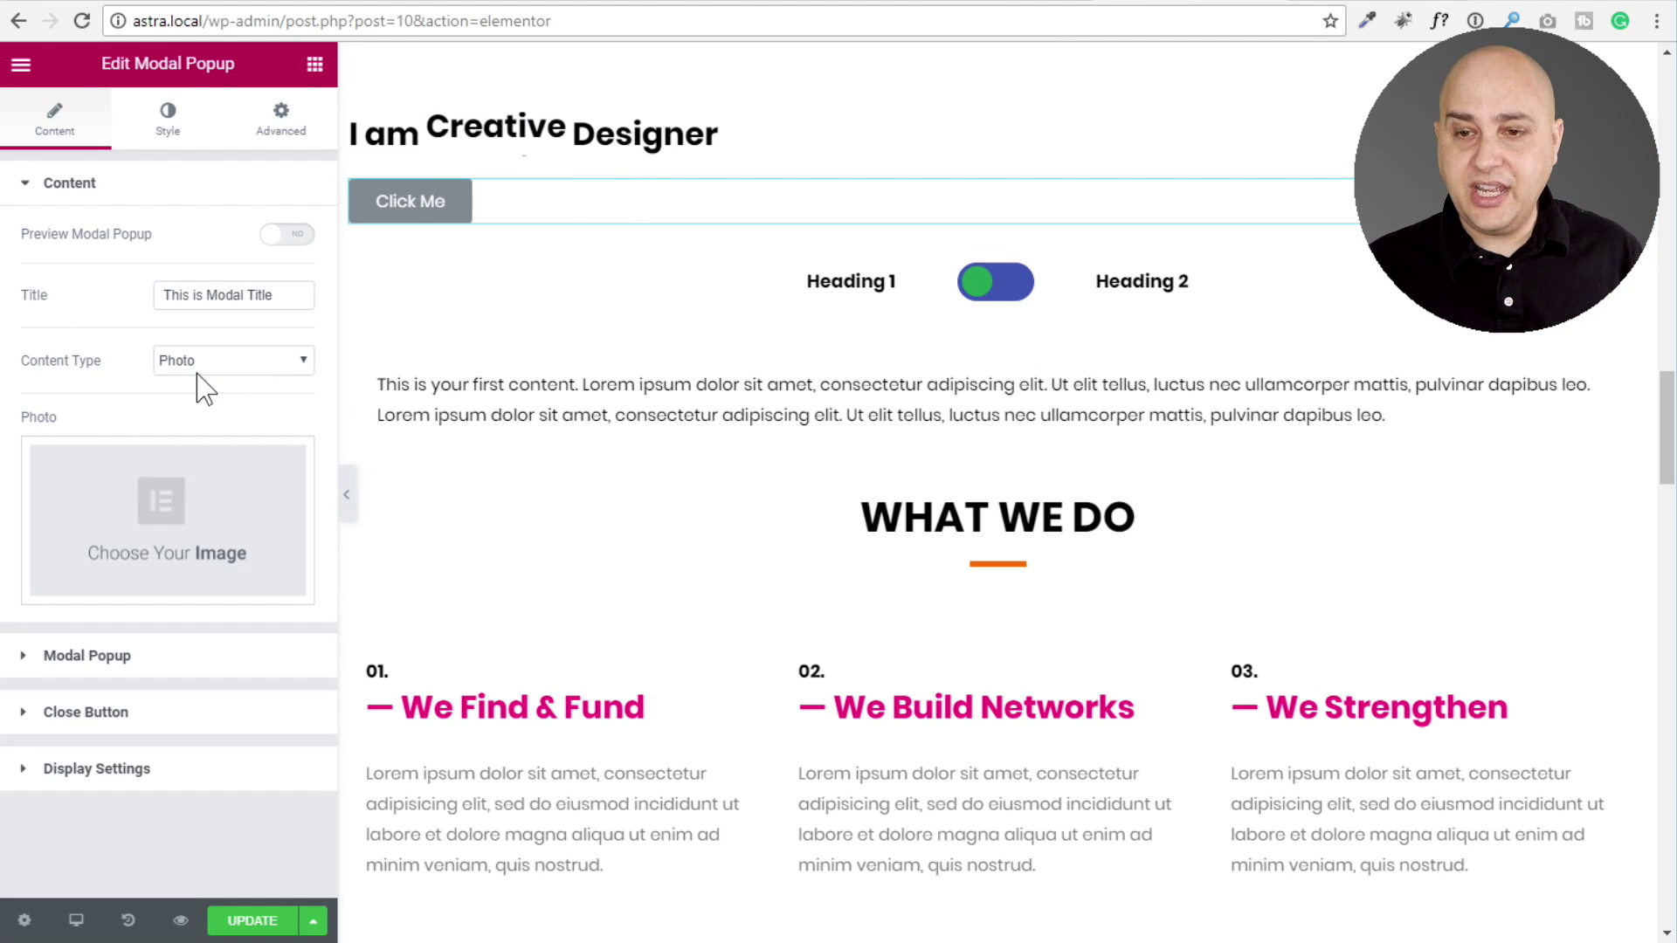
# Browse the modal content types and try Saved Page, viewing its available pages.
pyautogui.click(224, 360)
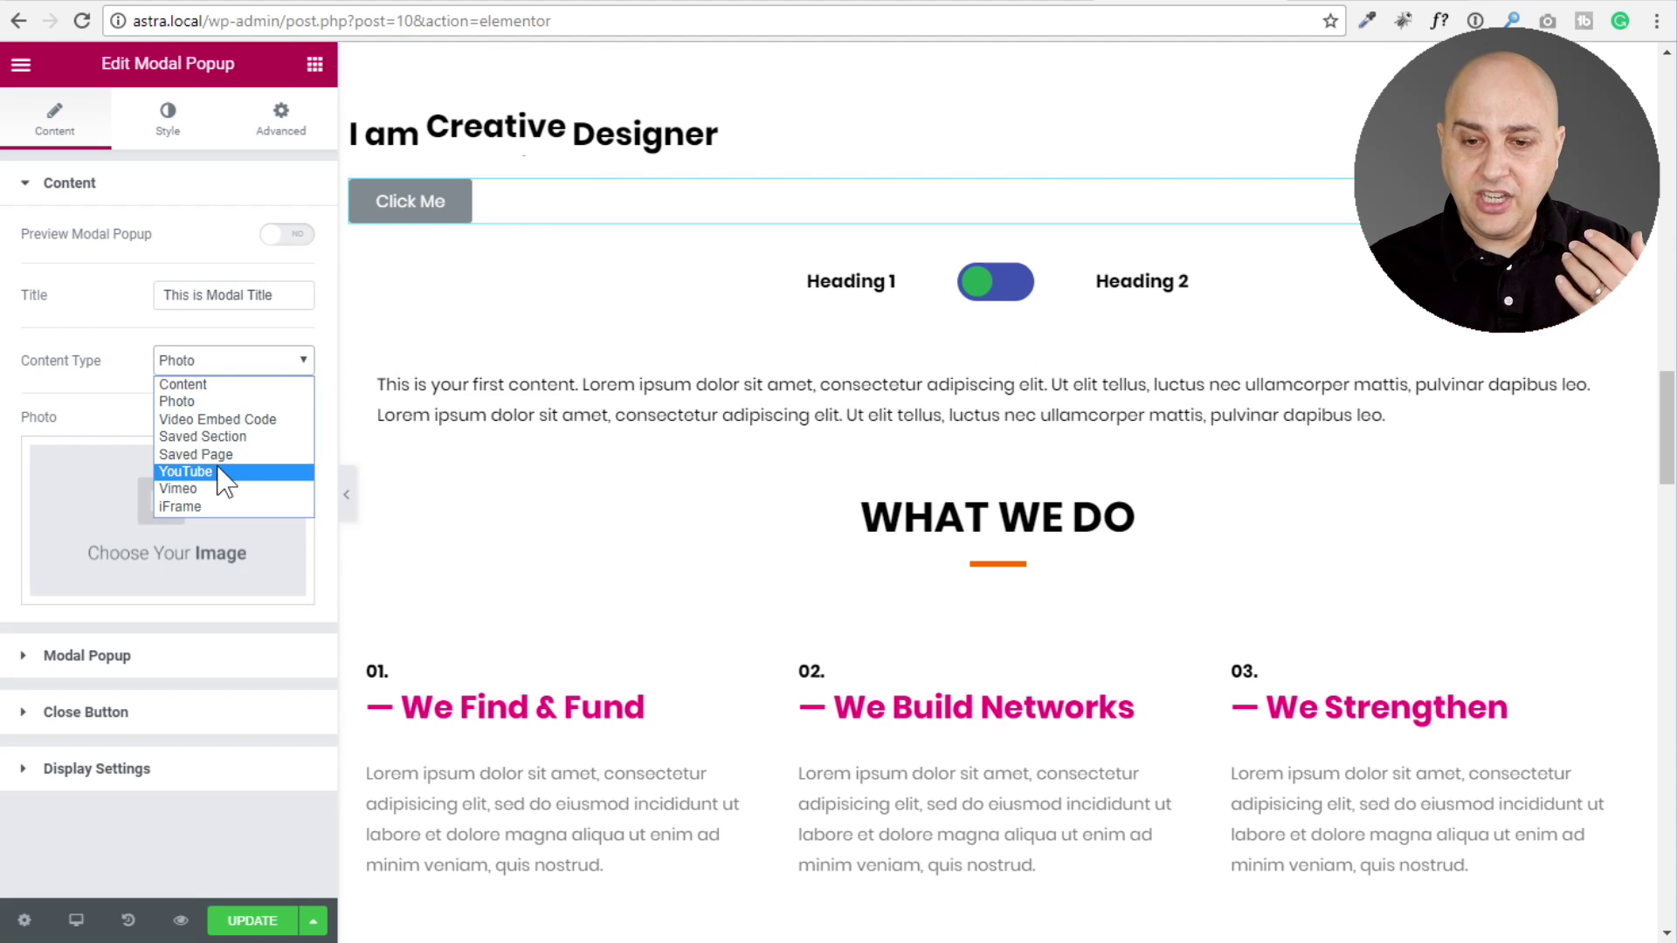
pyautogui.click(78, 349)
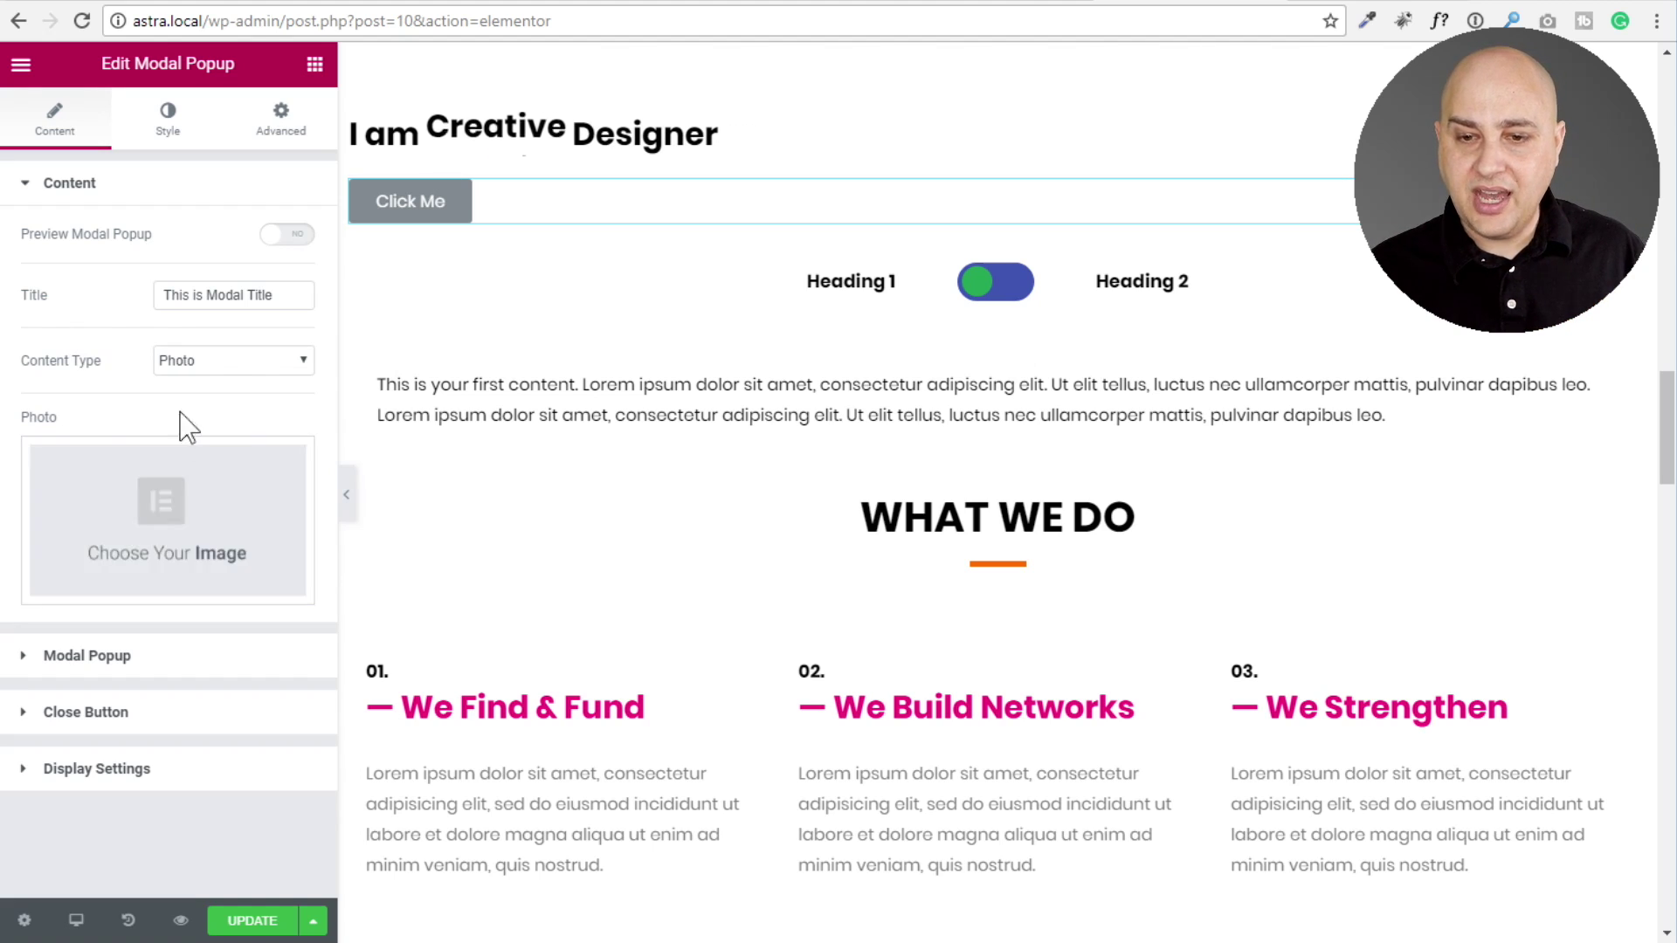
pyautogui.click(223, 370)
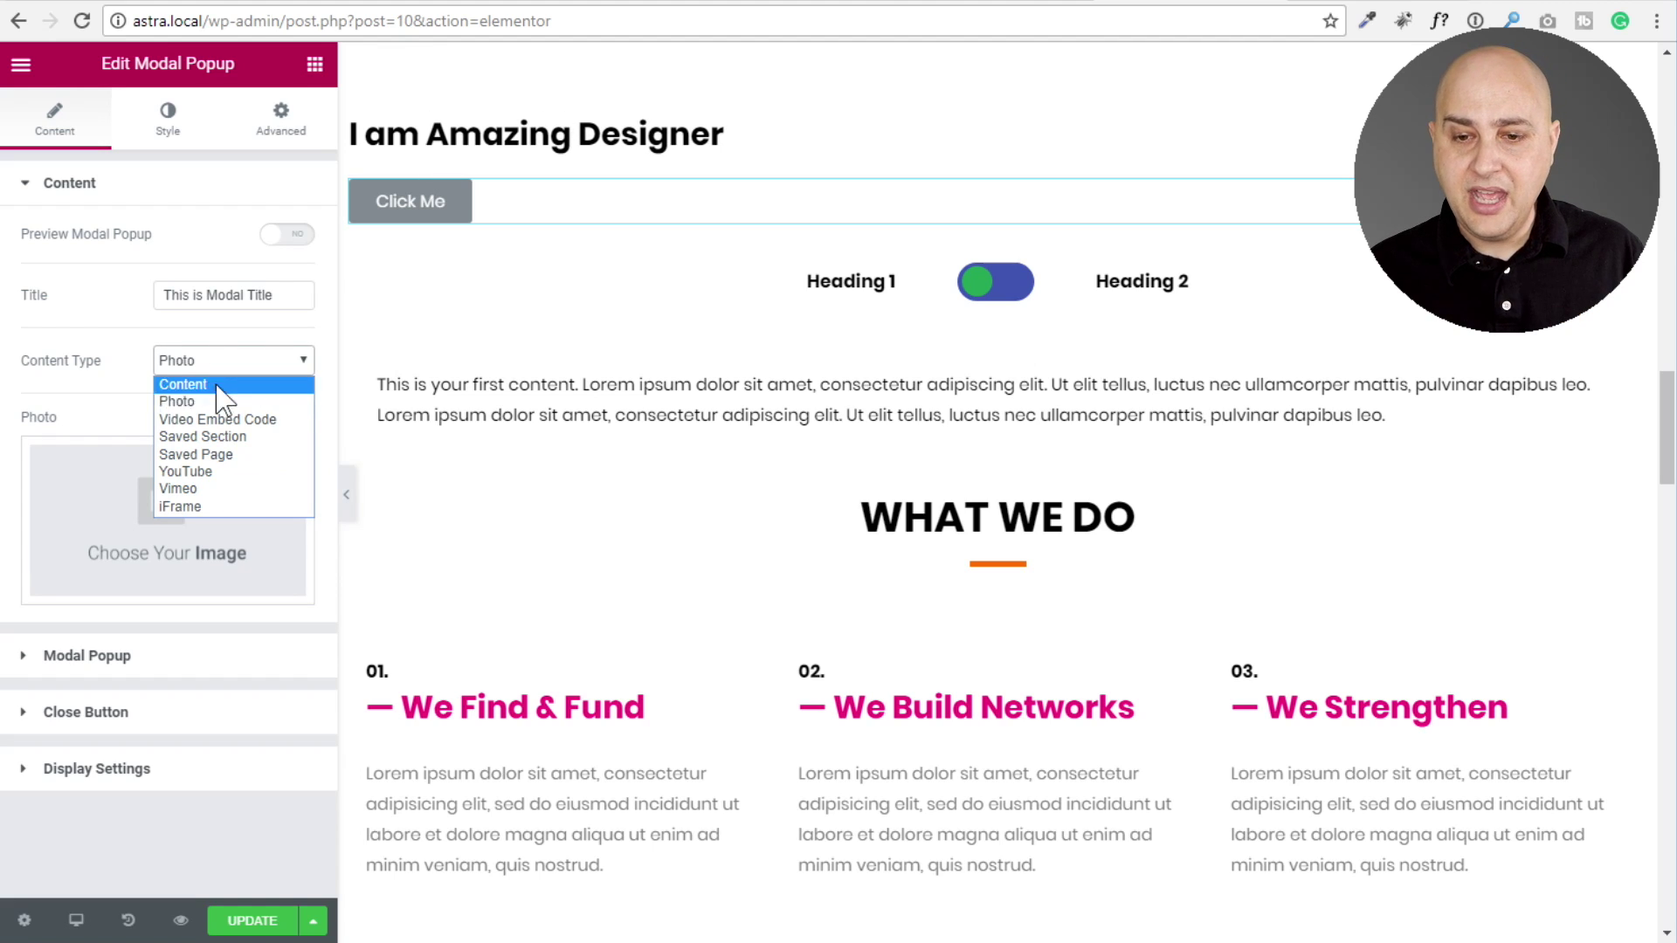
pyautogui.click(245, 456)
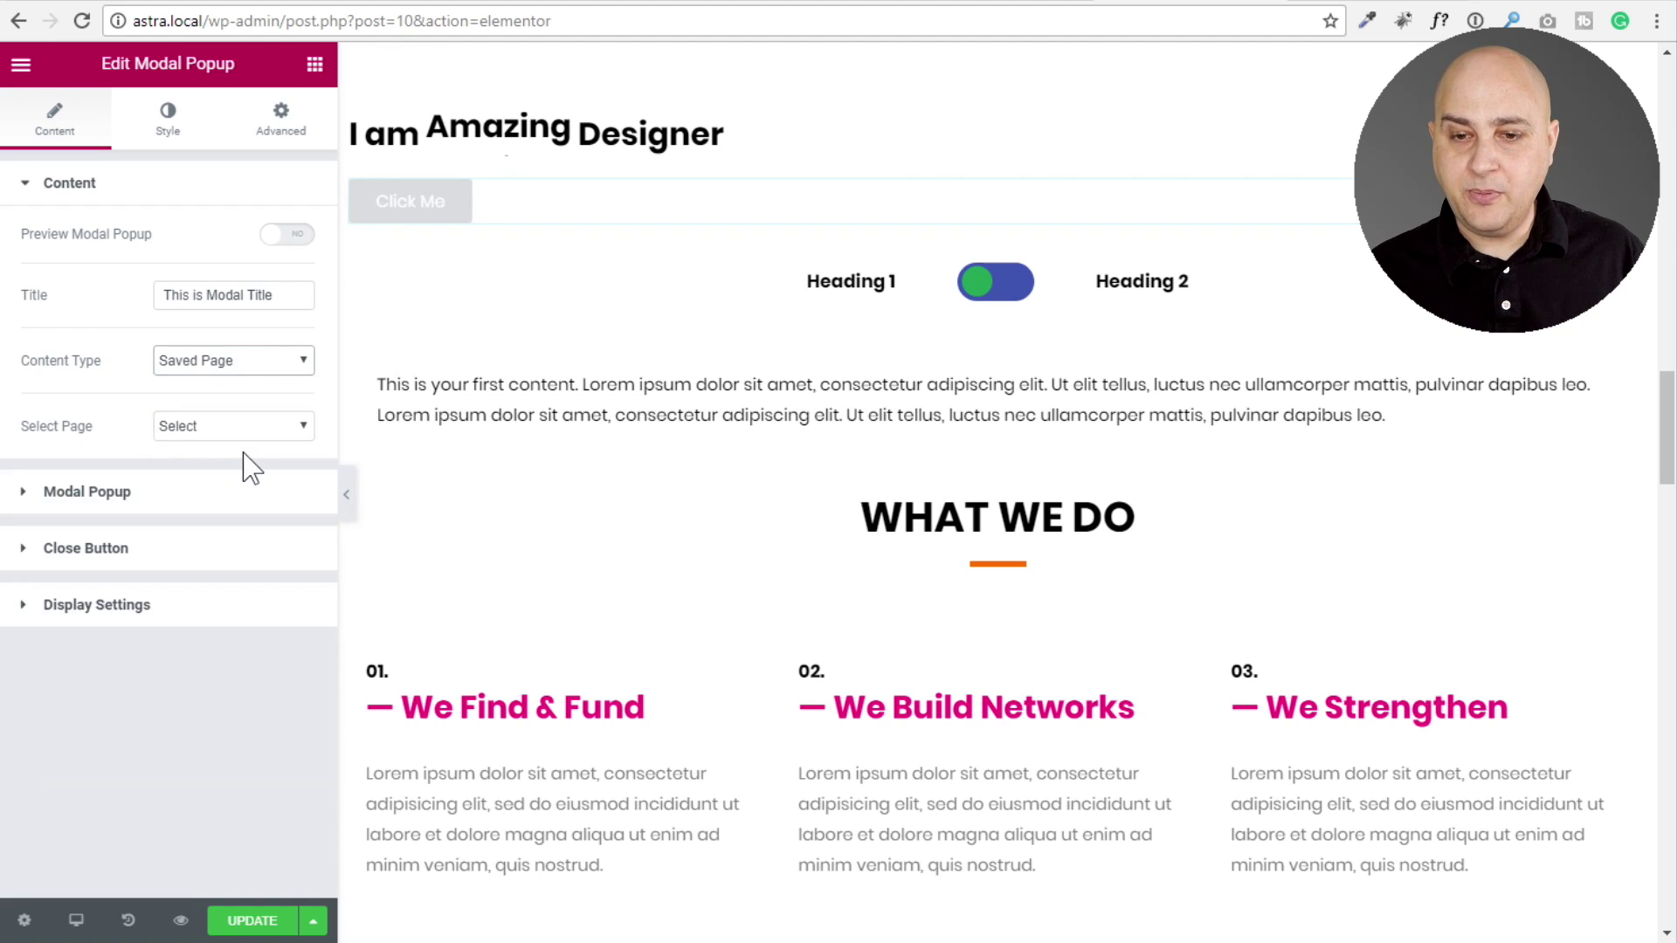
pyautogui.click(211, 430)
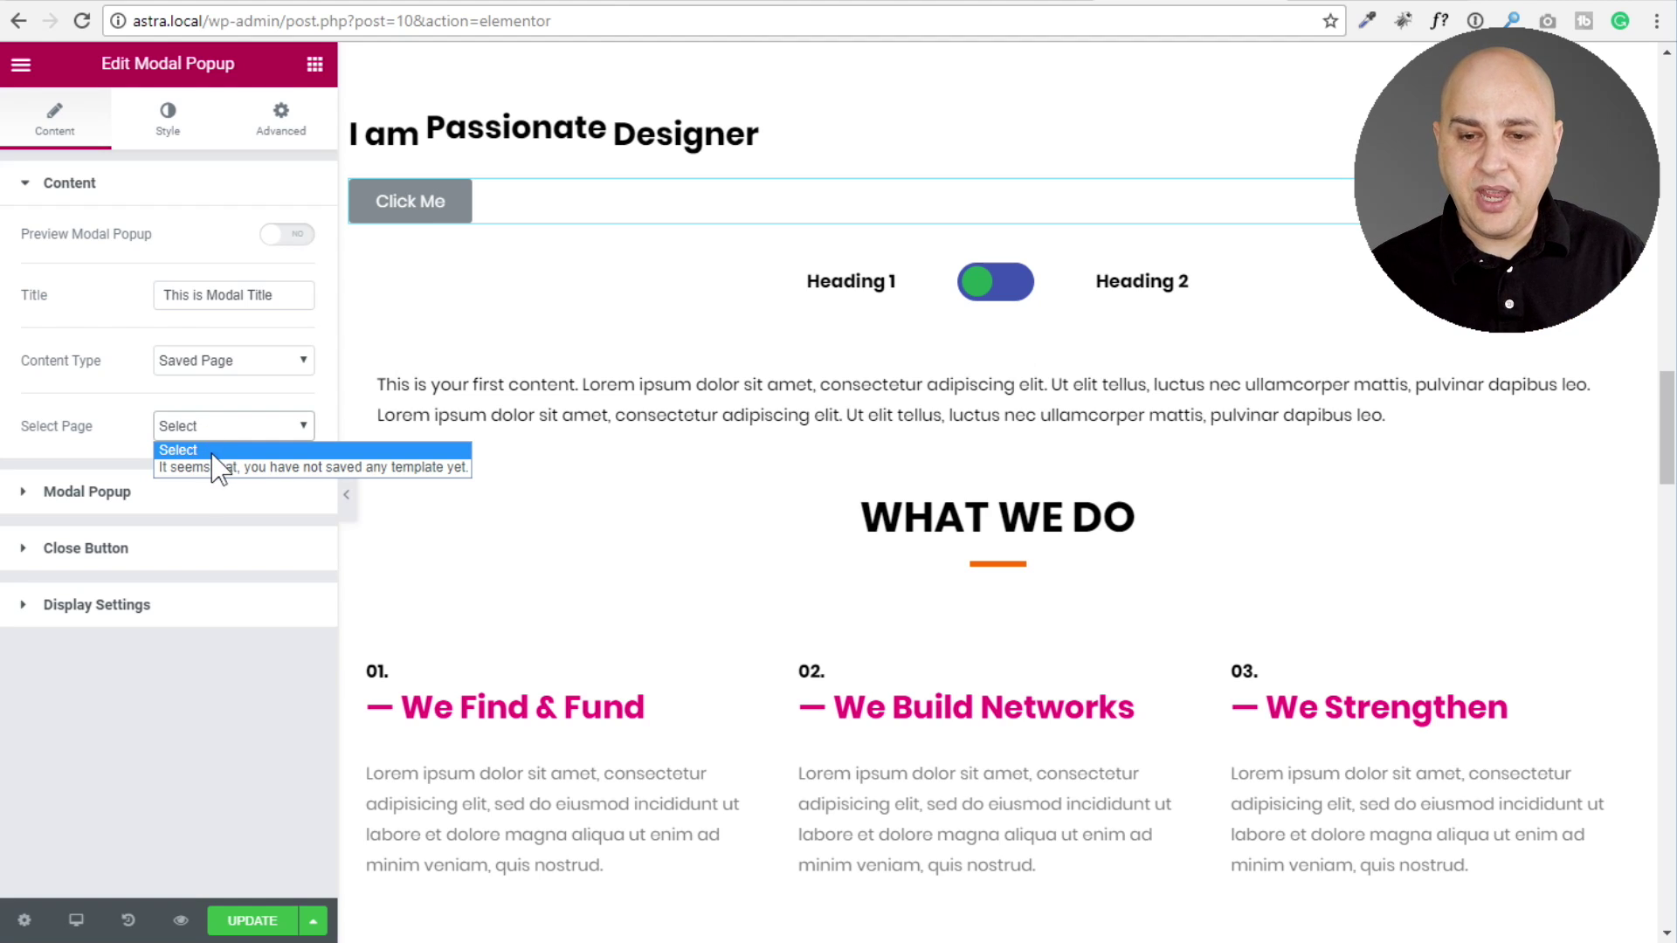
# Switch the modal's content type to YouTube with a 16:9 aspect ratio.
pyautogui.click(248, 360)
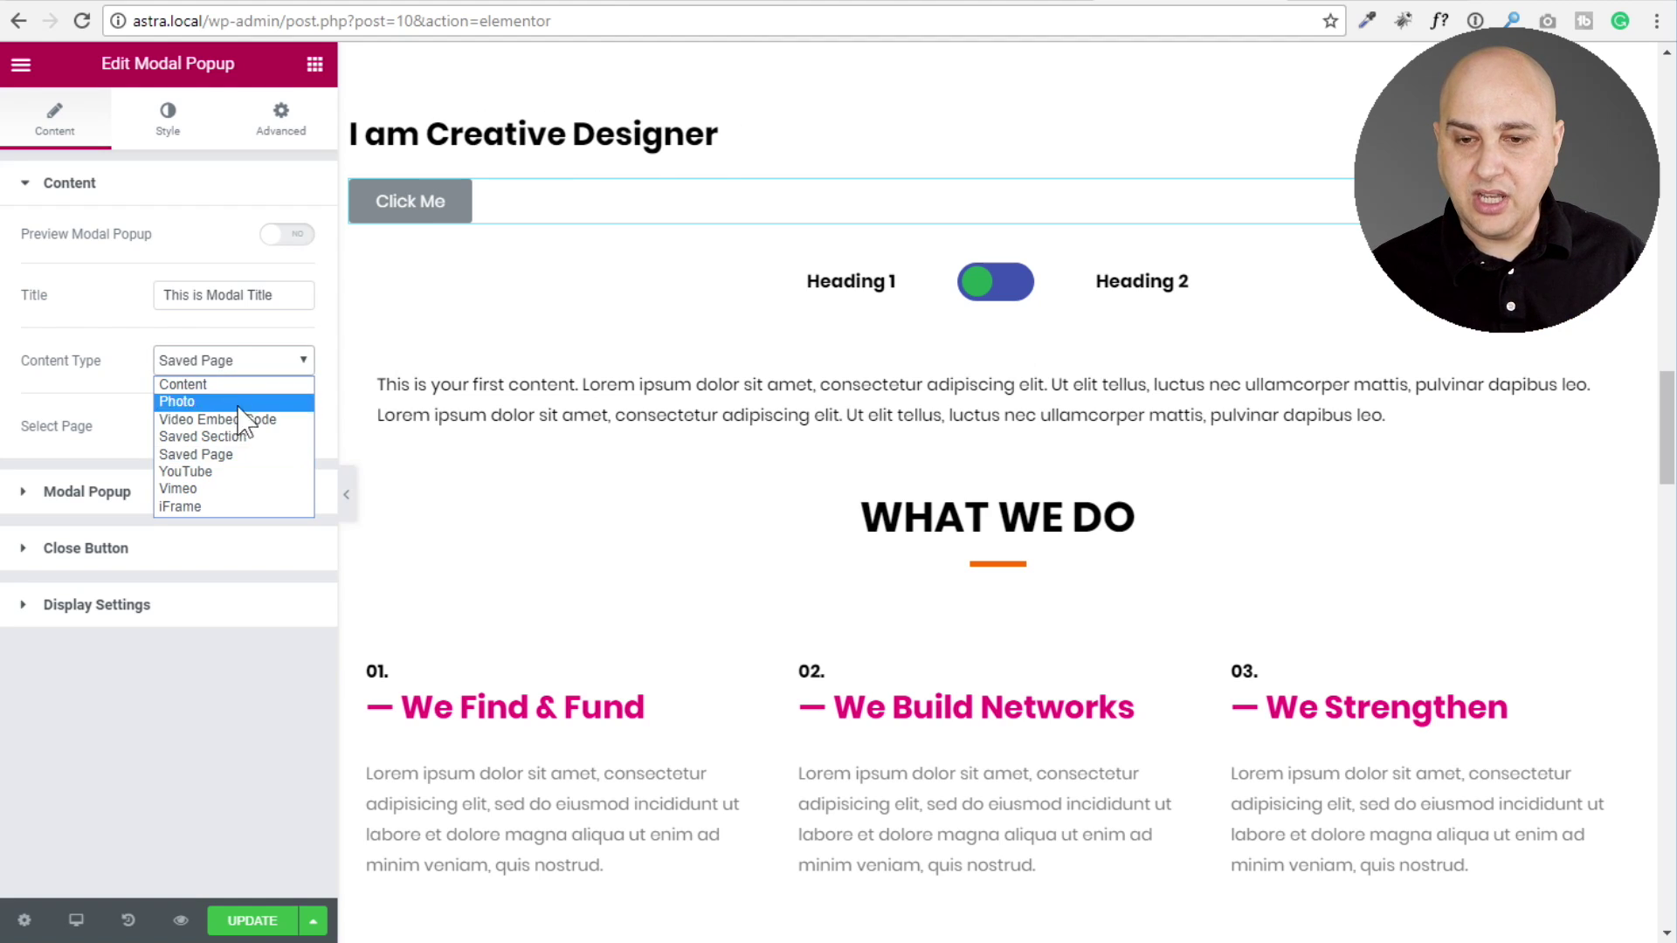
pyautogui.click(231, 483)
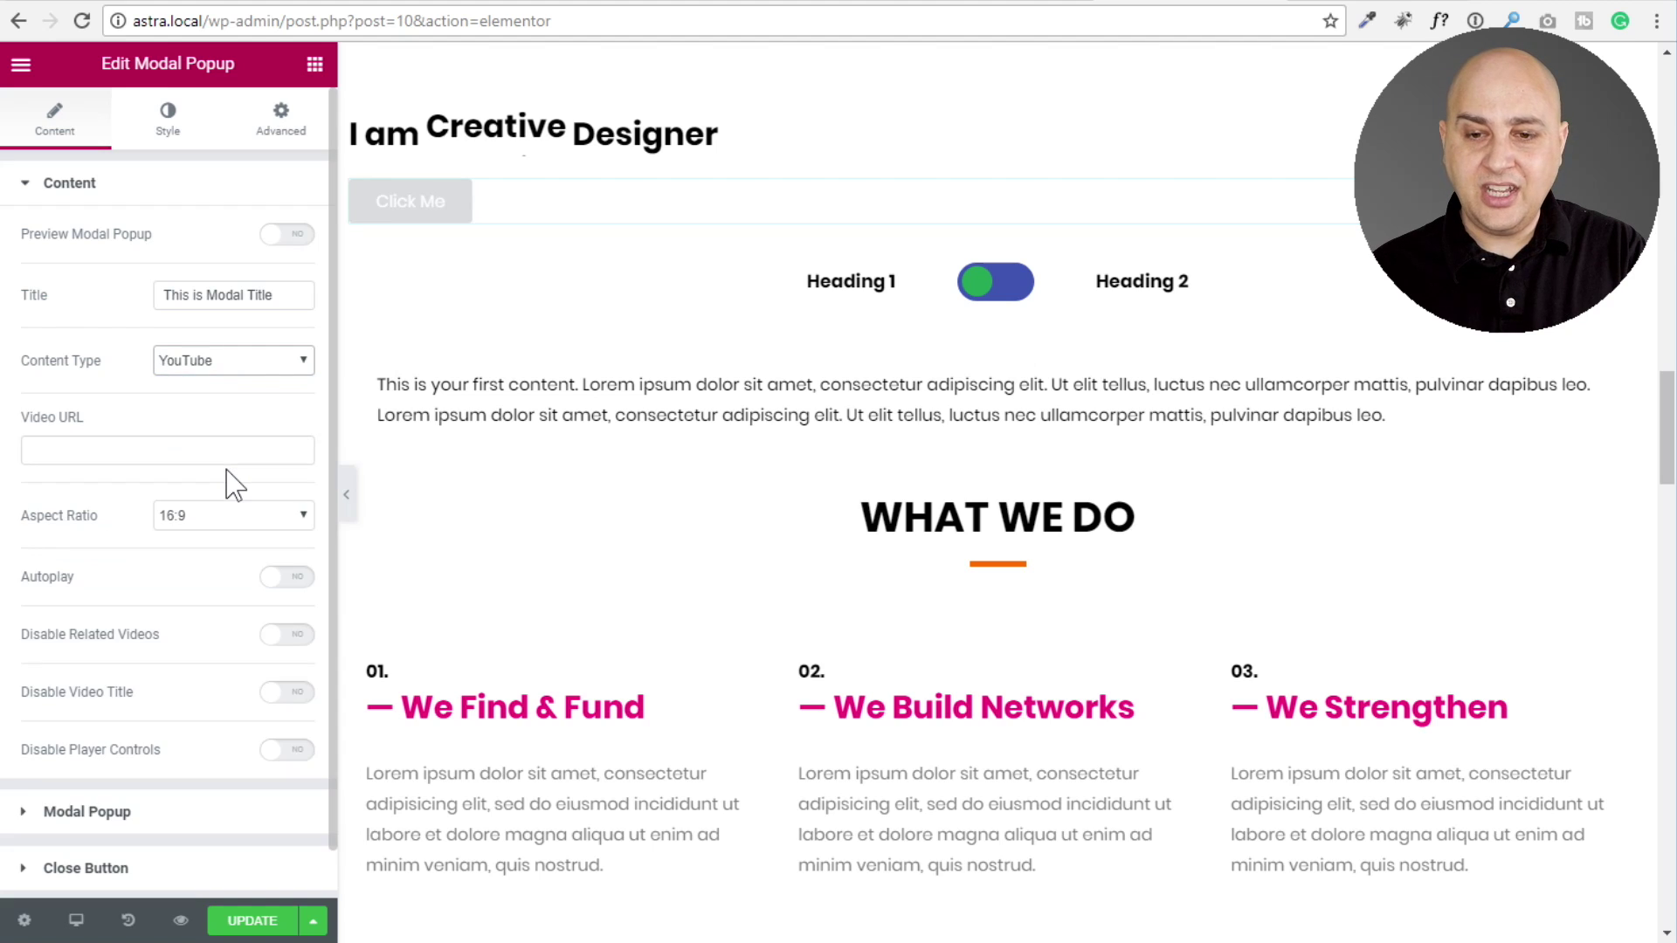
pyautogui.scroll(-1, 166, 446)
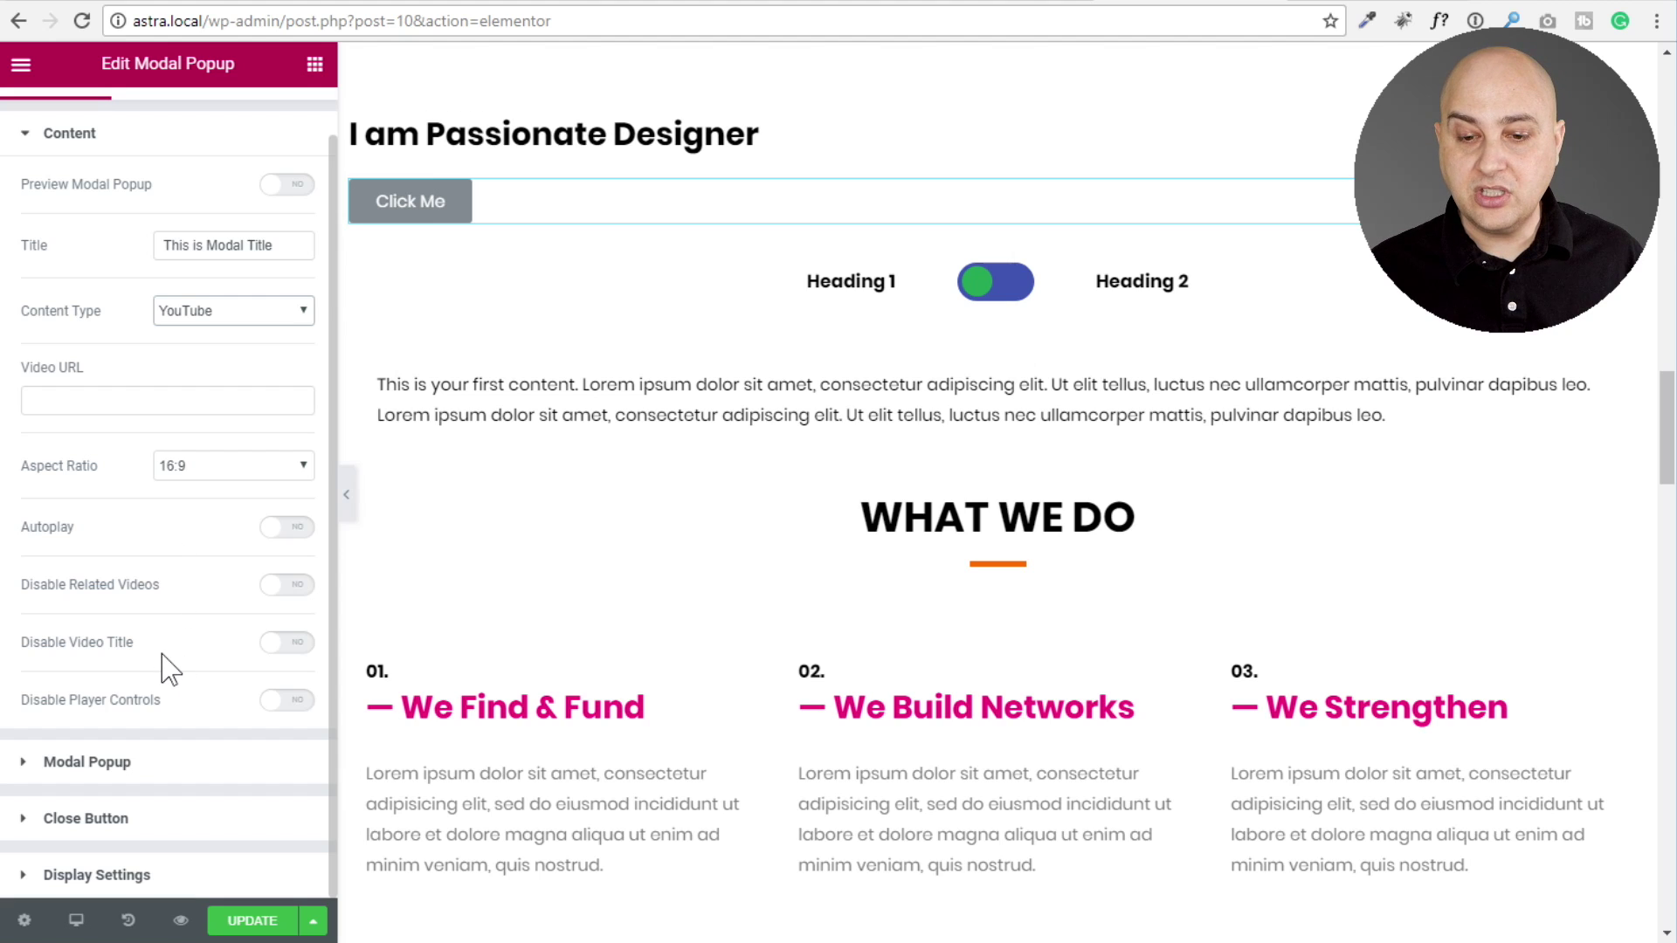
pyautogui.click(180, 768)
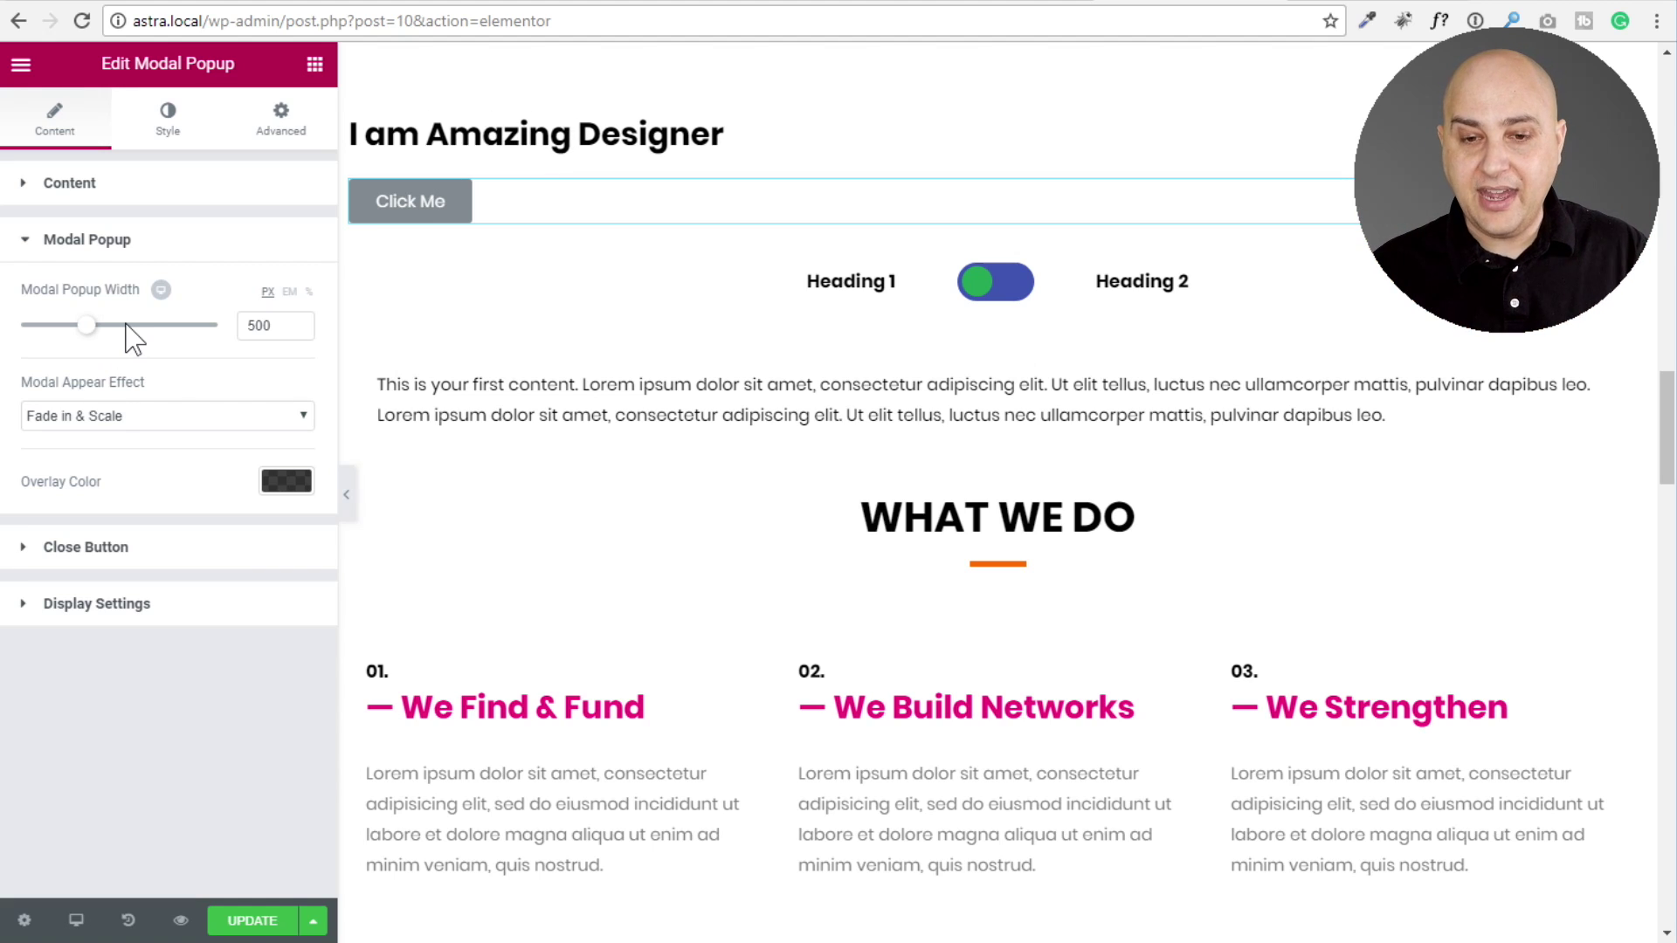
# Review the popup appear effects and keep Fade in & Scale.
pyautogui.click(208, 421)
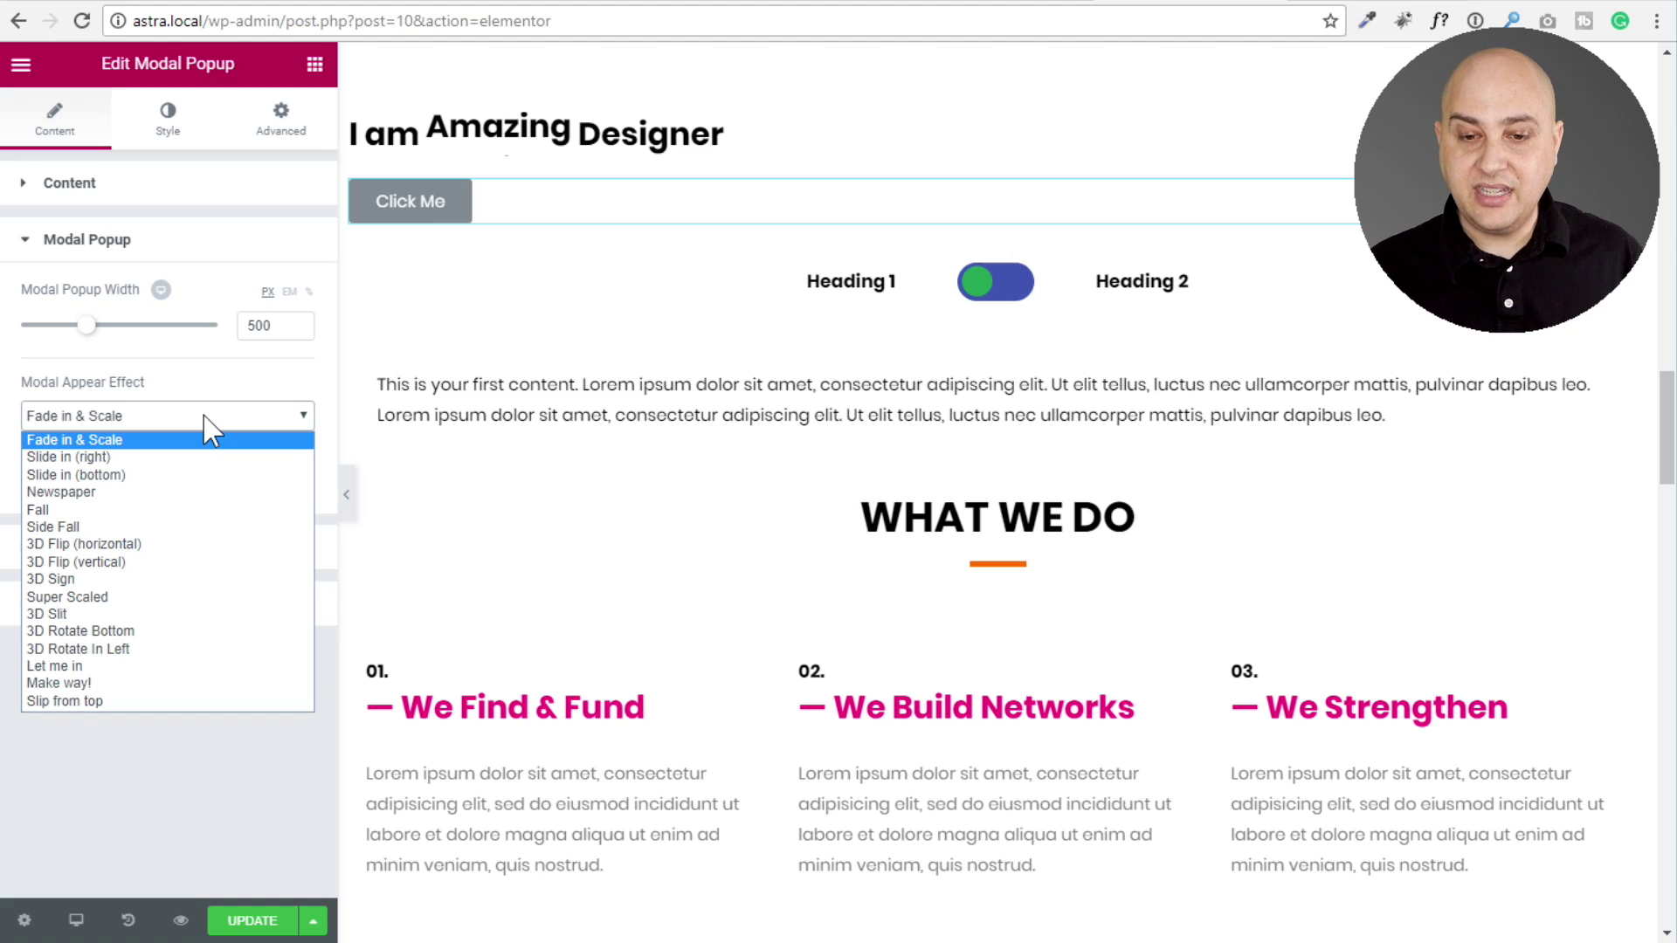
pyautogui.click(202, 393)
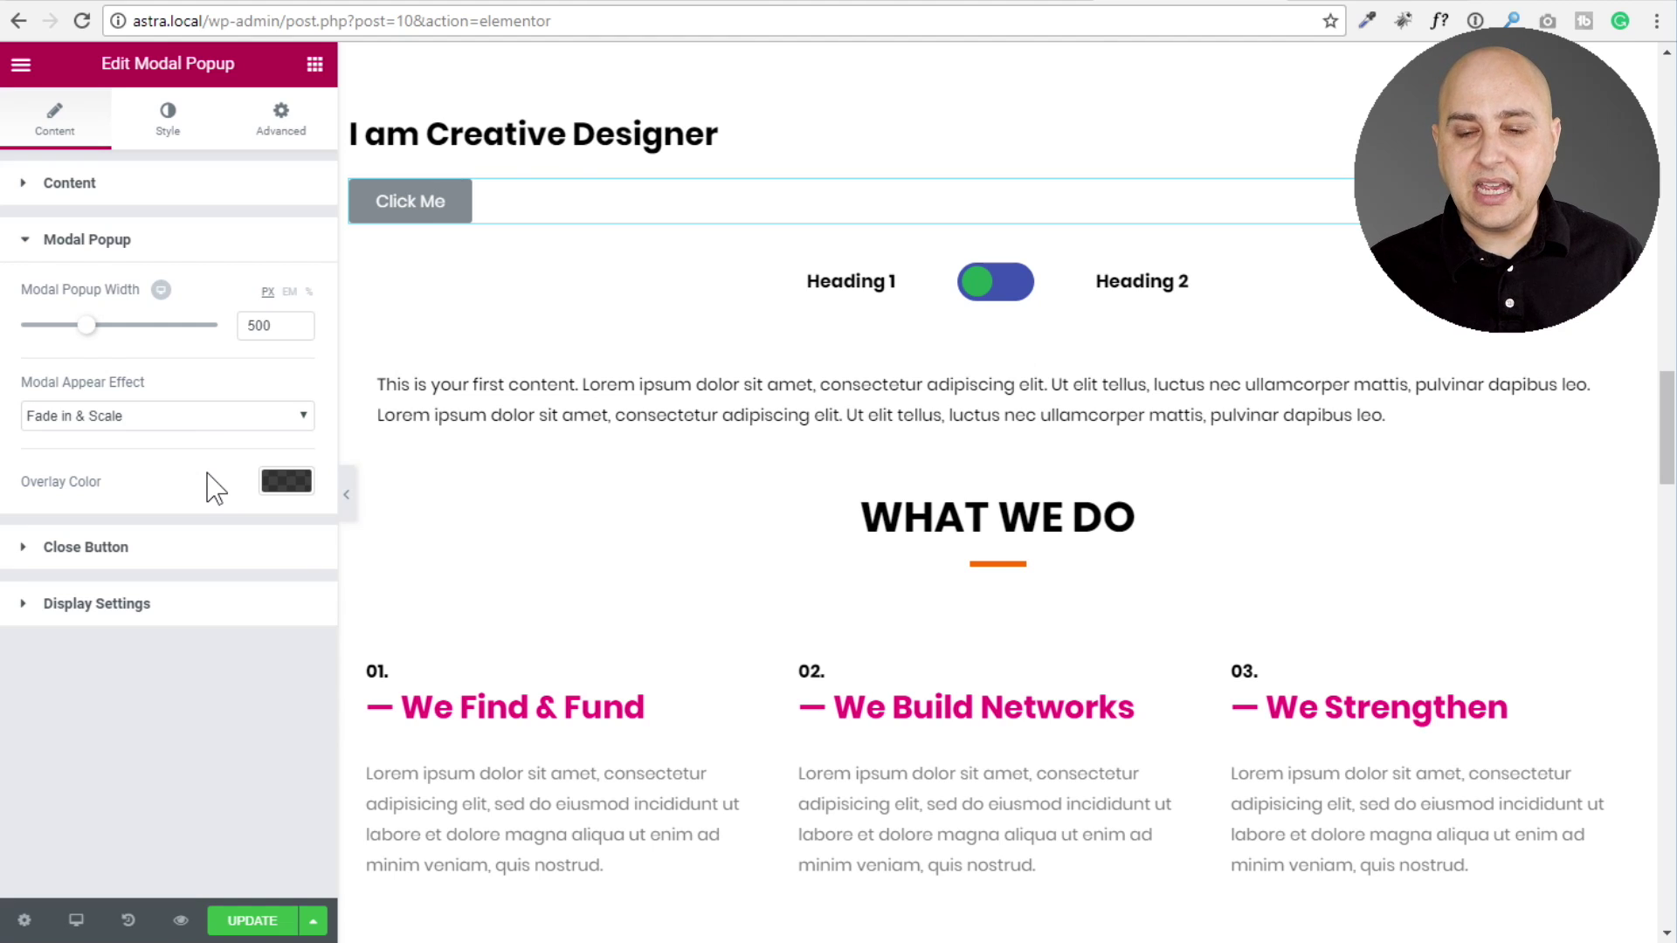
# Show the modal's close button settings: close icon, size 20, Window - Top Right.
pyautogui.click(190, 559)
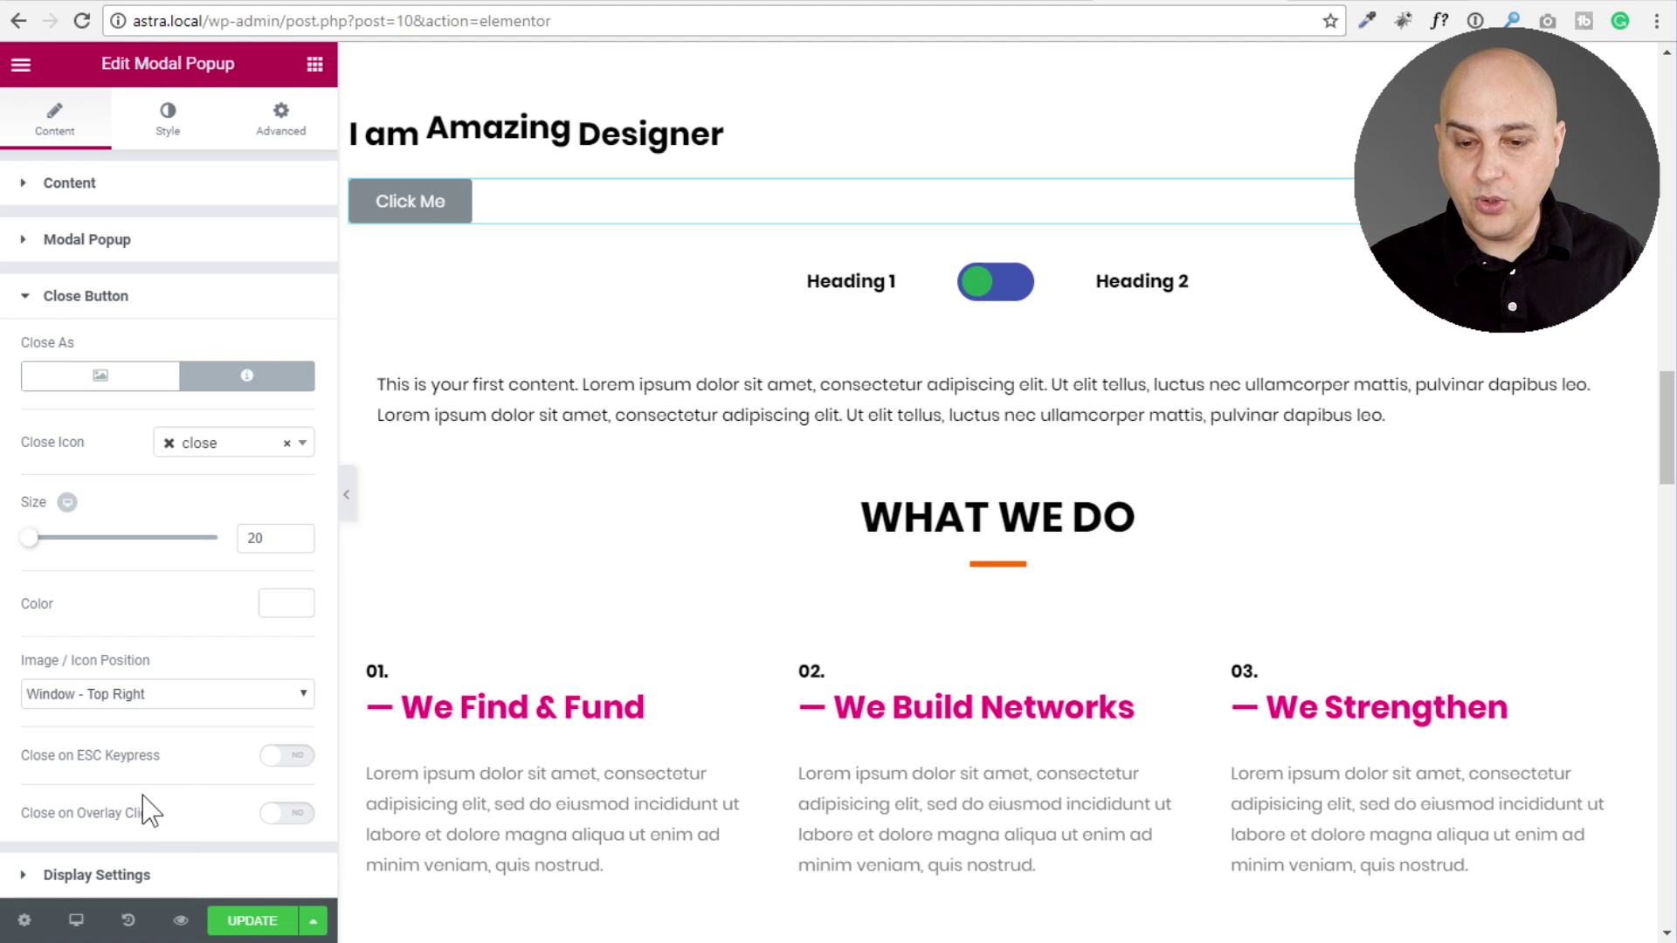
# Change the modal popup's Display Modal On trigger from the Click Me button to Automatic.
pyautogui.click(163, 876)
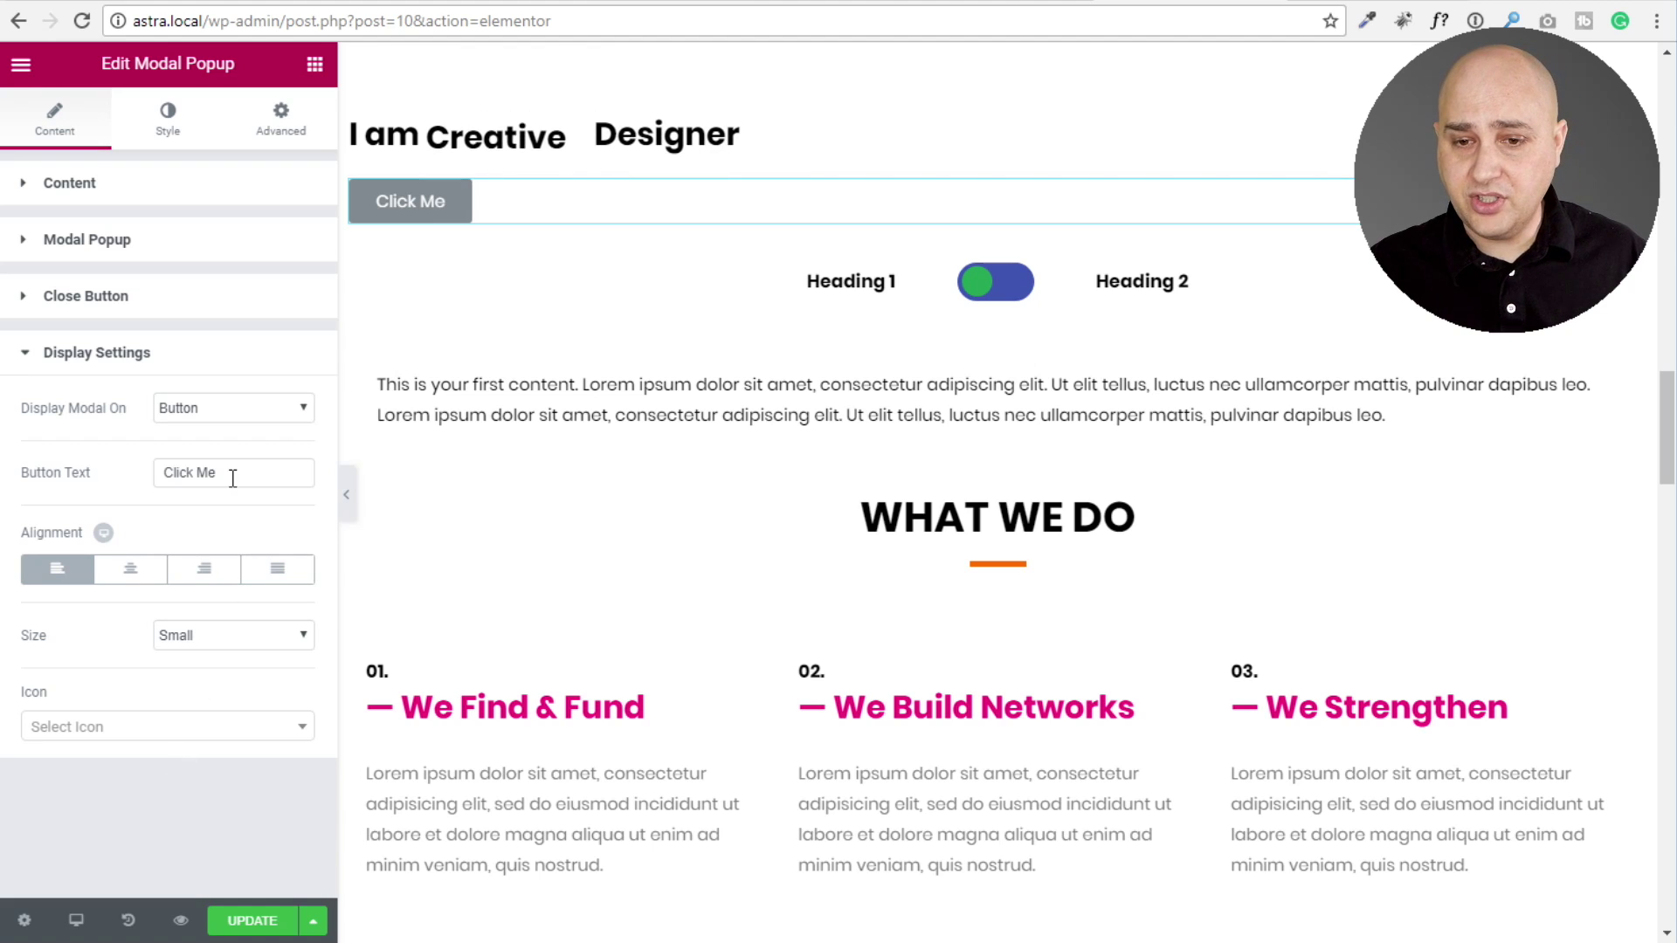
pyautogui.click(233, 426)
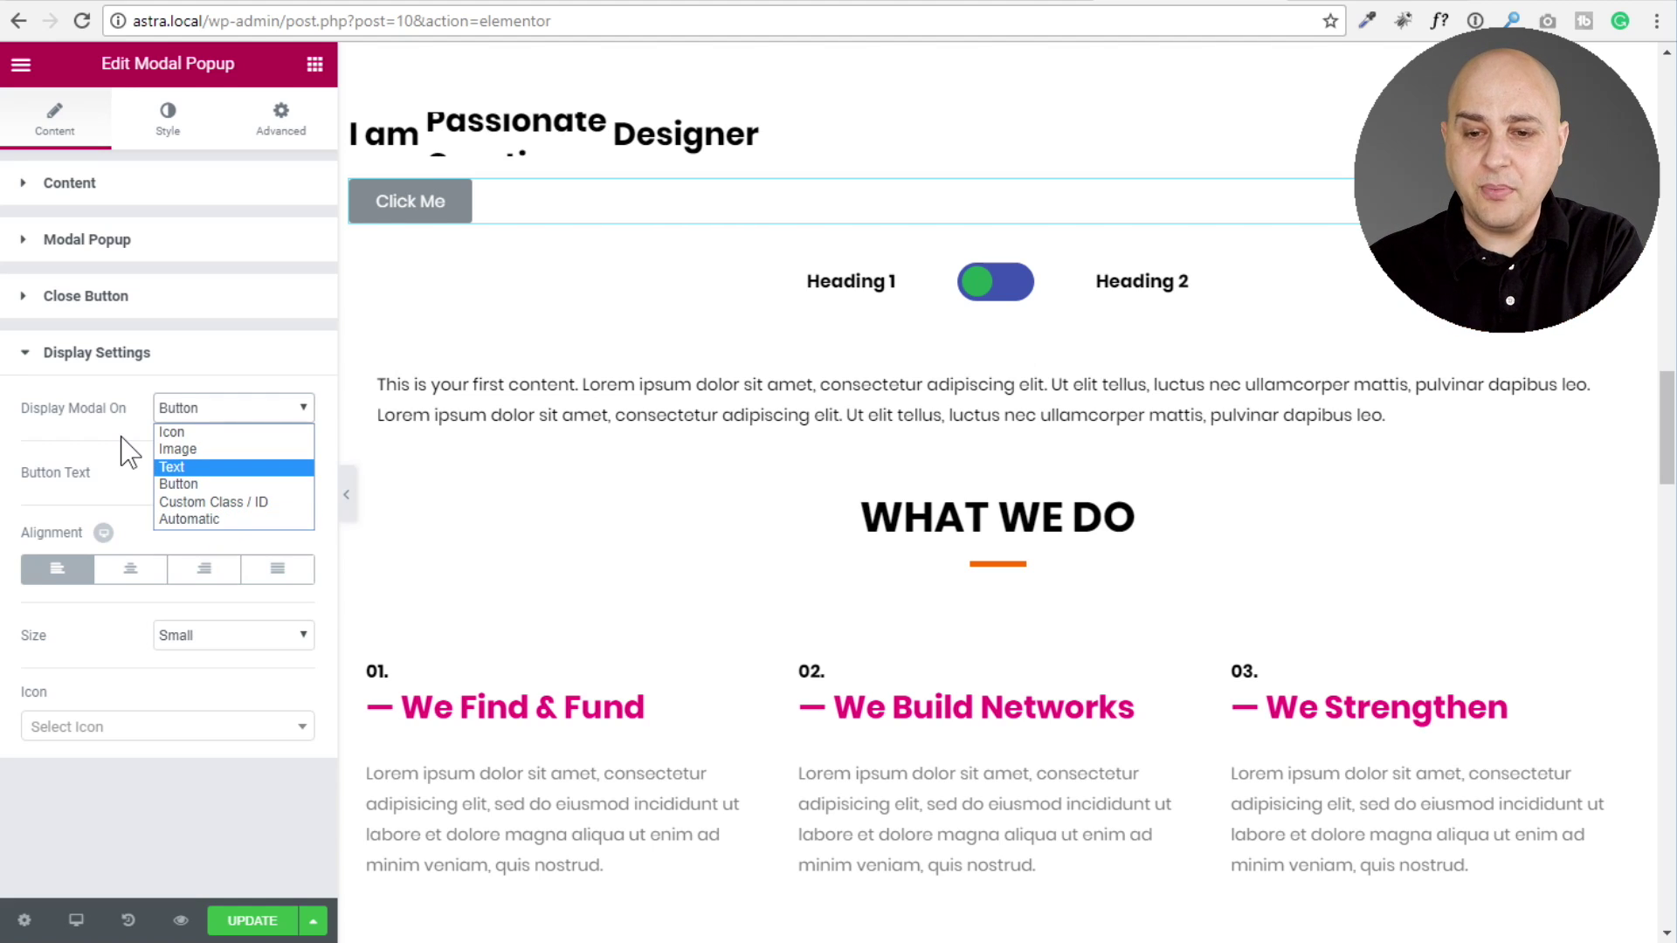
pyautogui.click(218, 518)
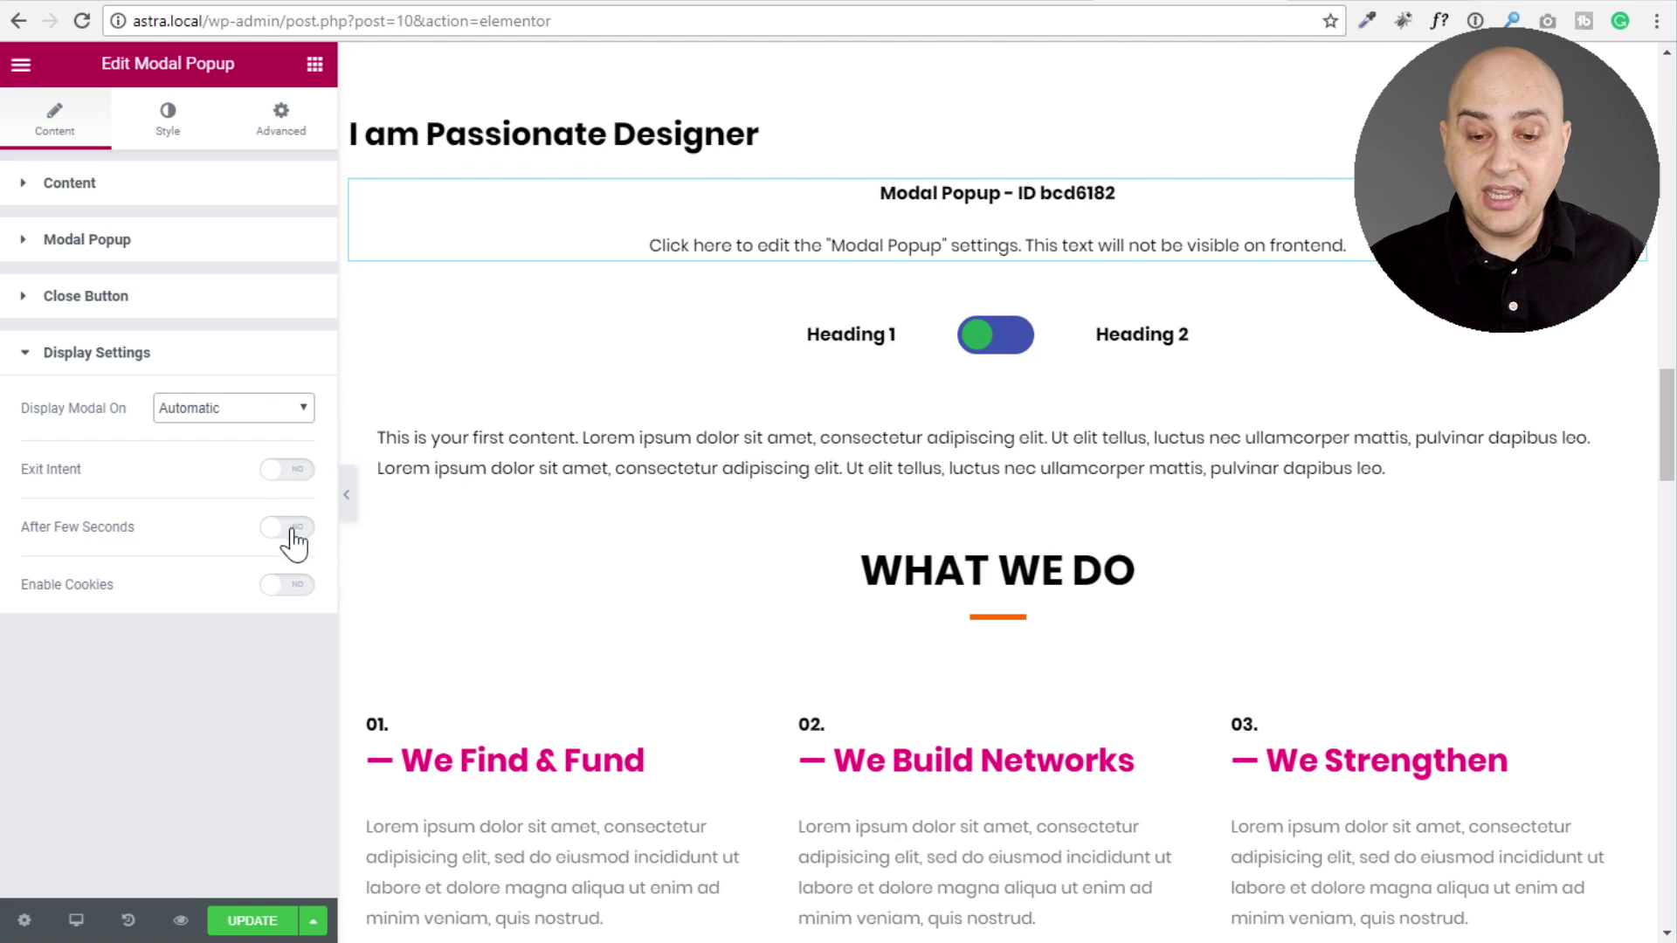
# Briefly enable cookies, then turn on the Exit Intent and After Few Seconds triggers.
pyautogui.click(289, 587)
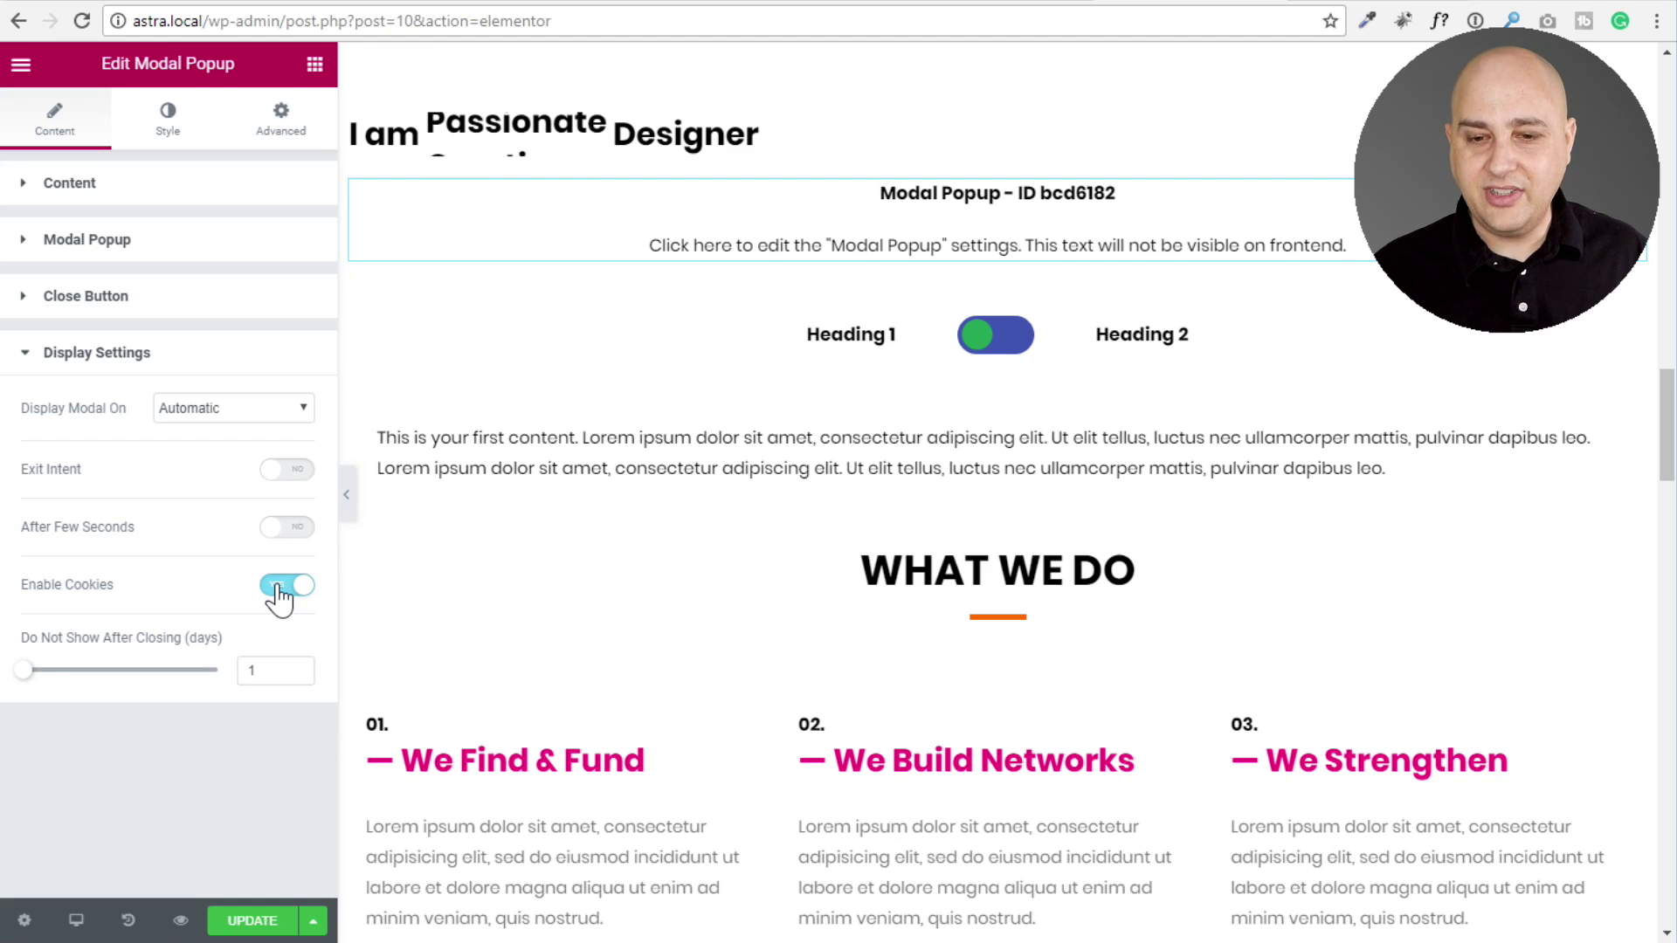
pyautogui.click(280, 600)
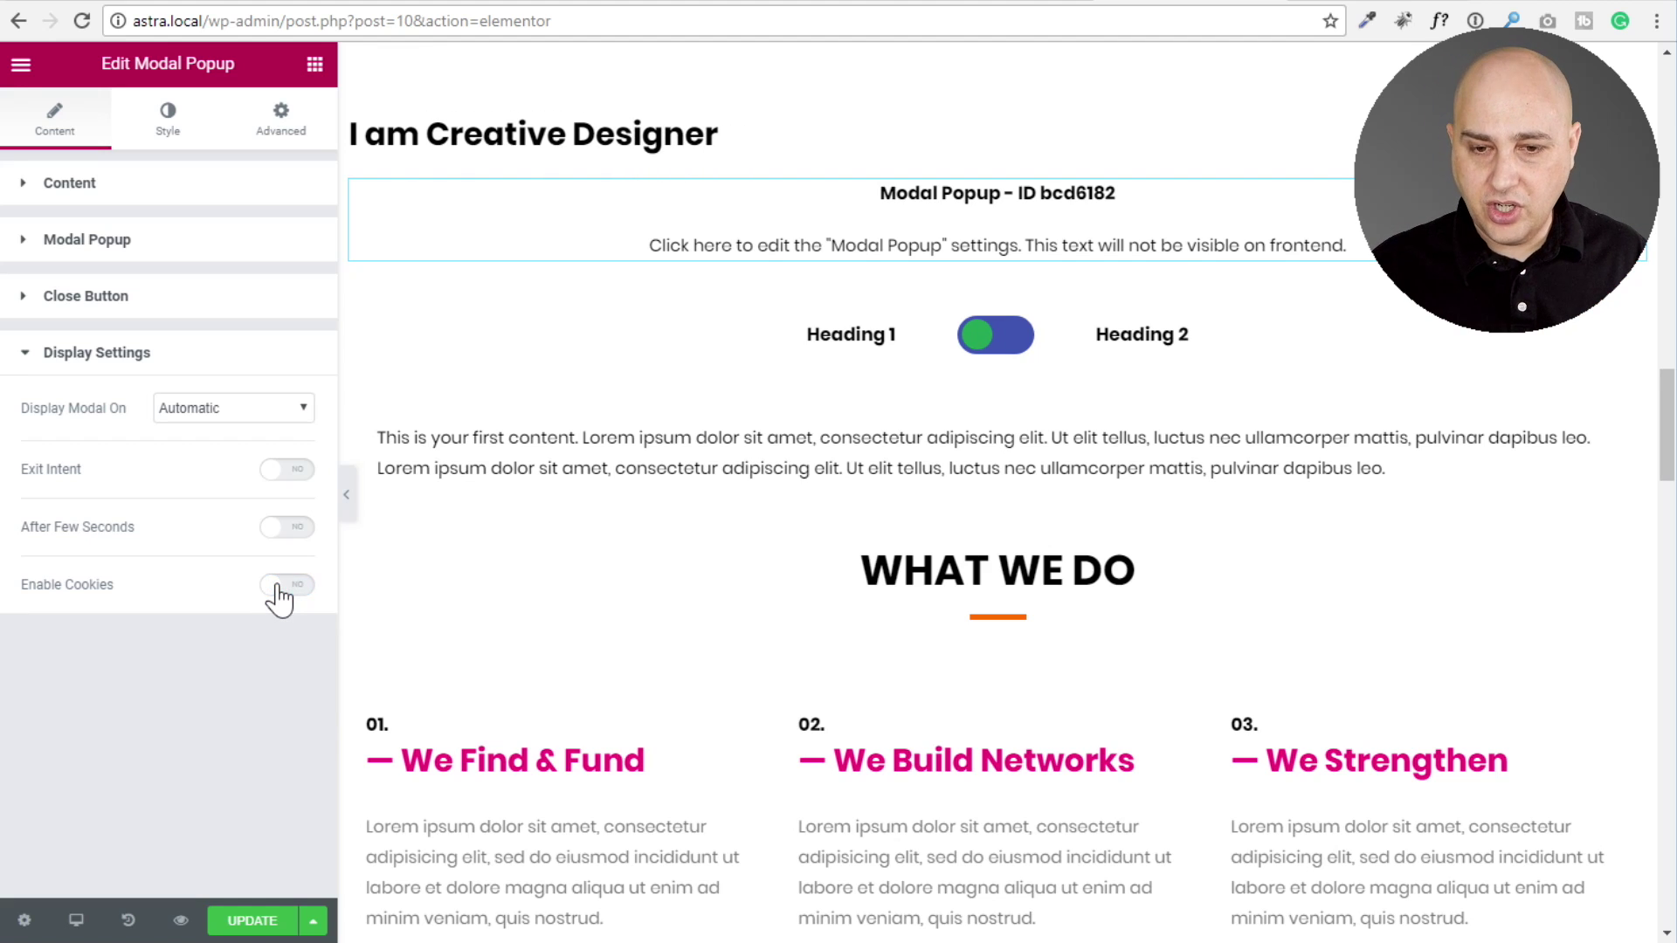
pyautogui.click(298, 472)
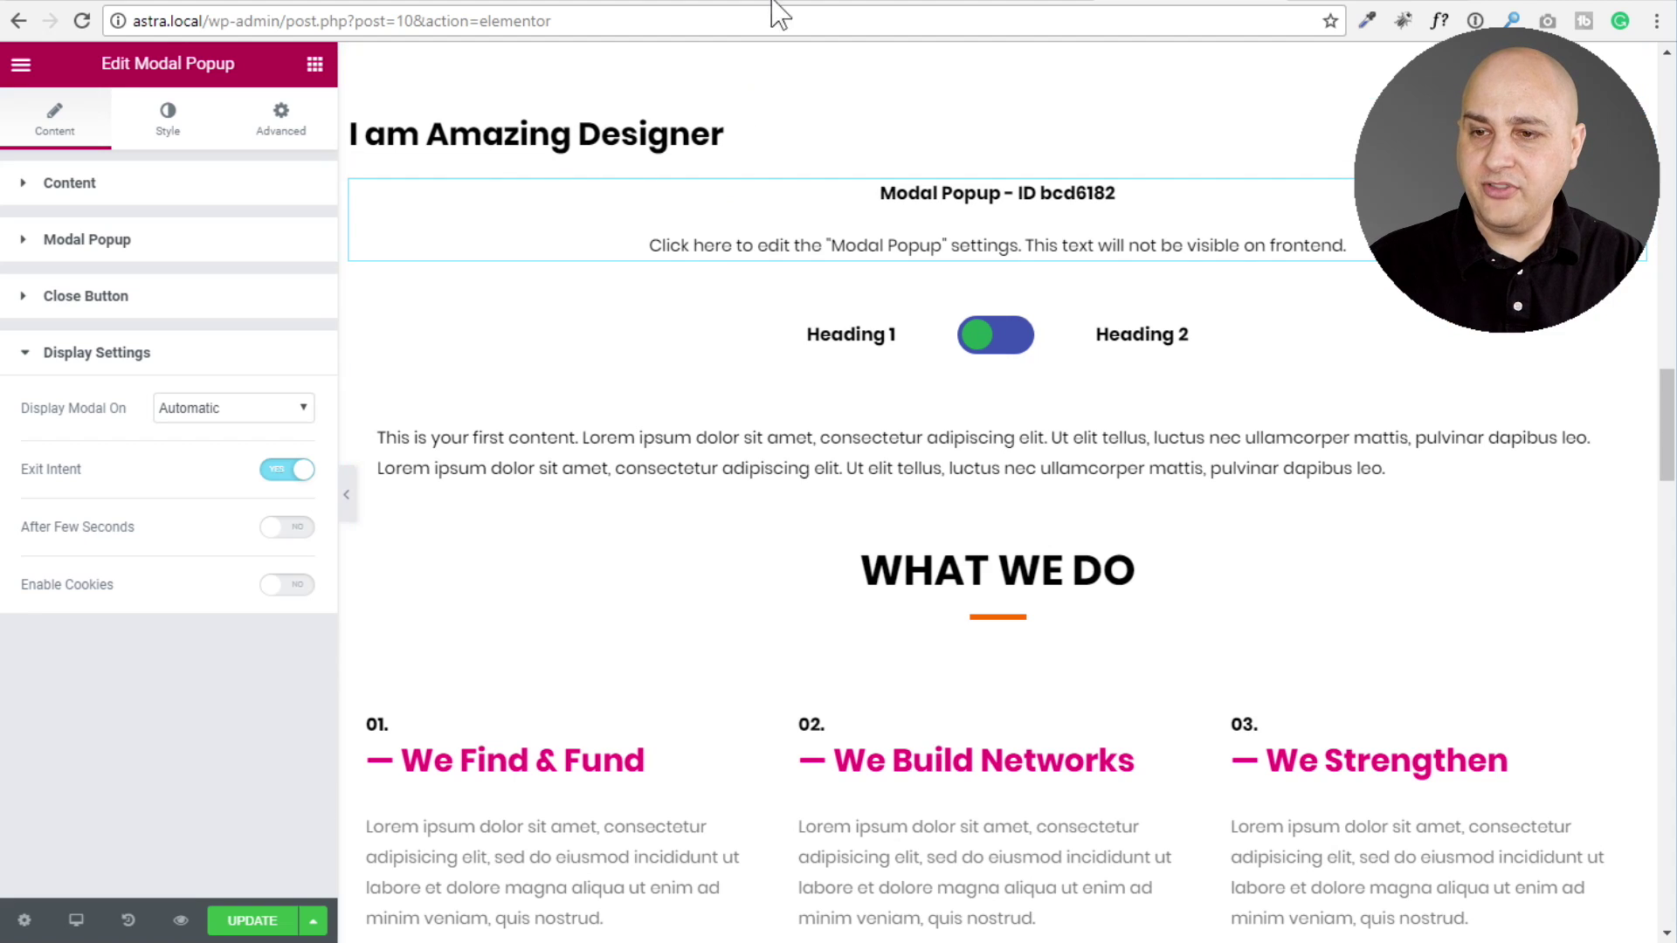
pyautogui.click(274, 546)
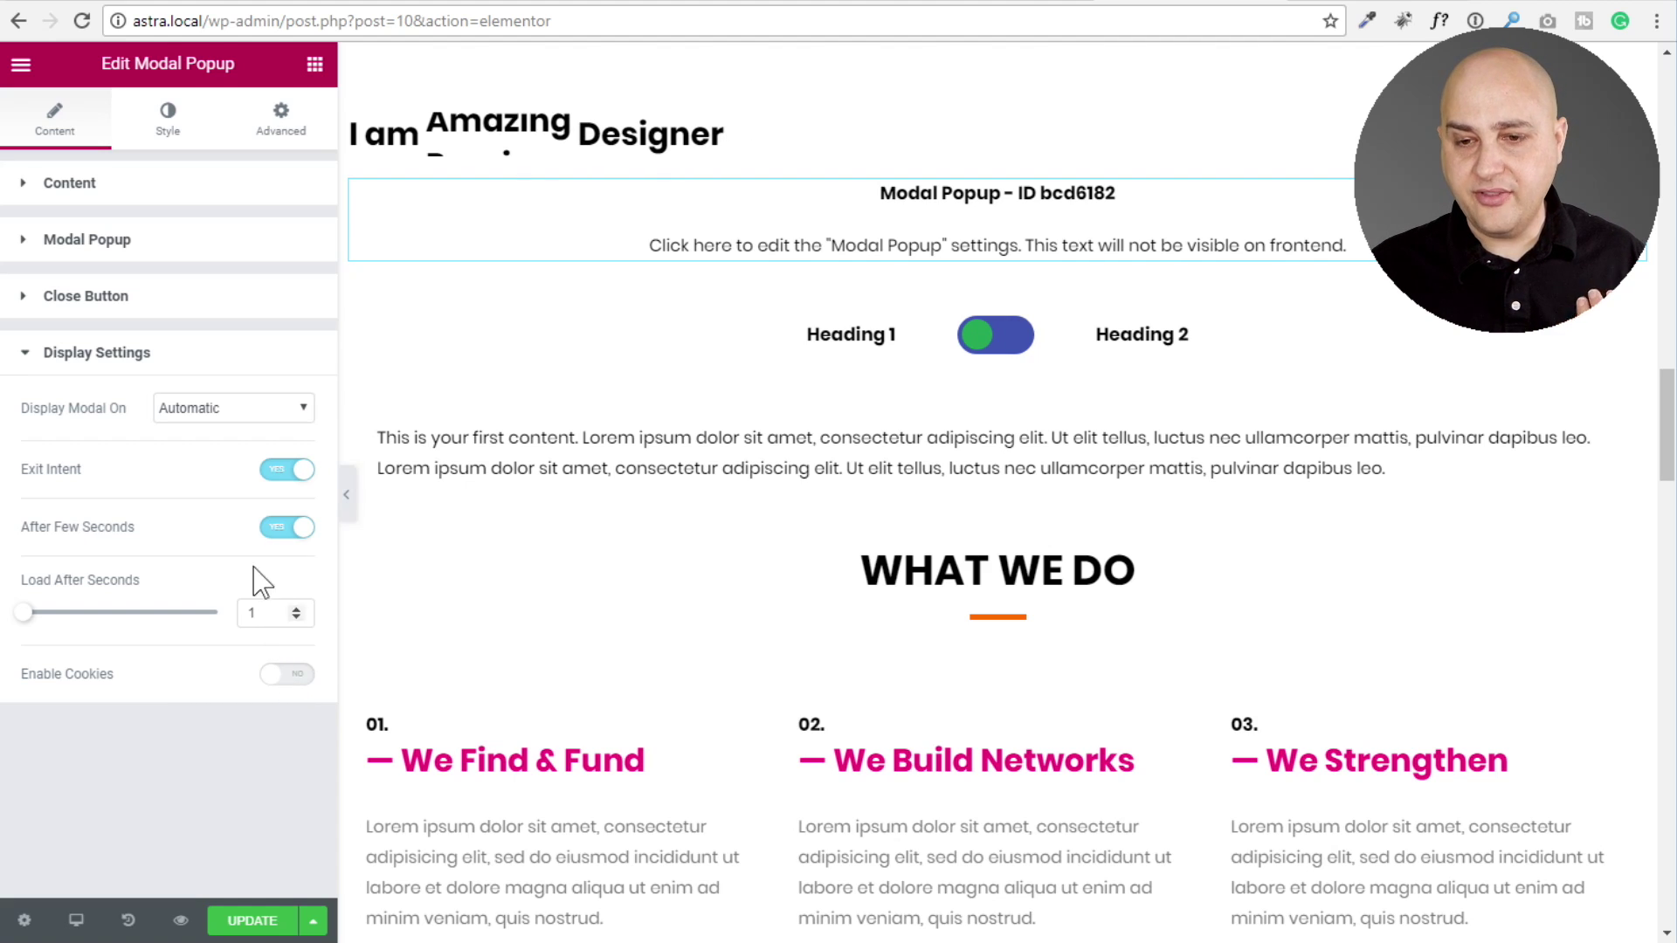
# Turn After Few Seconds and Exit Intent off and set Display Modal On back to Button.
pyautogui.click(269, 529)
pyautogui.click(273, 487)
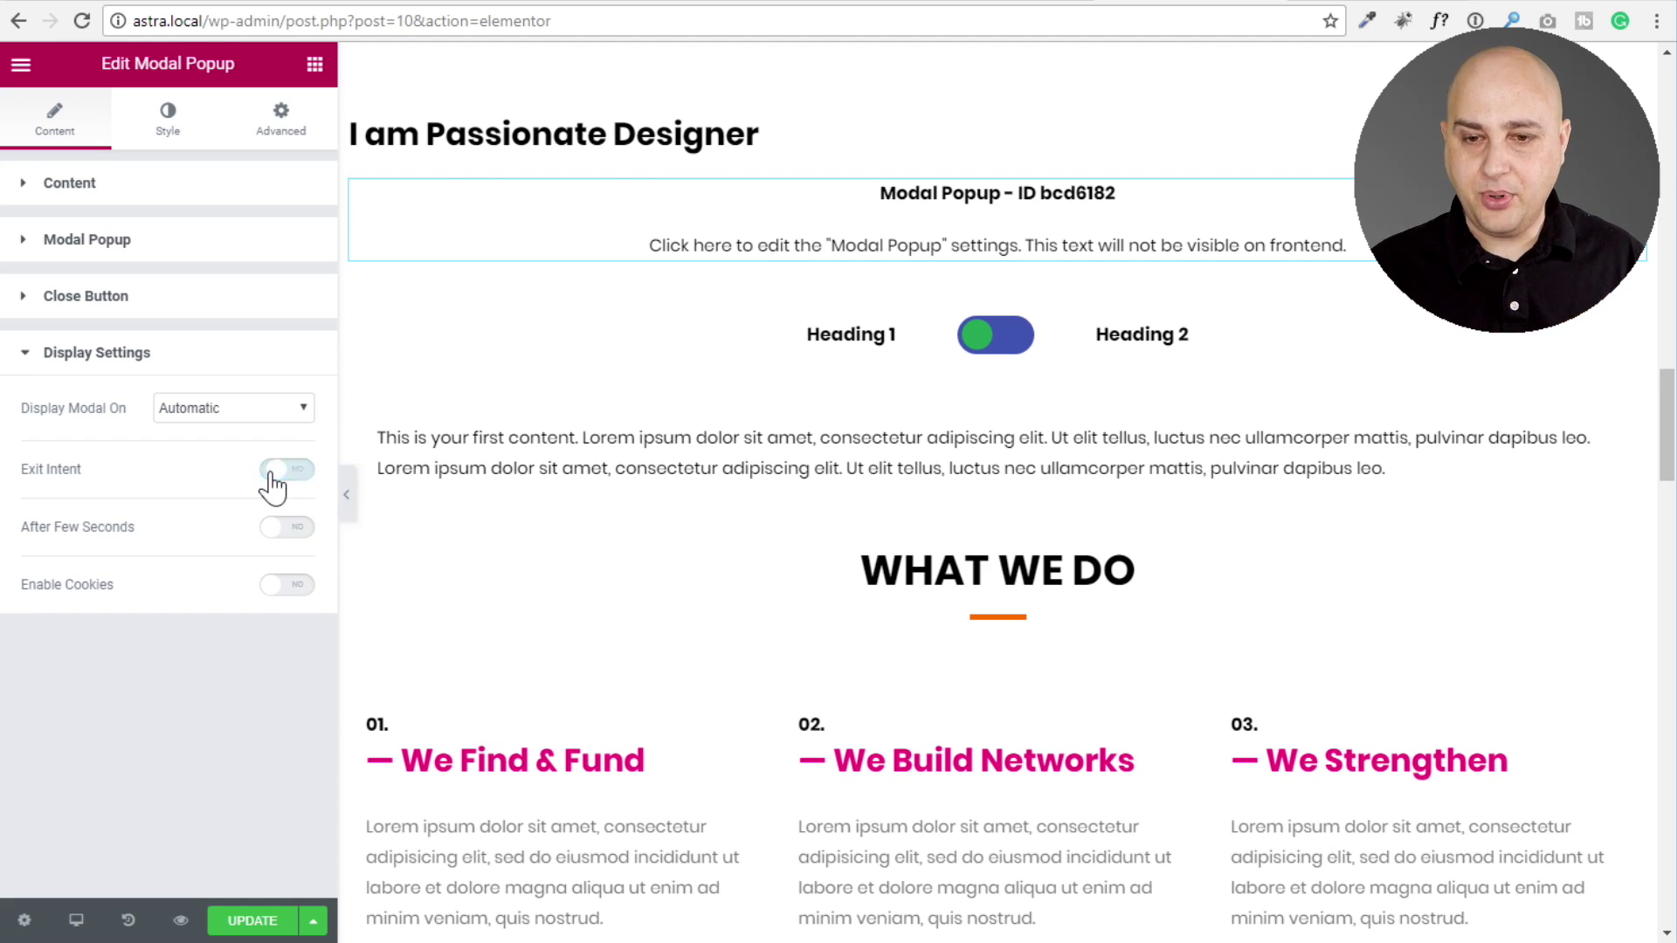
pyautogui.click(265, 414)
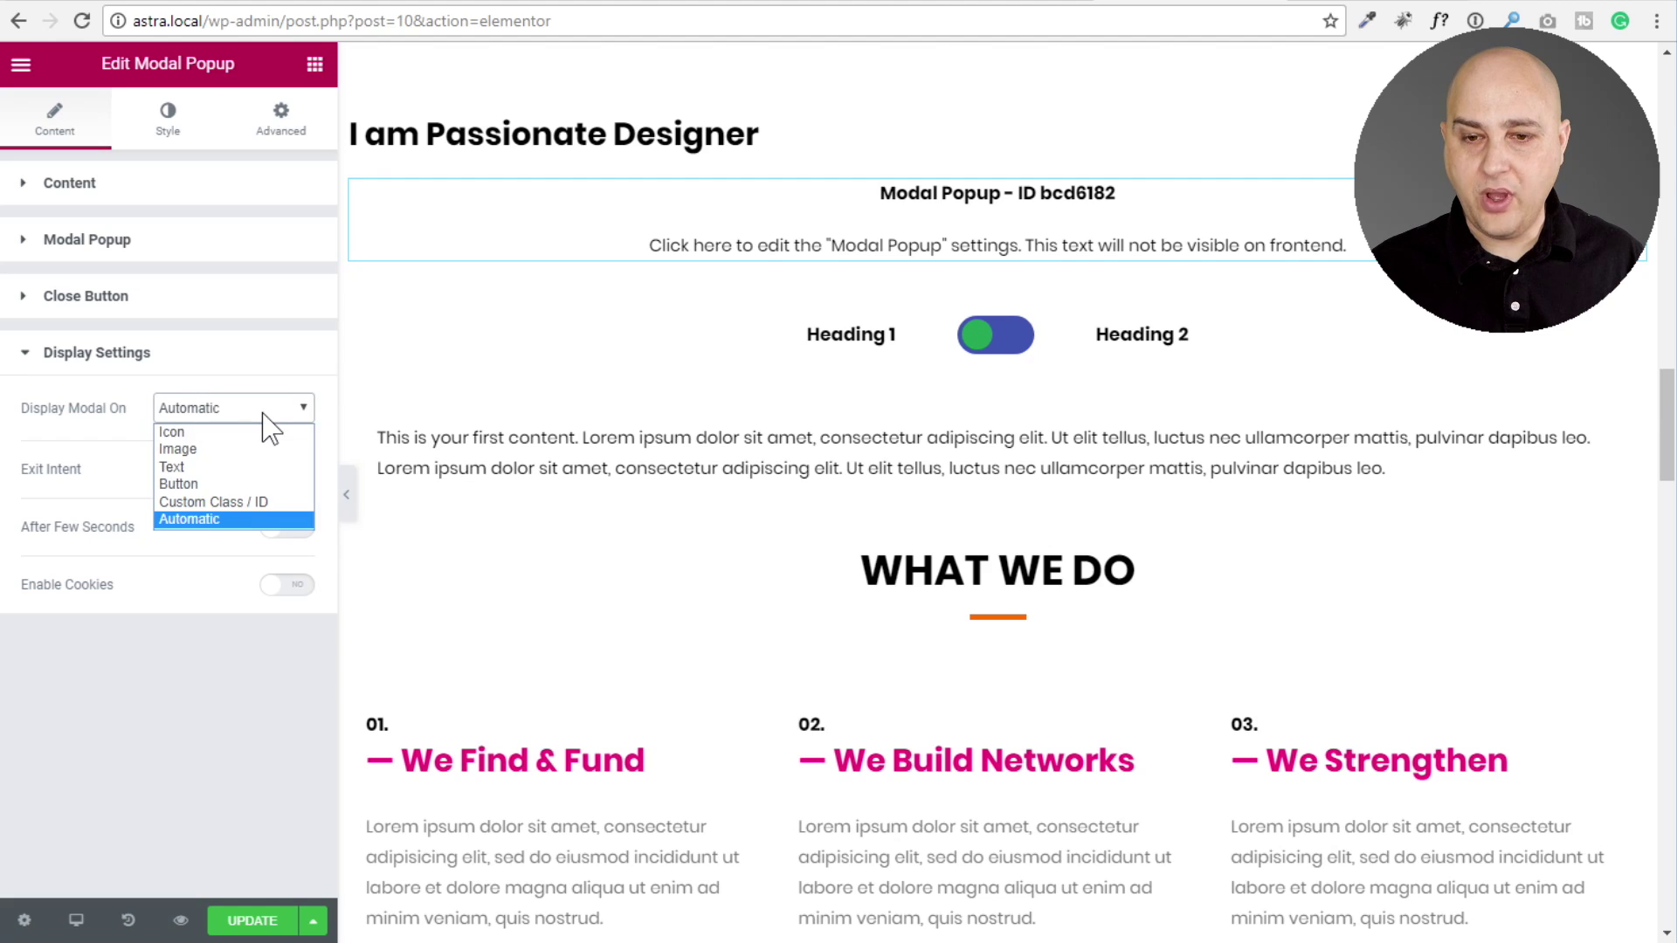
pyautogui.click(242, 482)
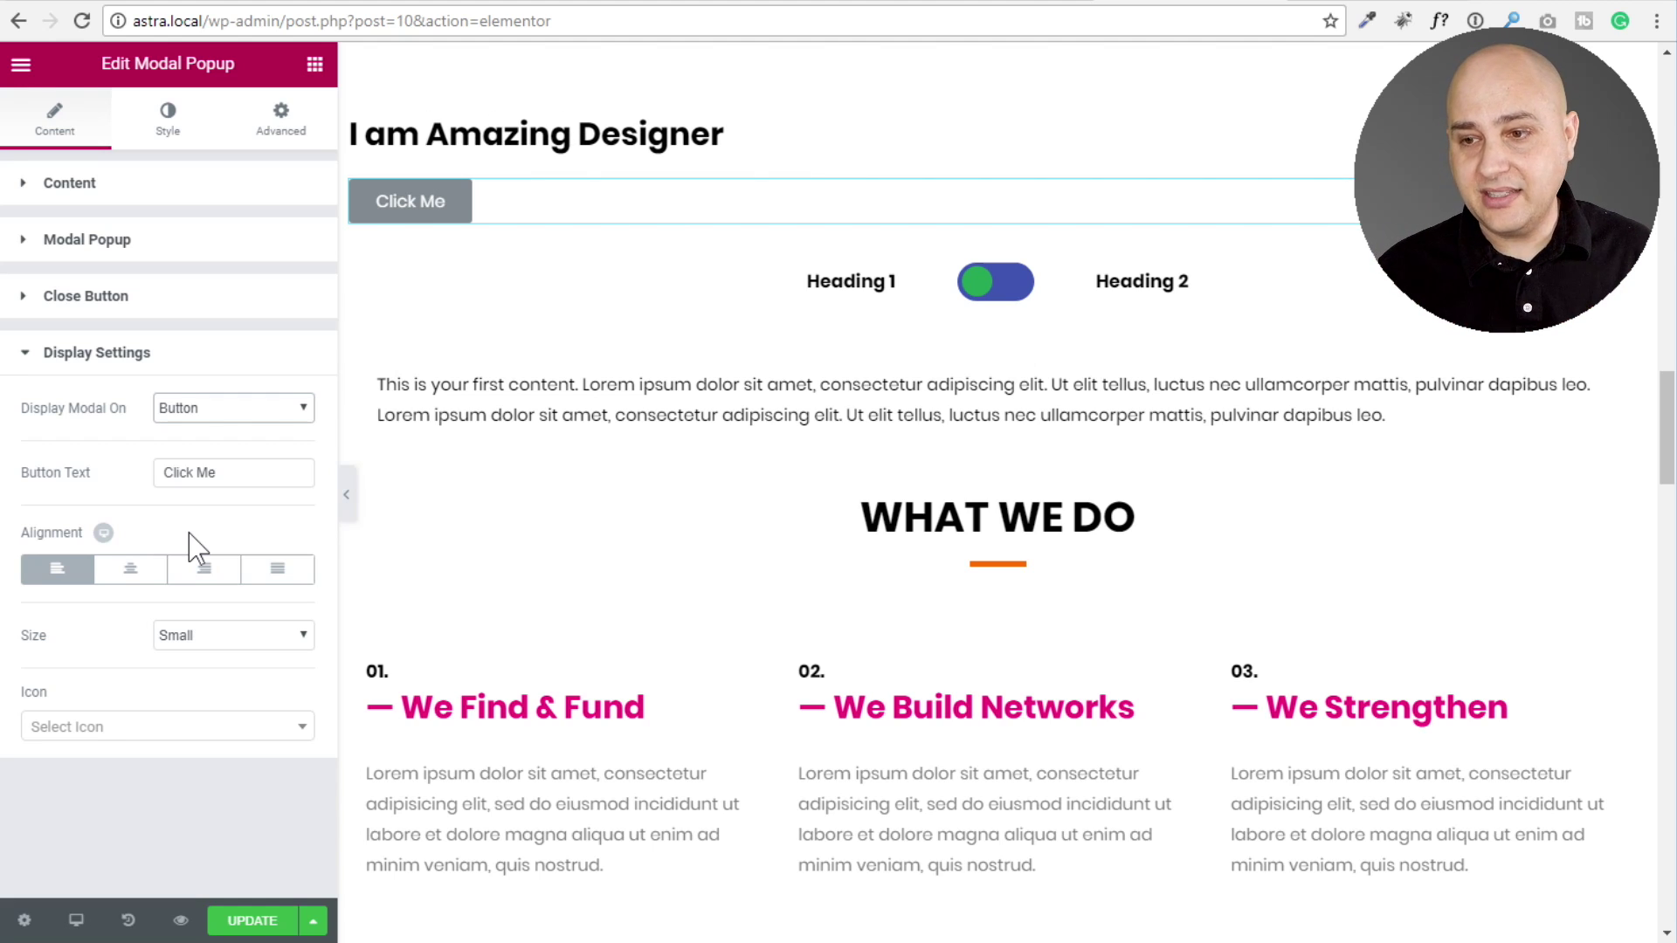
# Select the Content Toggle widget on the page to edit its settings.
pyautogui.click(759, 379)
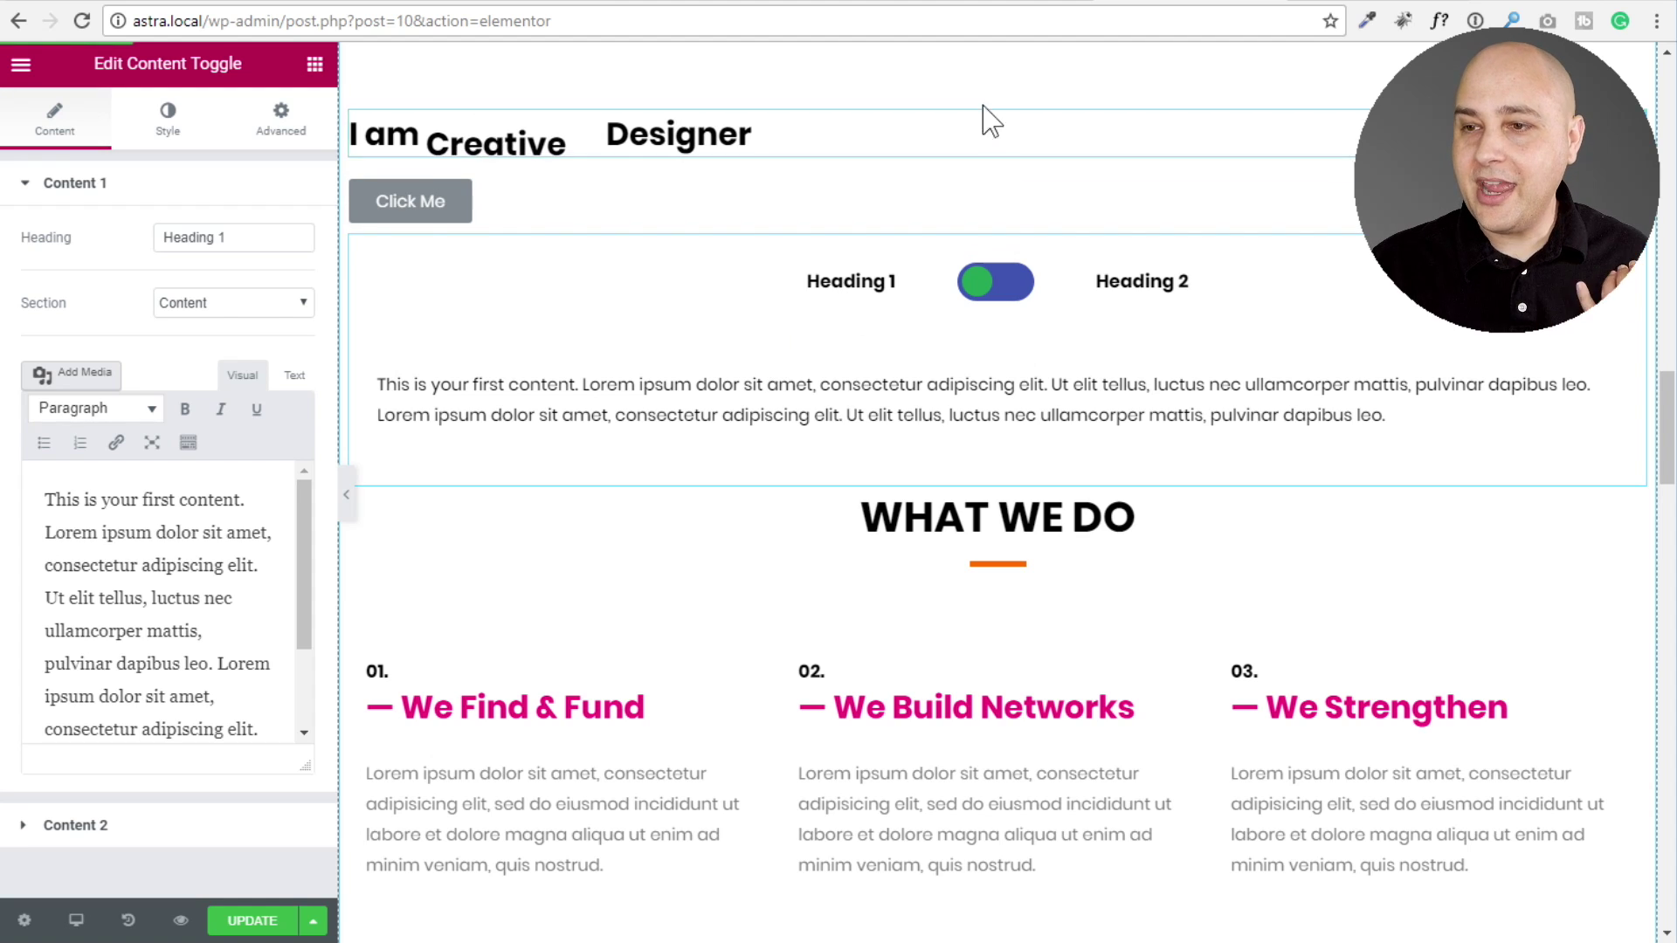
# On the uaelementor.com pricing page, flip the plan switch between Ultimate Addons and Agency Bundle, ending on Agency Bundle.
pyautogui.click(992, 1)
pyautogui.scroll(6, 838, 410)
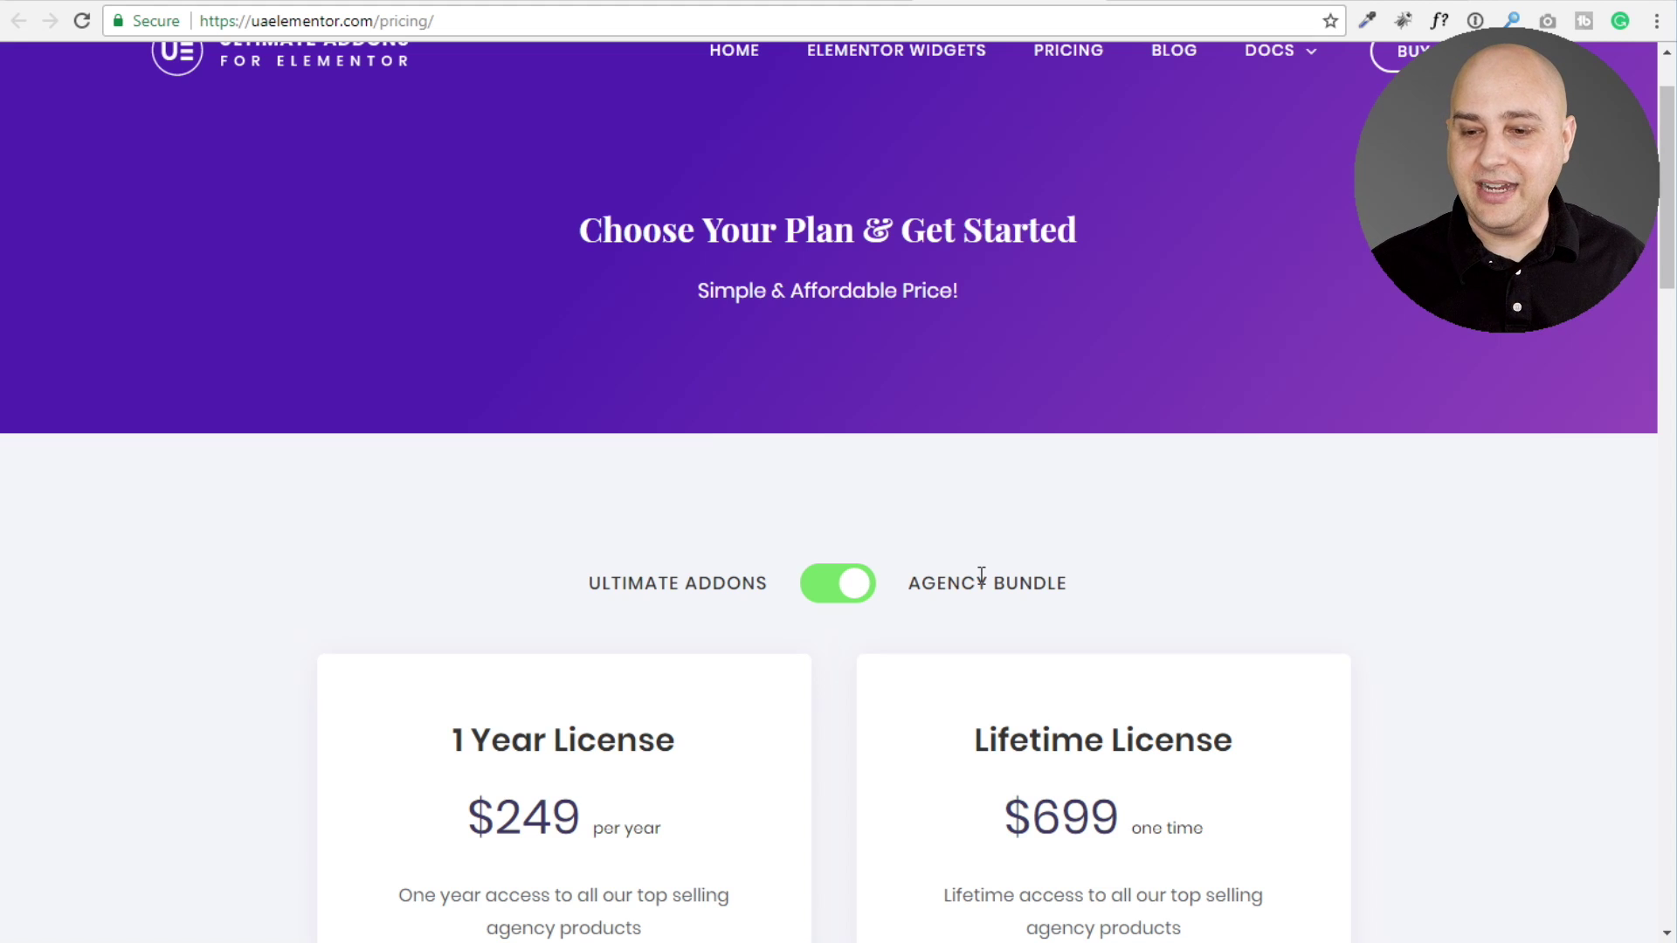
pyautogui.scroll(-3, 982, 576)
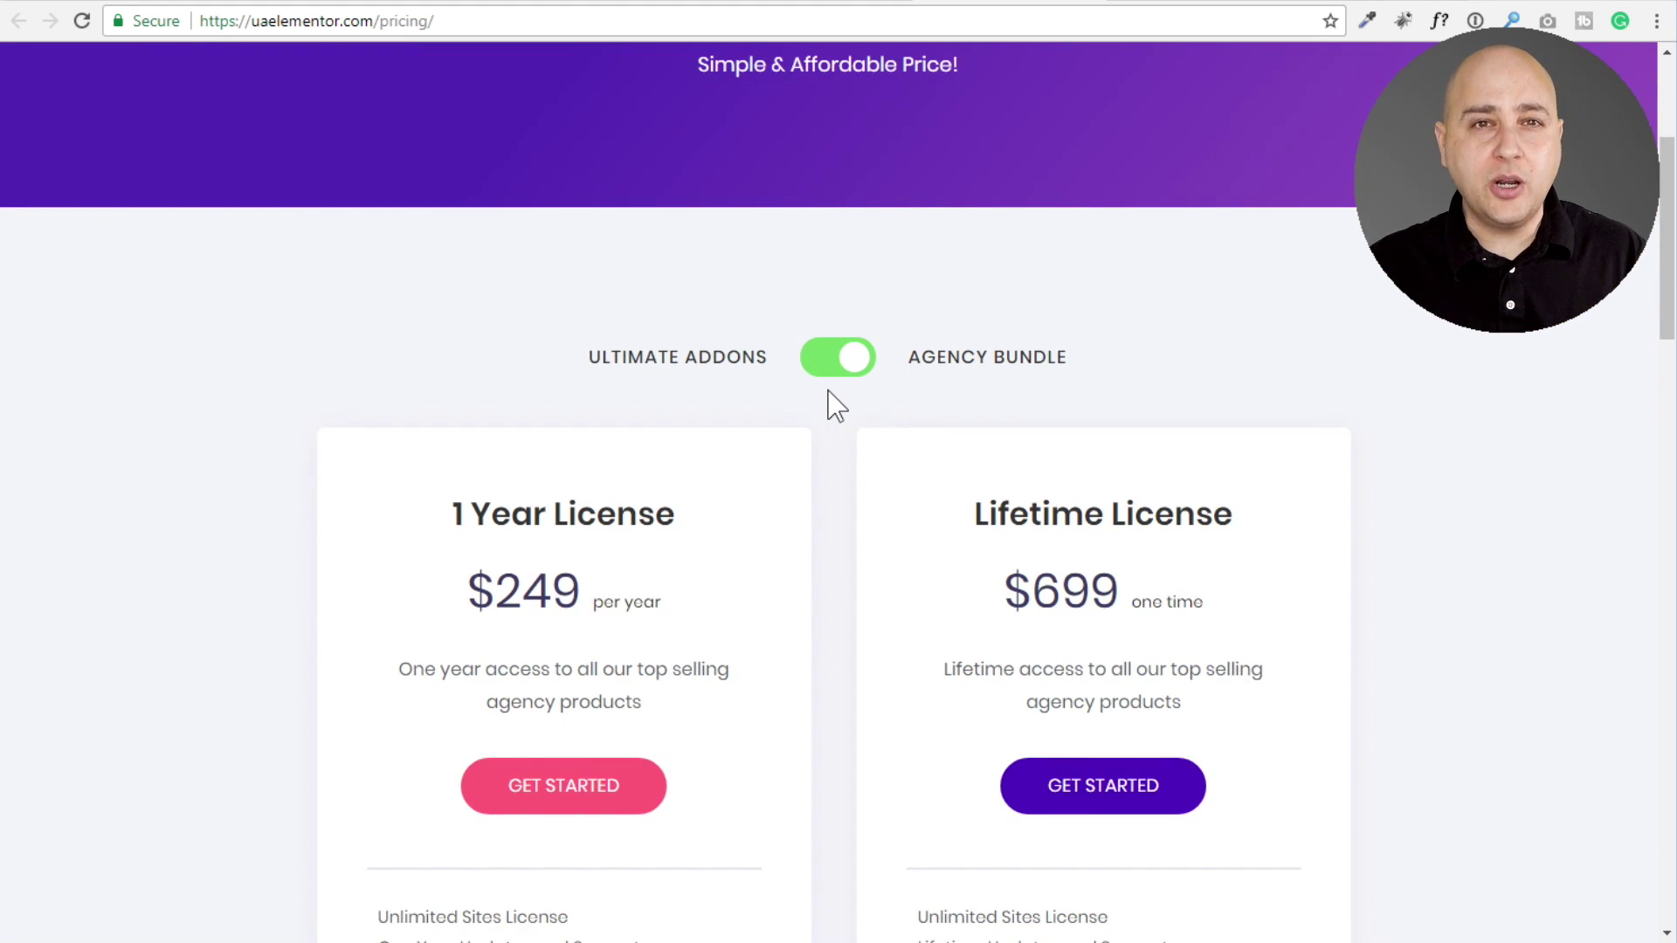
pyautogui.click(810, 359)
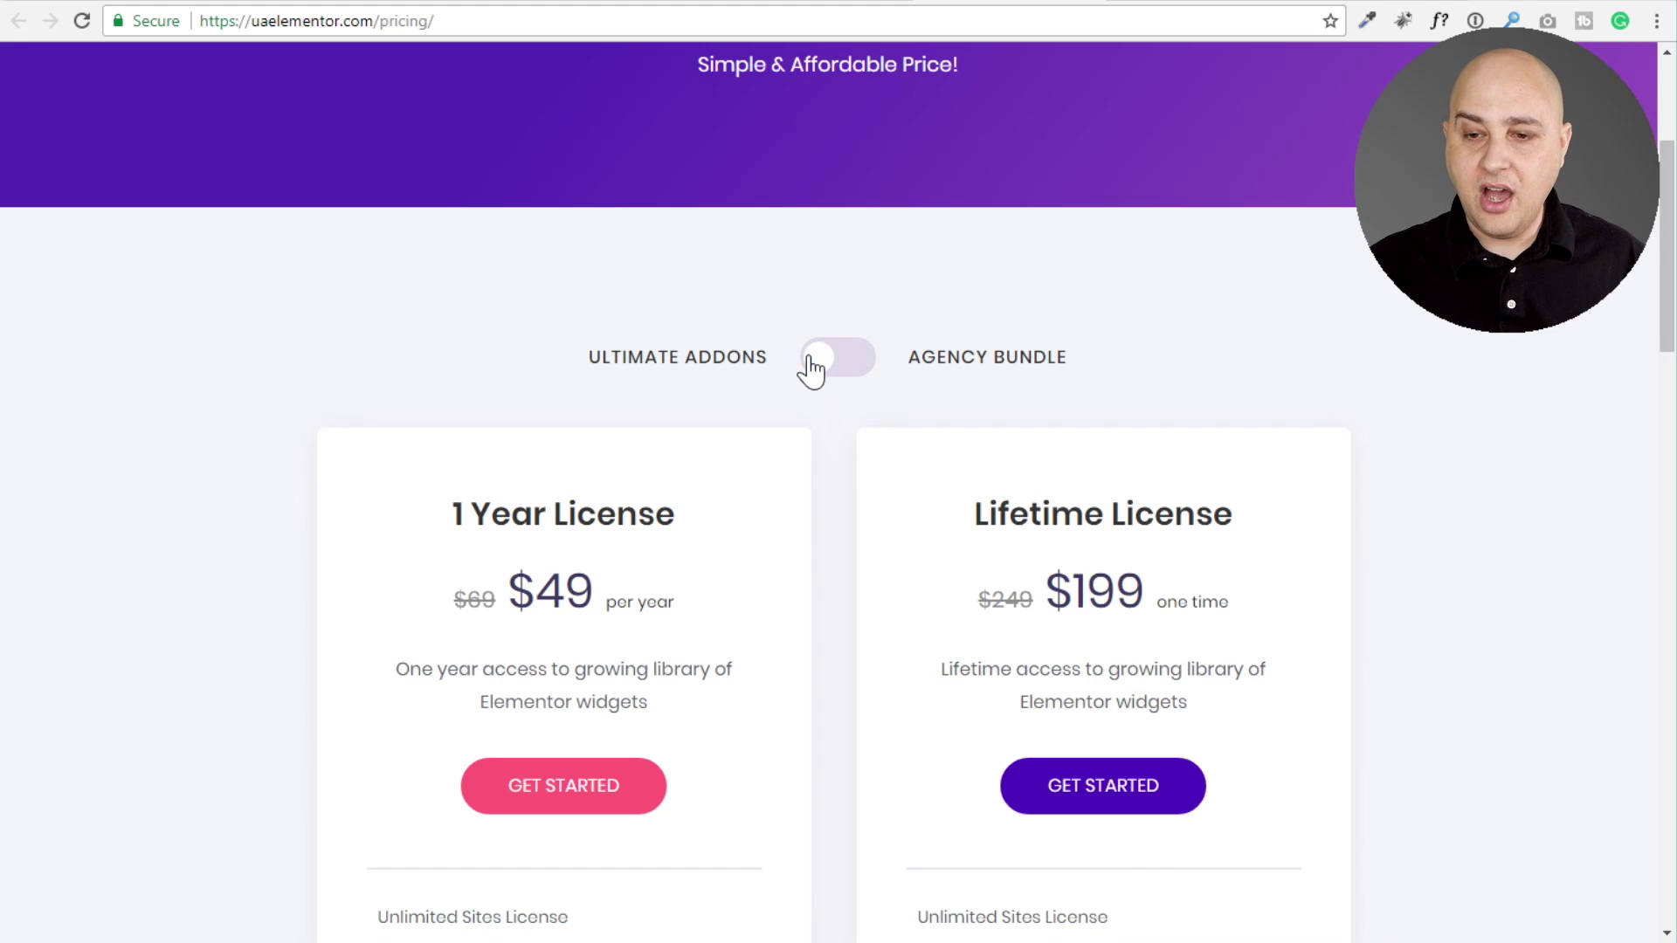
pyautogui.click(857, 367)
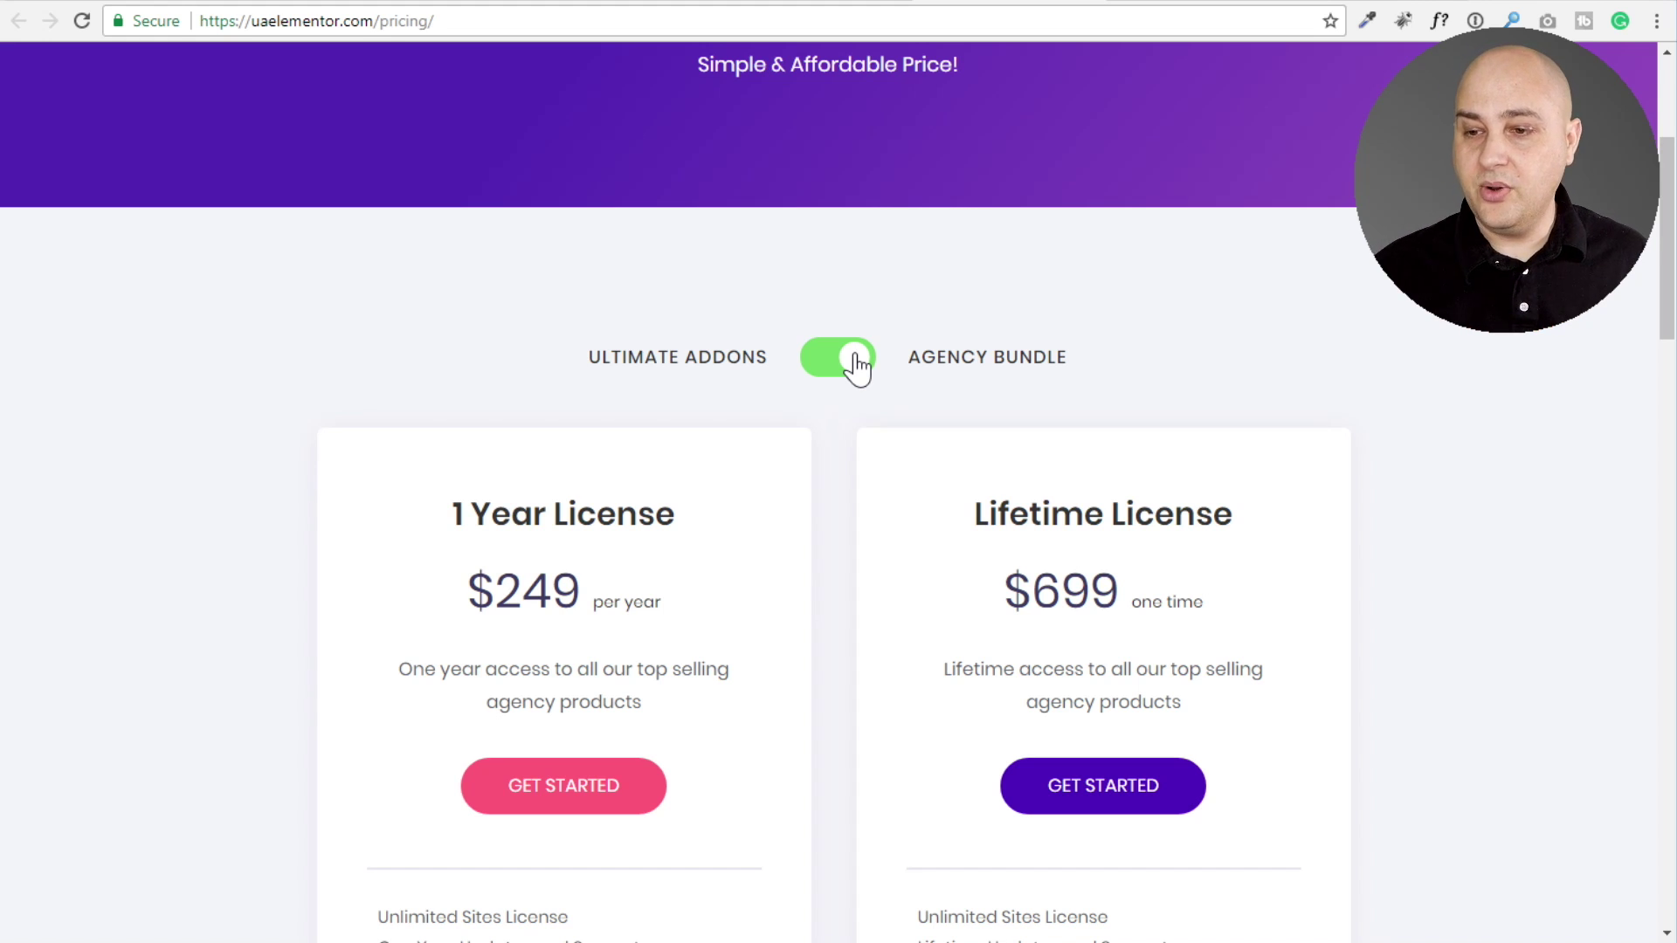
pyautogui.click(825, 371)
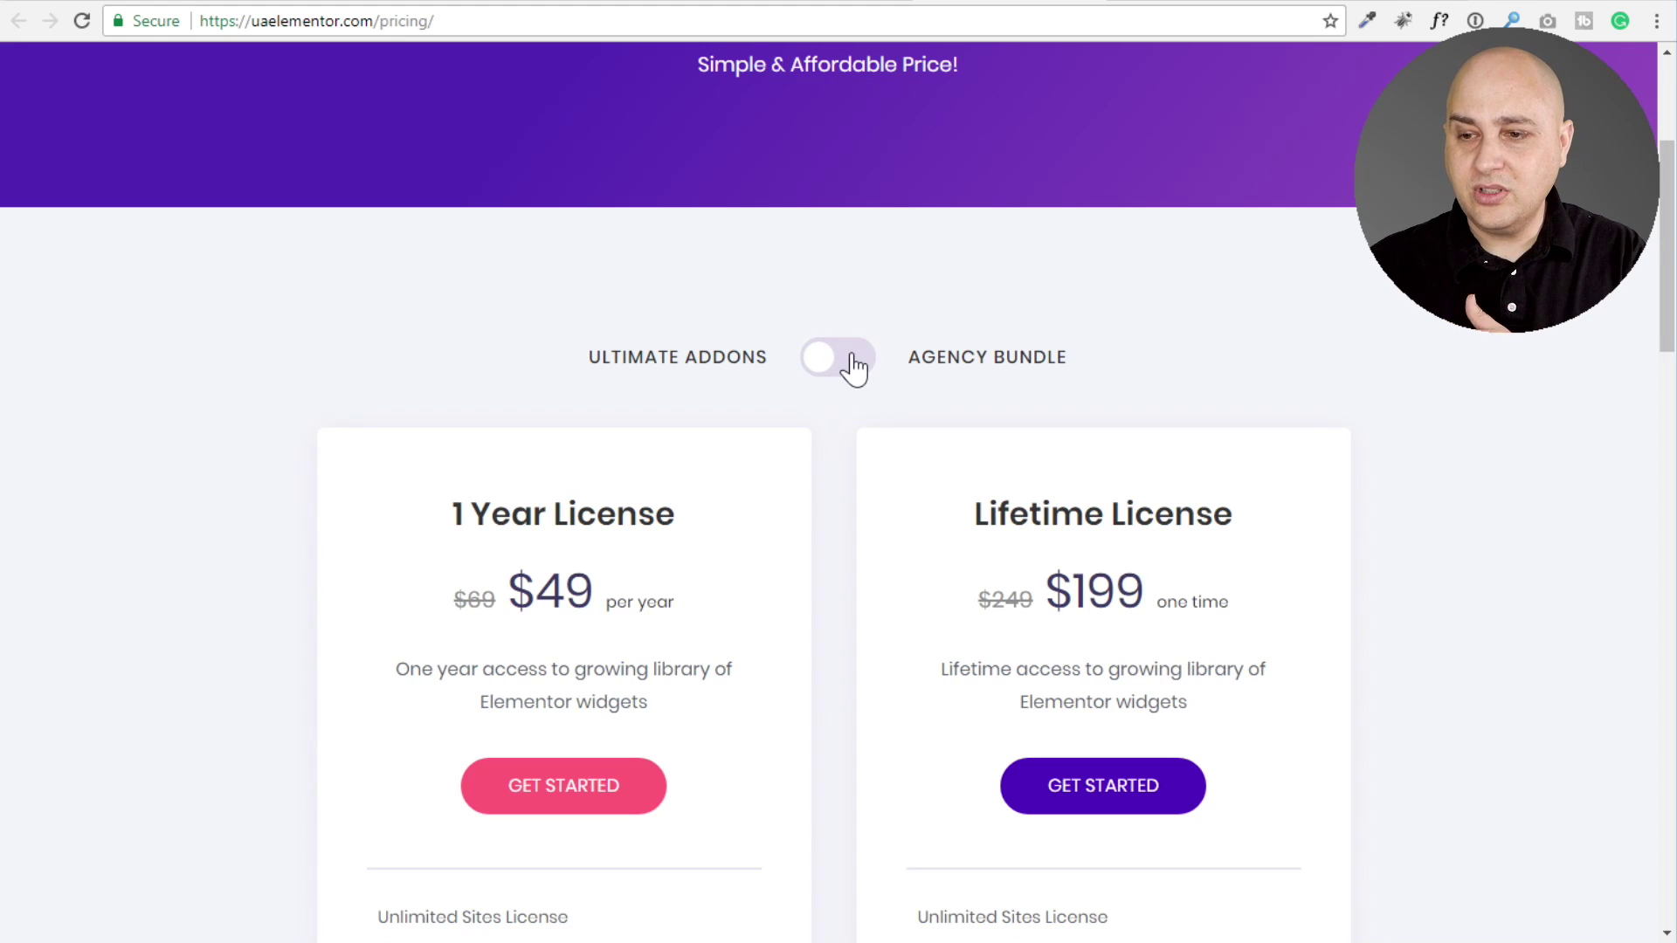
pyautogui.click(851, 367)
# Go from the Modal Popup examples to the Content Toggle widget page on uaelementor.com.
pyautogui.click(812, 2)
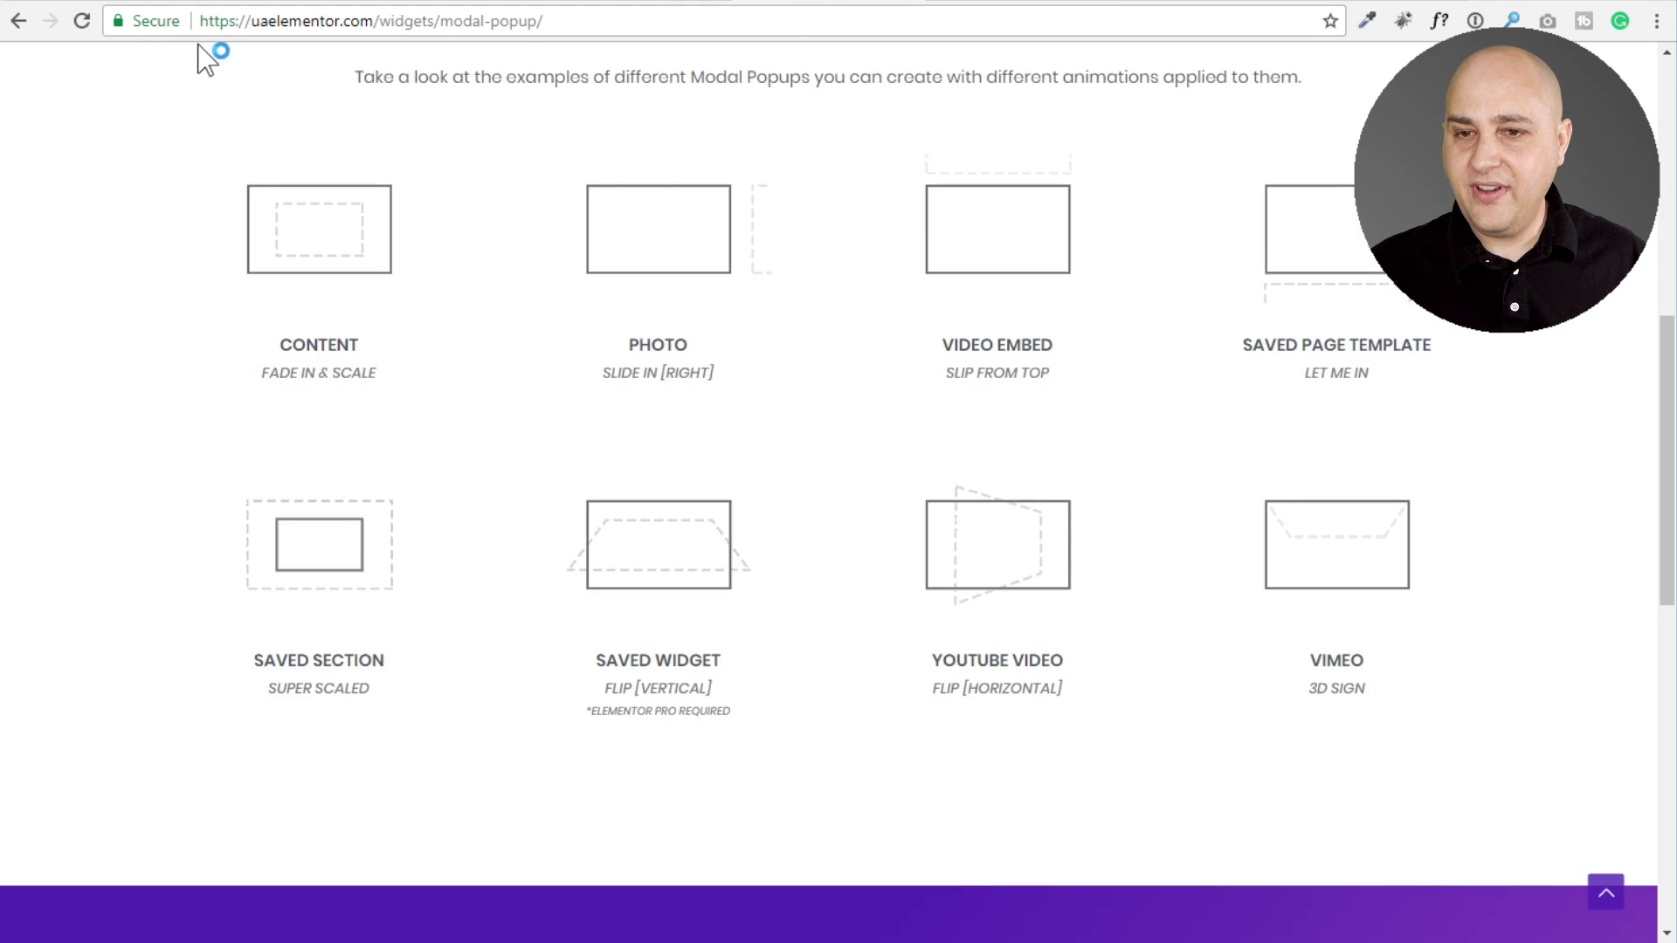
pyautogui.click(19, 20)
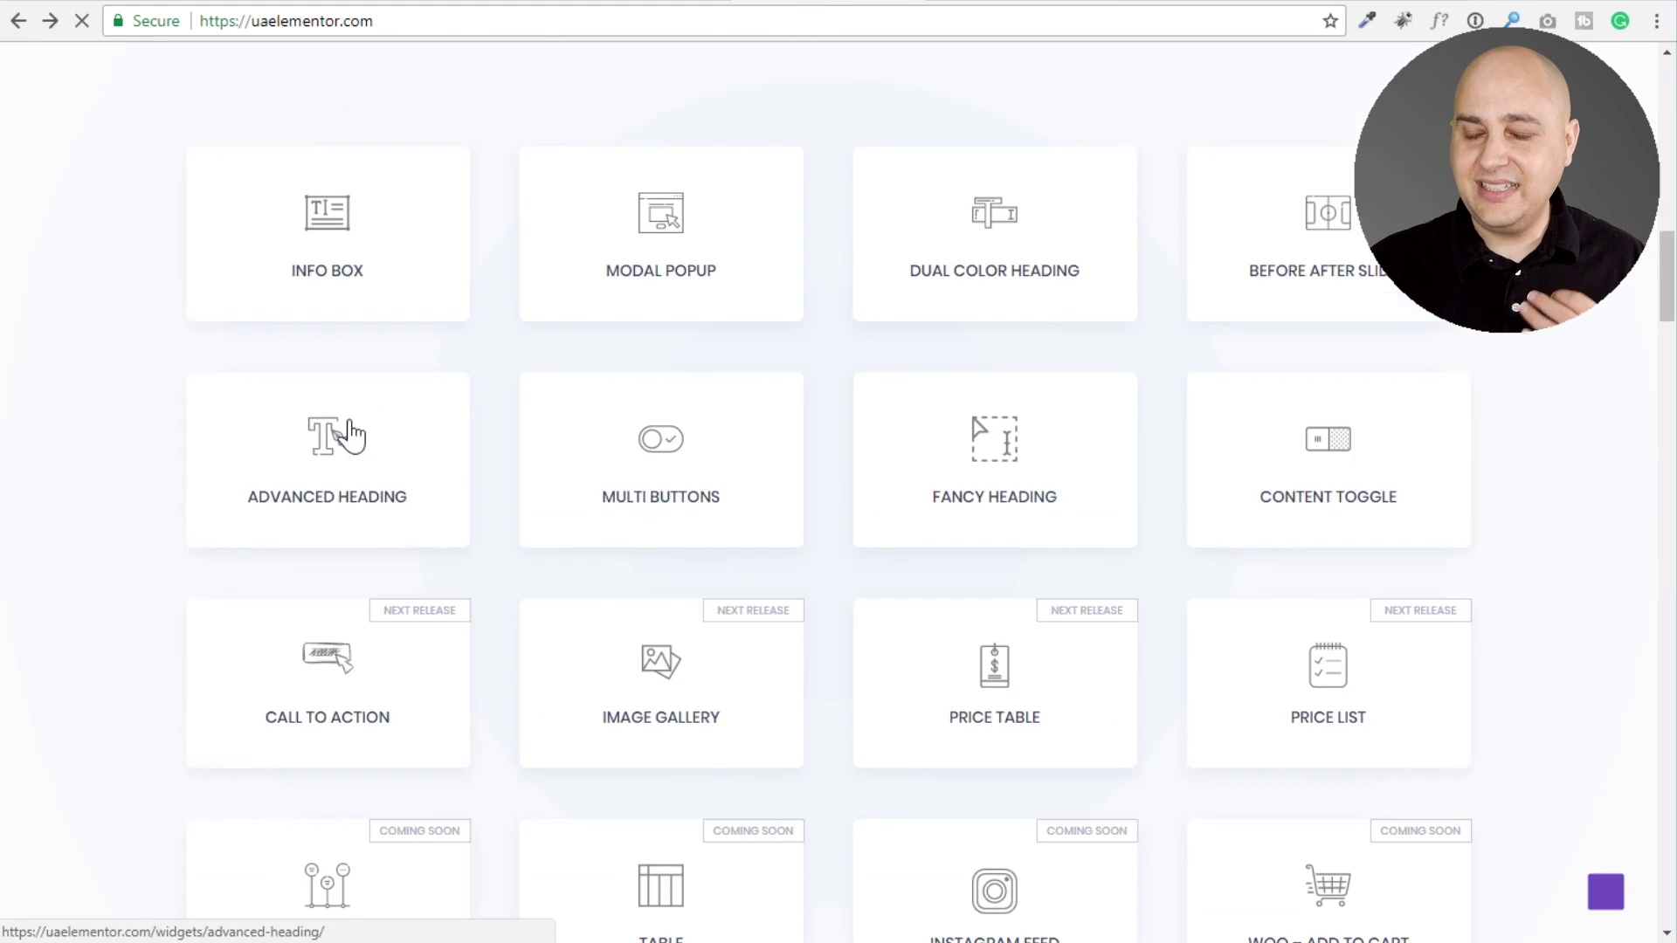
pyautogui.click(1258, 494)
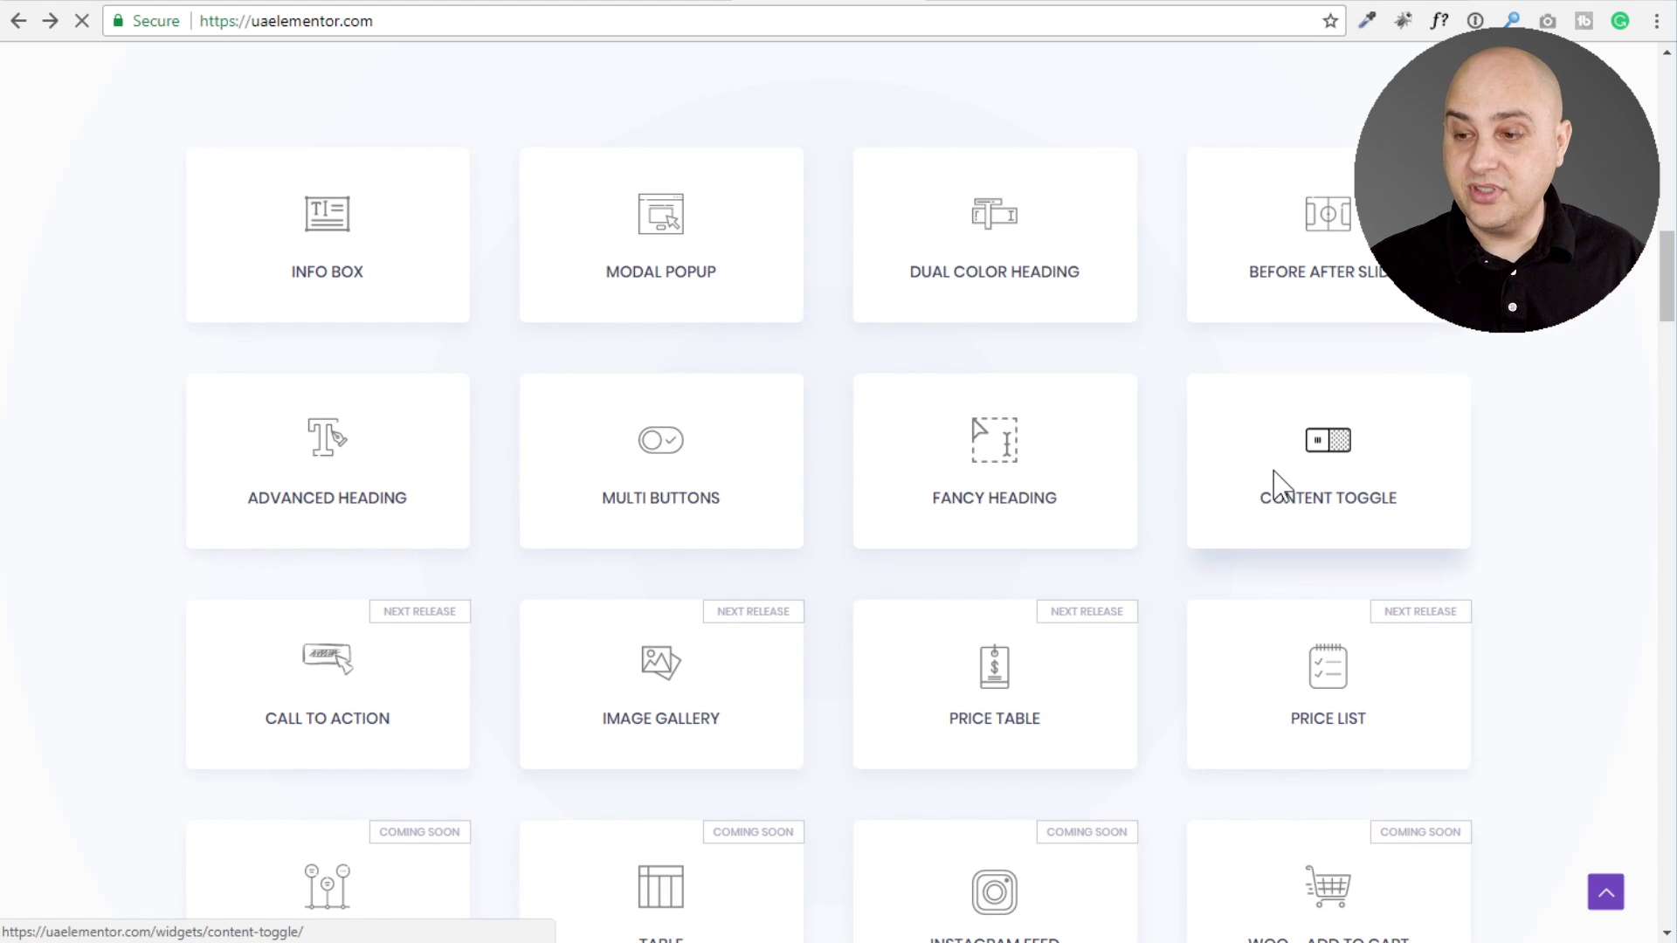
pyautogui.scroll(-8, 692, 437)
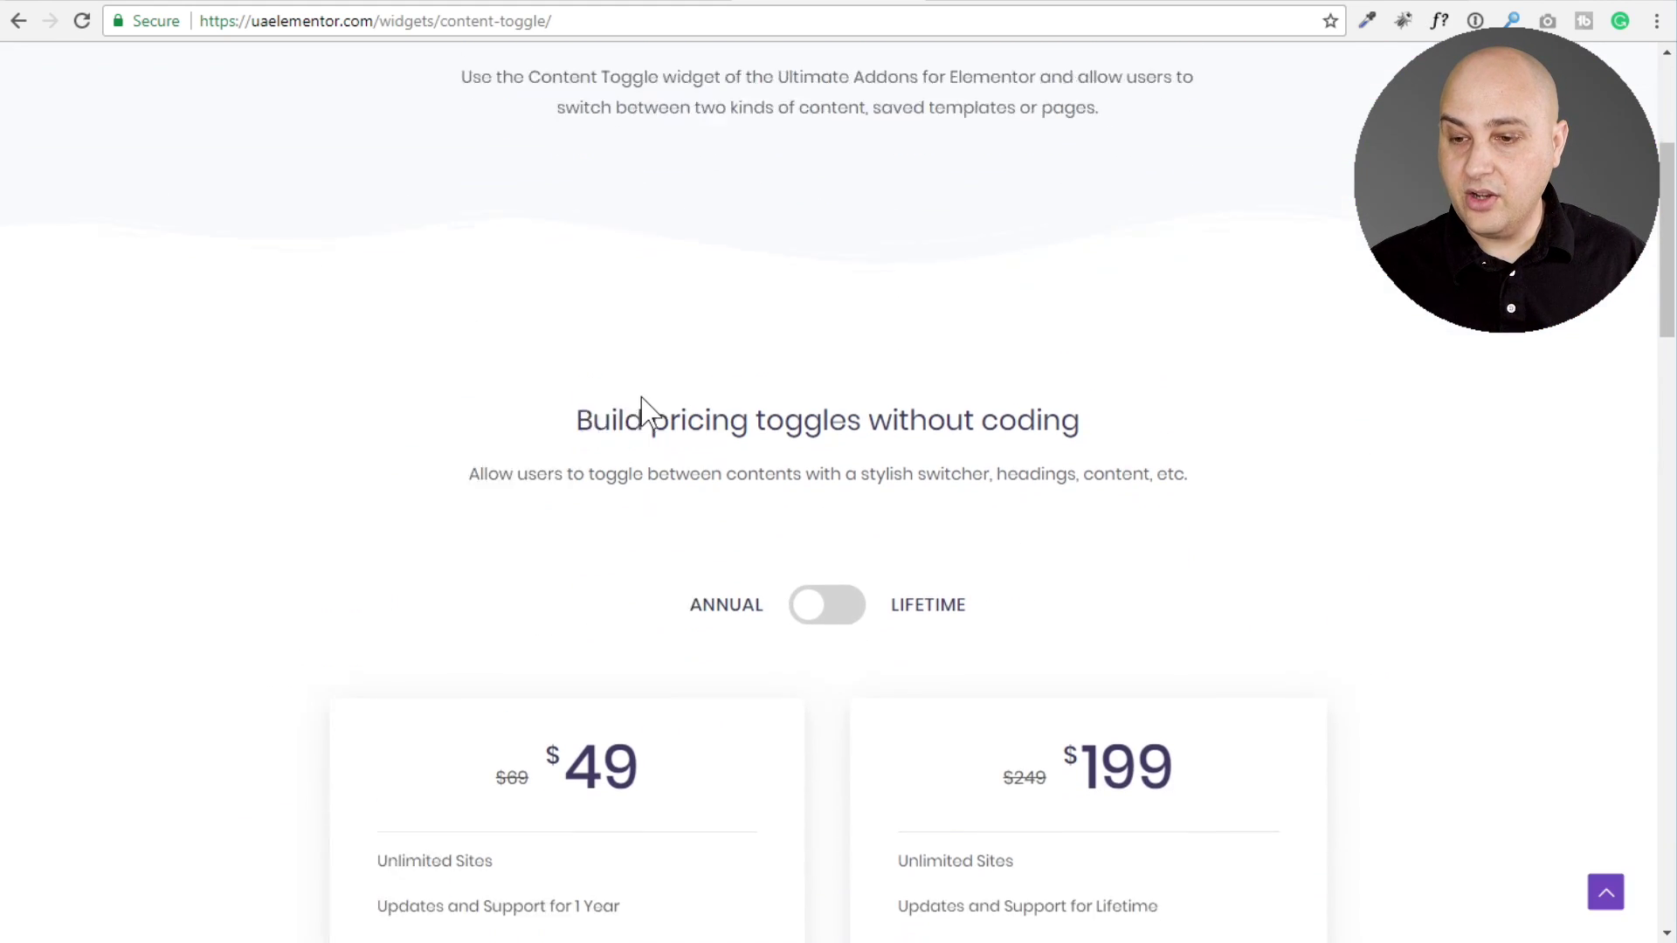
pyautogui.scroll(-1, 657, 405)
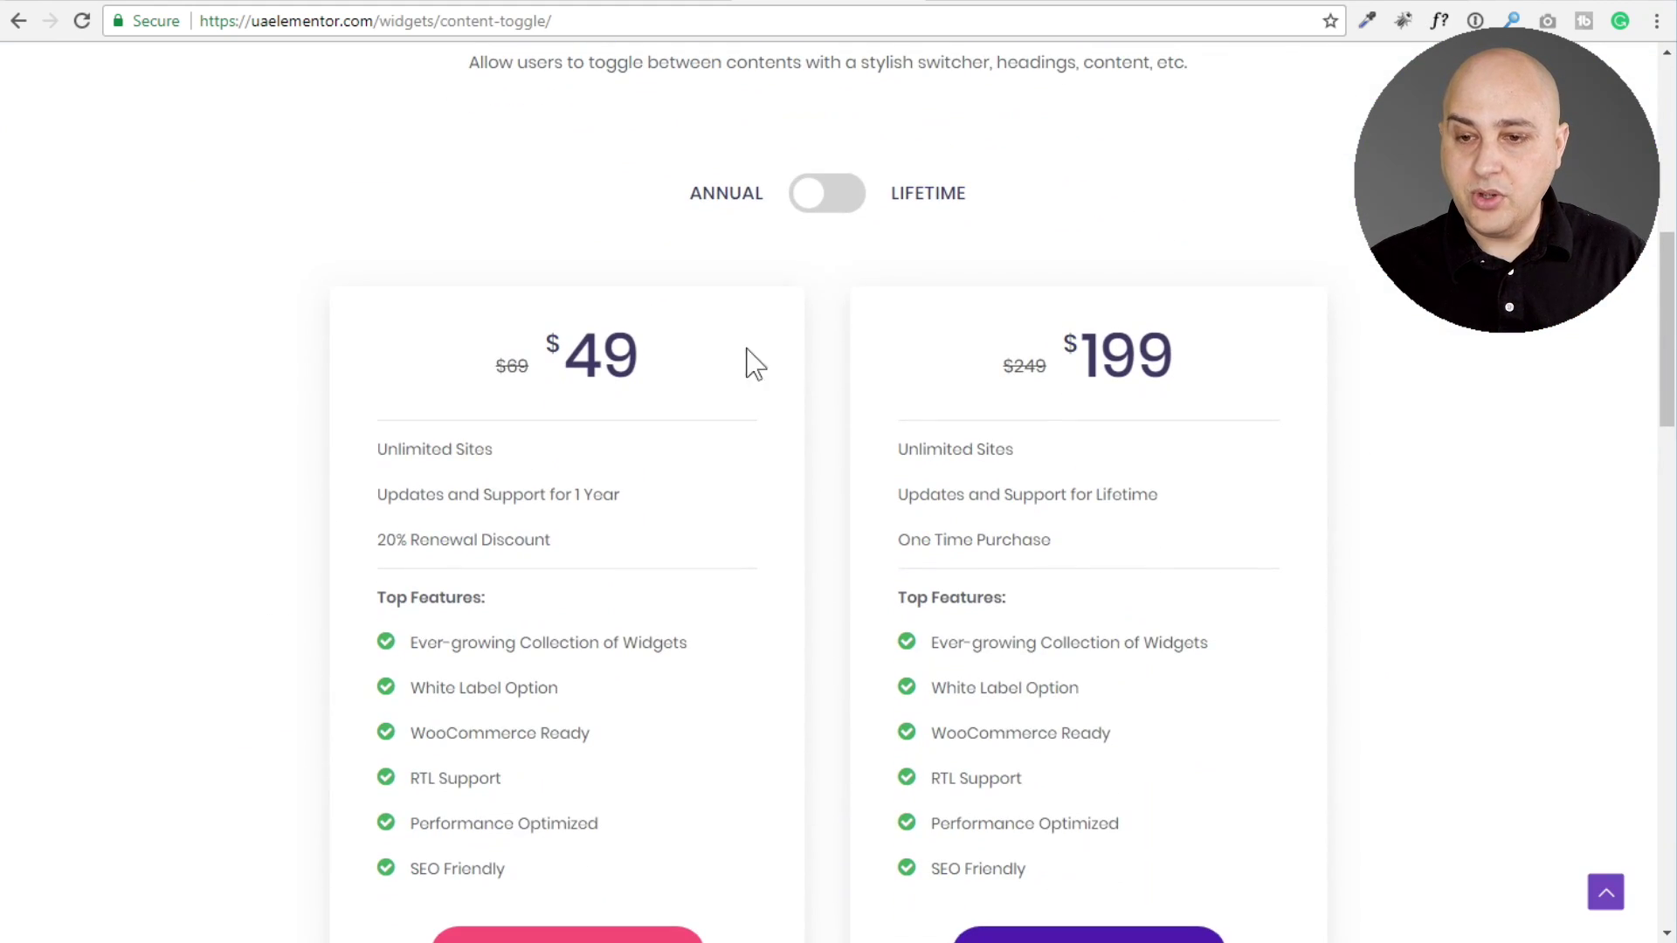
# Flip the demo's Annual/Lifetime pricing toggle back and forth, ending on Annual.
pyautogui.click(843, 208)
pyautogui.click(806, 199)
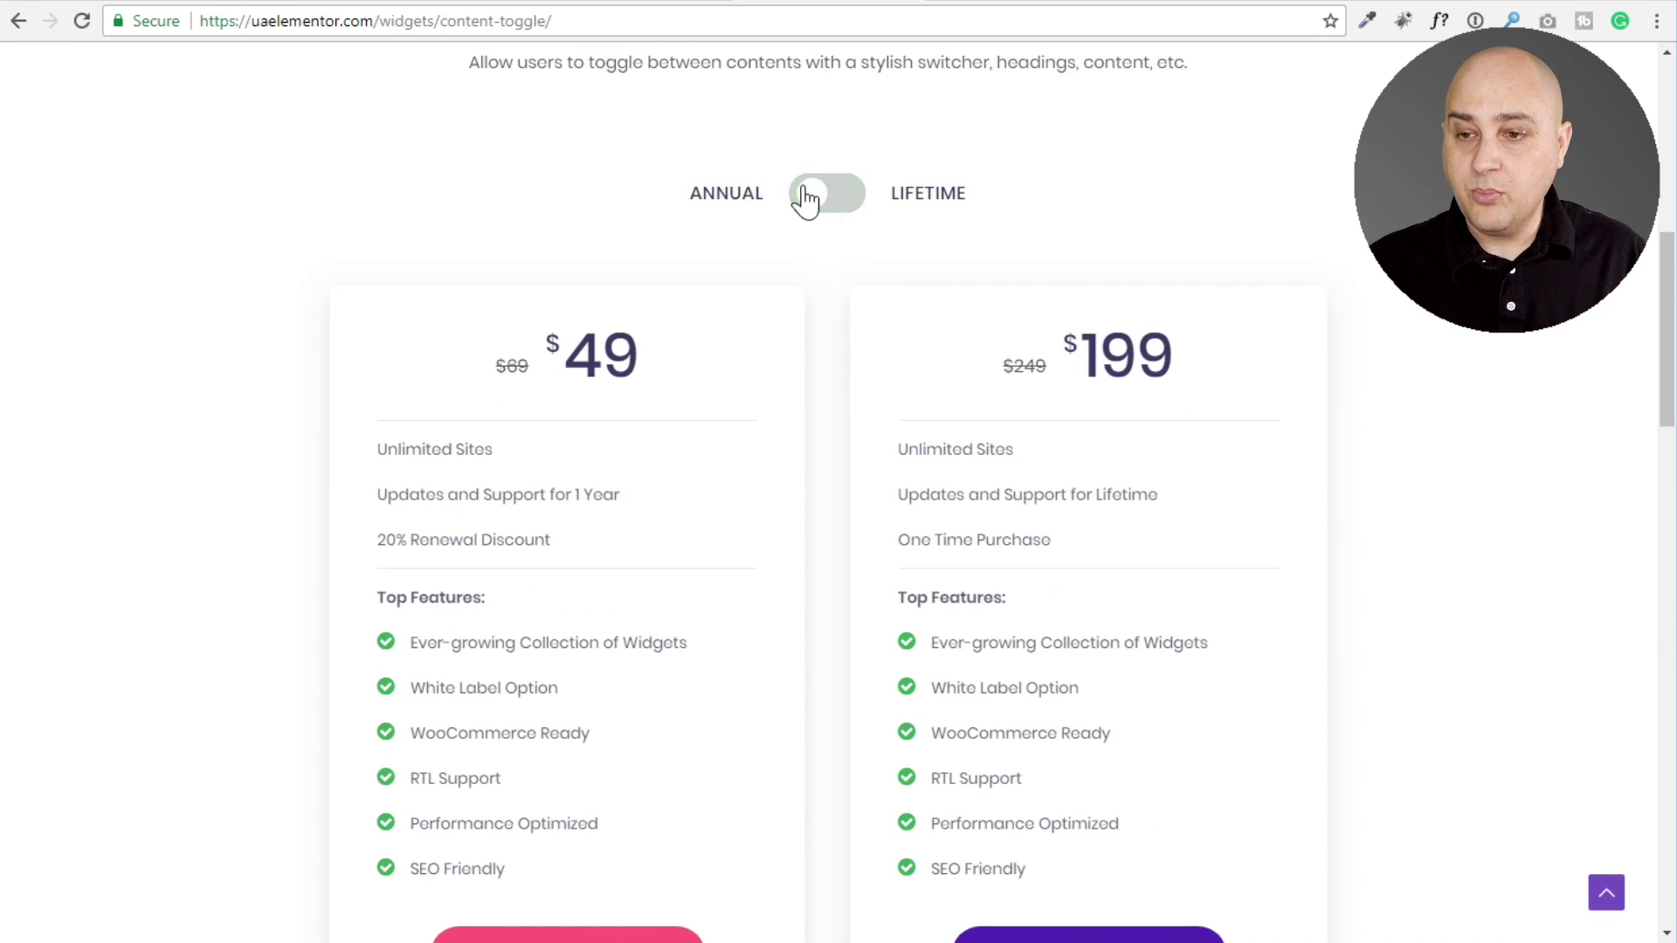
pyautogui.click(855, 201)
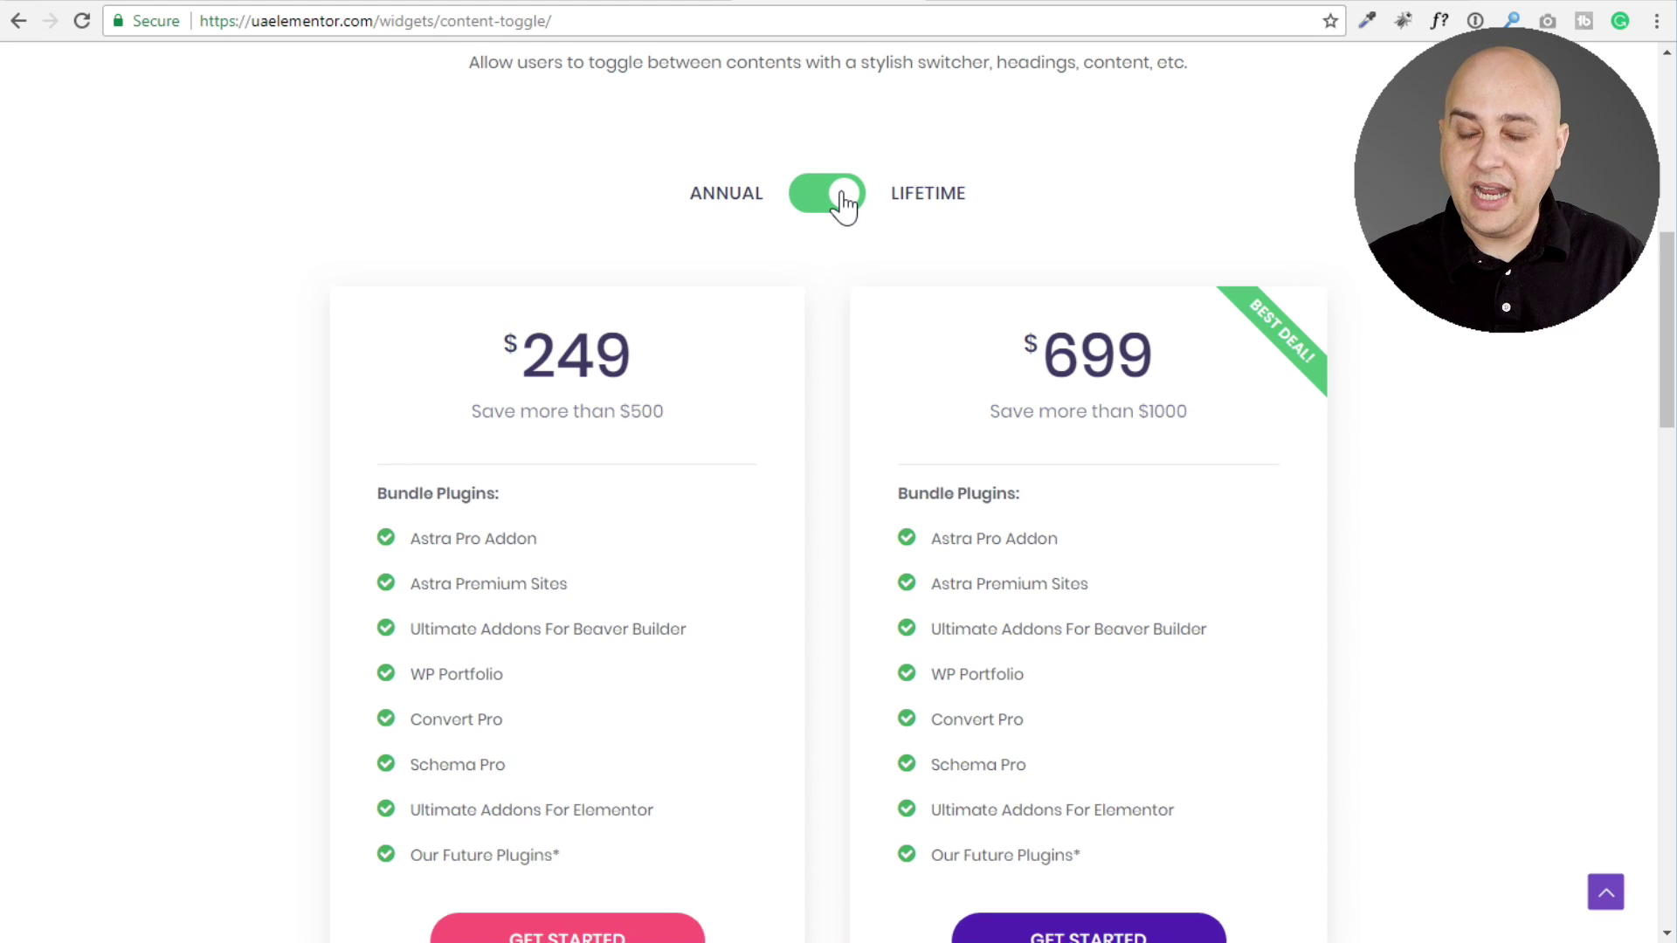
pyautogui.click(811, 194)
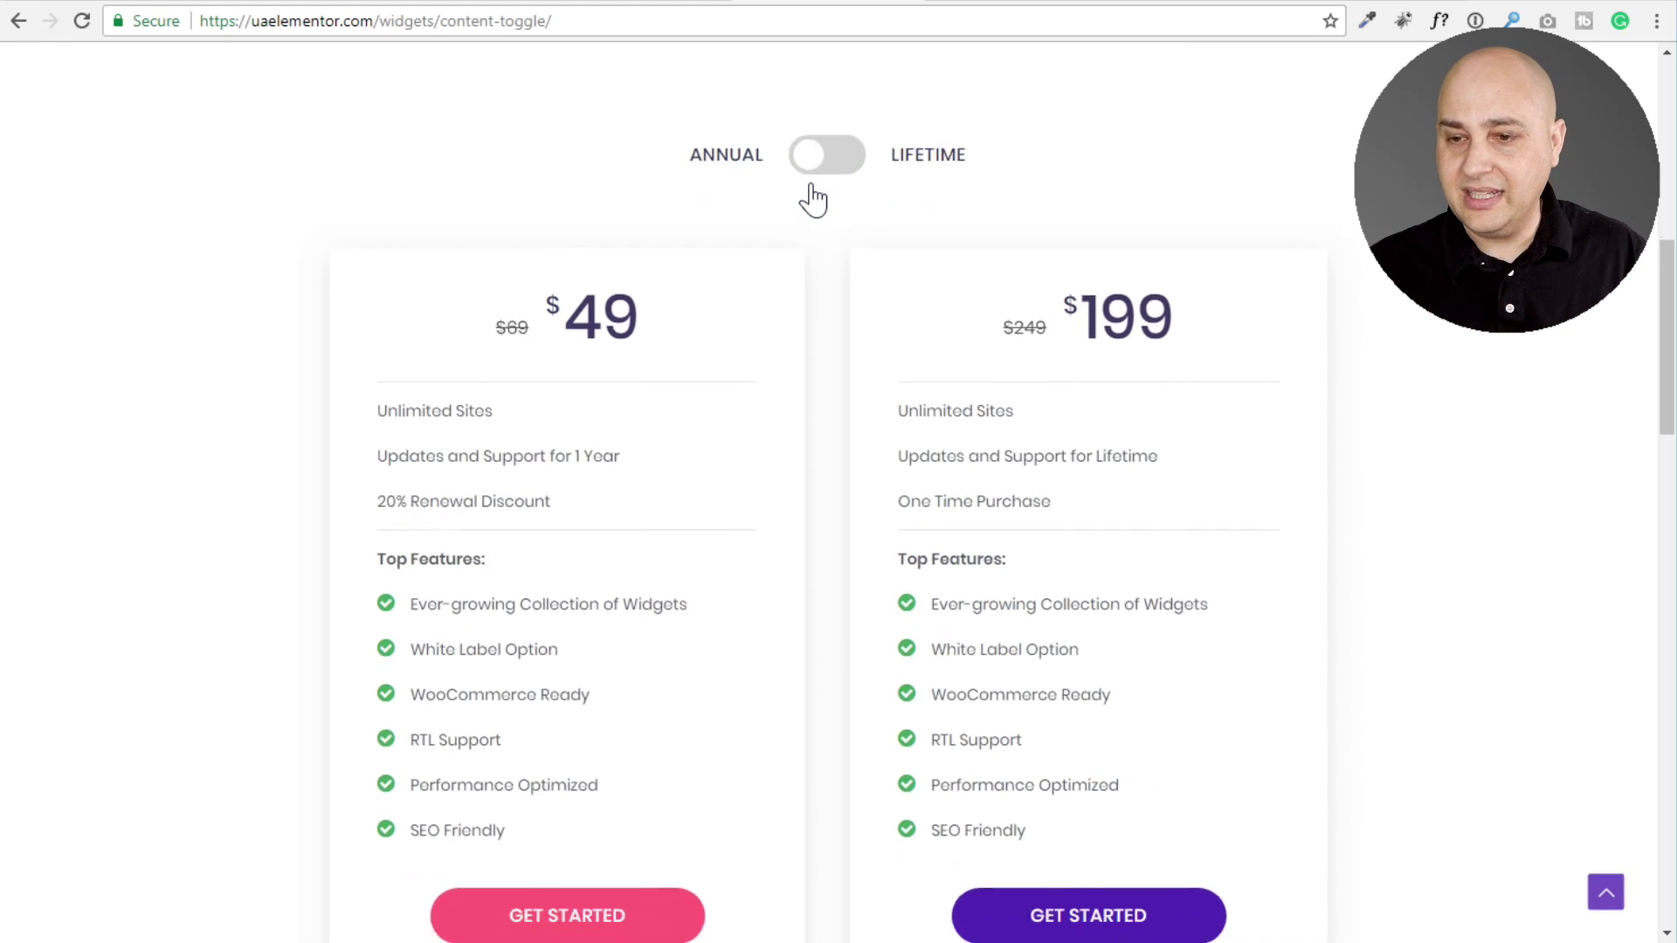
# Flip the Current/Upcoming Features toggle, ending on Upcoming Features.
pyautogui.scroll(-5, 805, 198)
pyautogui.scroll(-9, 817, 198)
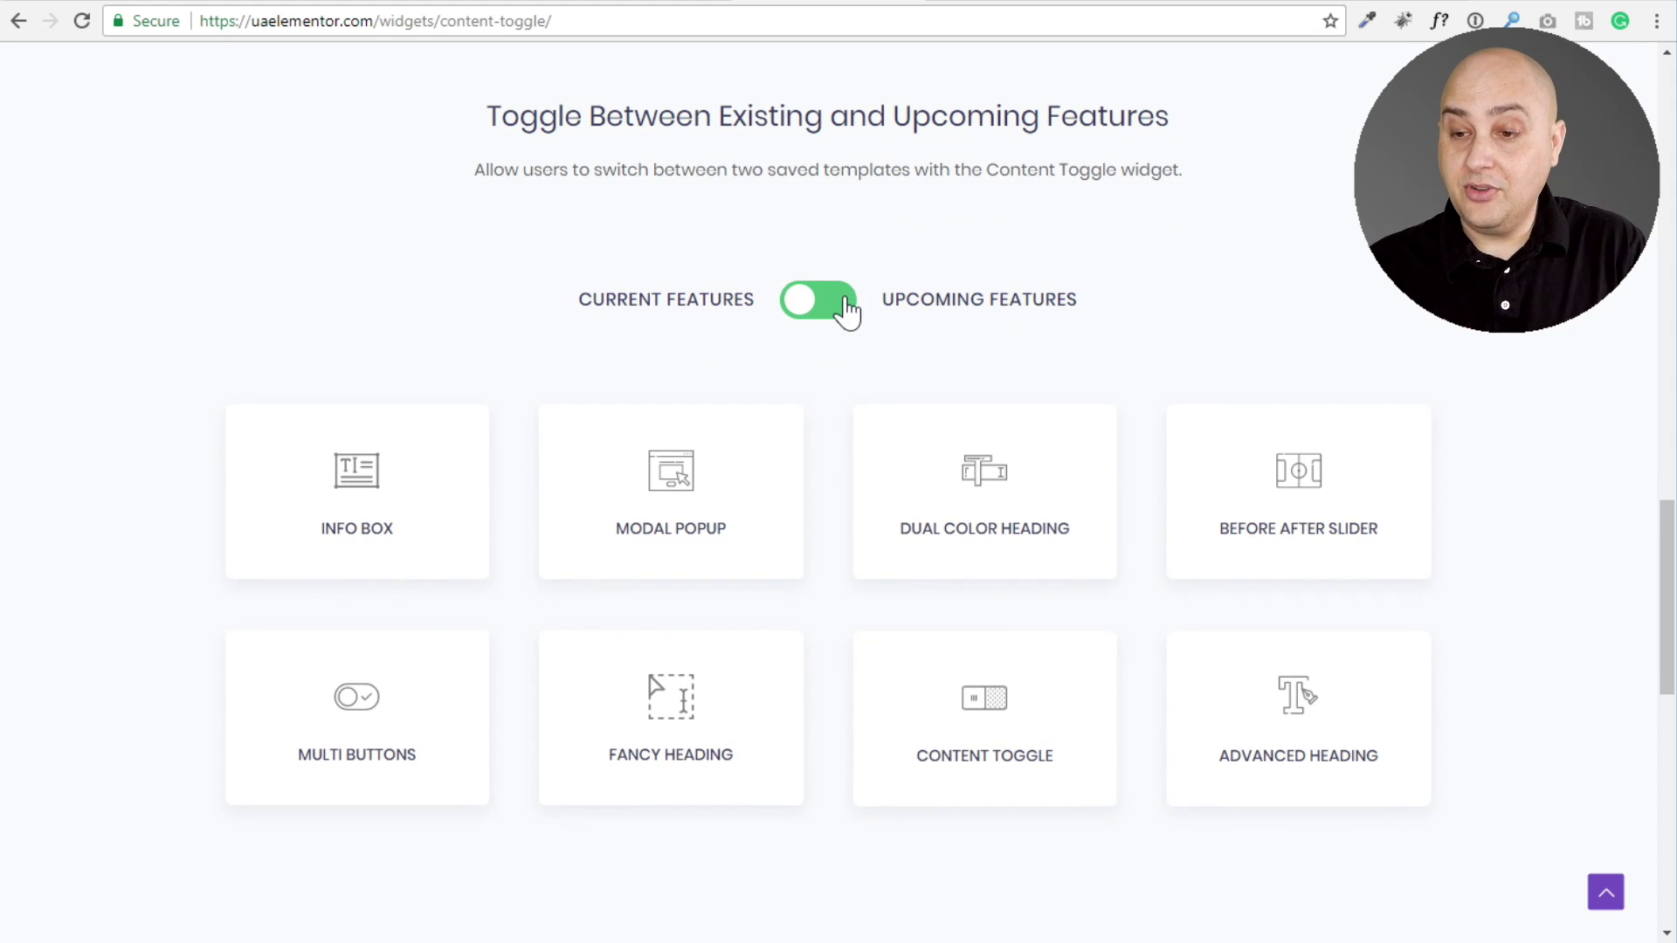
pyautogui.click(840, 306)
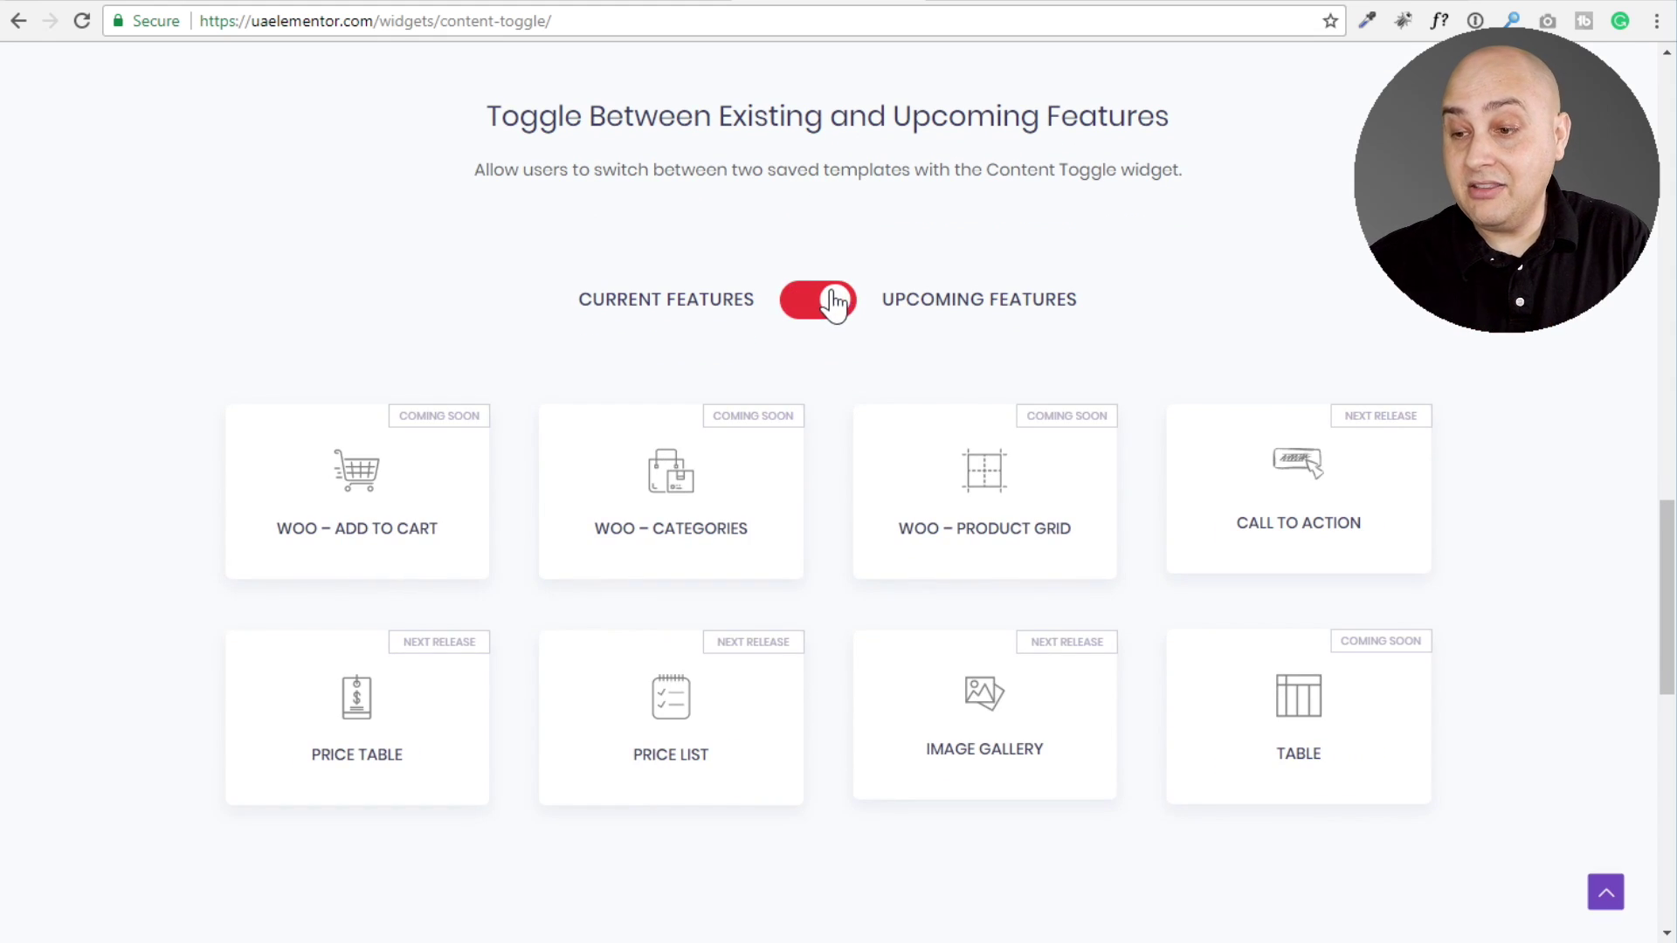
pyautogui.click(806, 297)
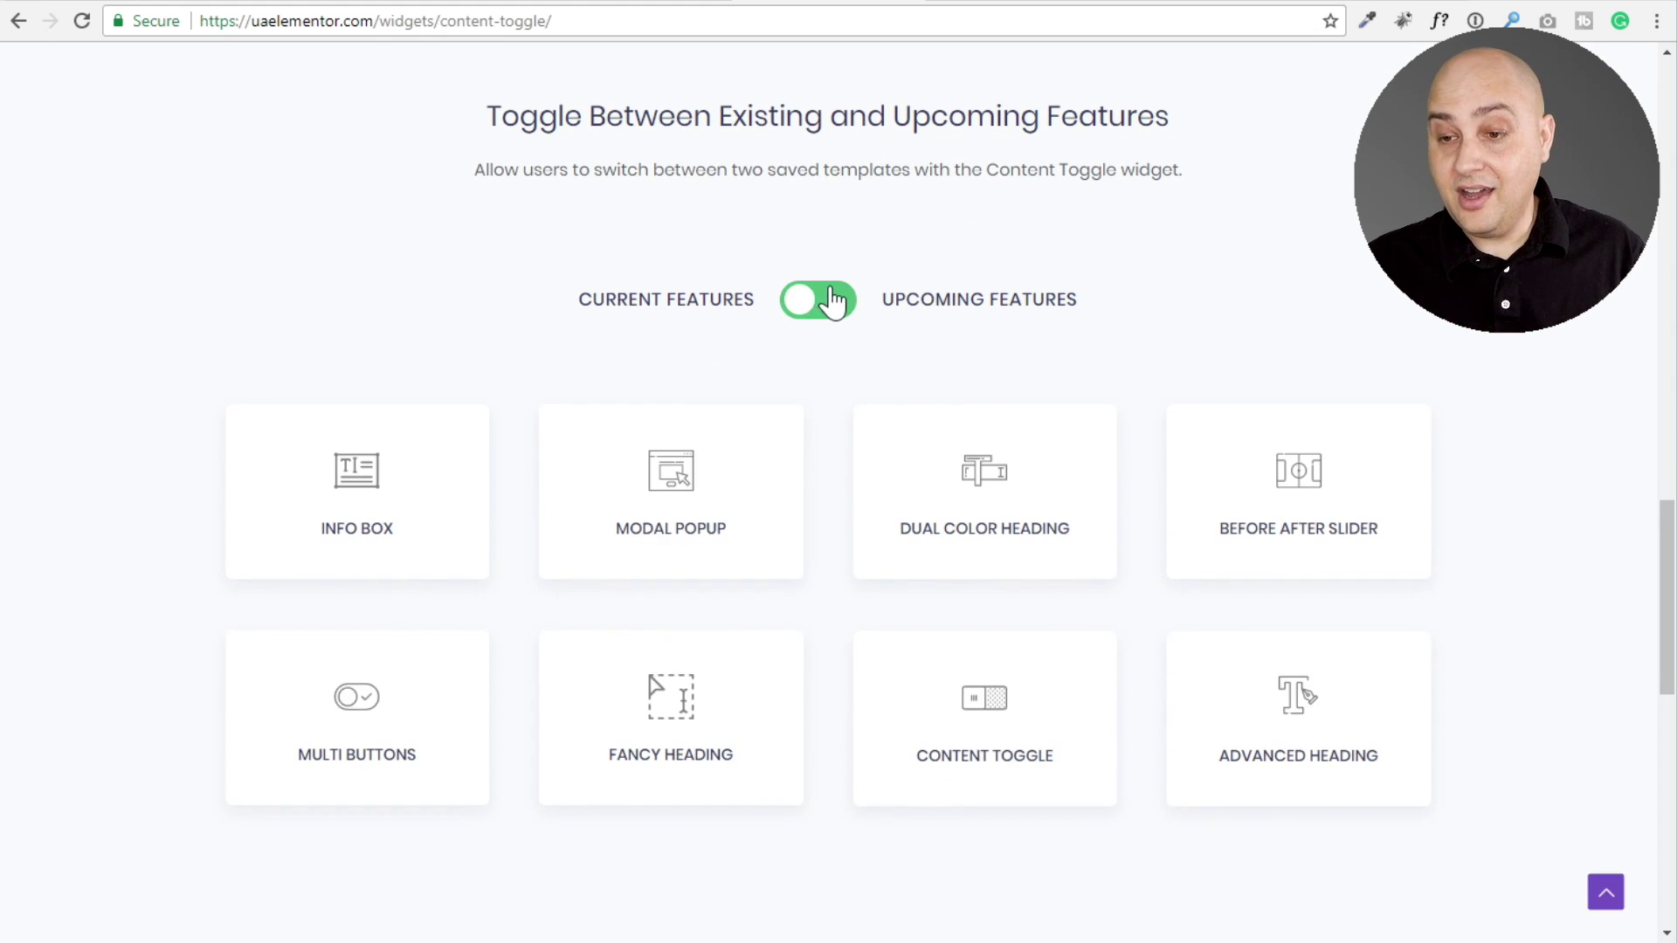
pyautogui.click(830, 306)
# Scroll through the remaining demos and return to the Elementor editor tab.
pyautogui.scroll(-1, 835, 312)
pyautogui.scroll(-8, 836, 310)
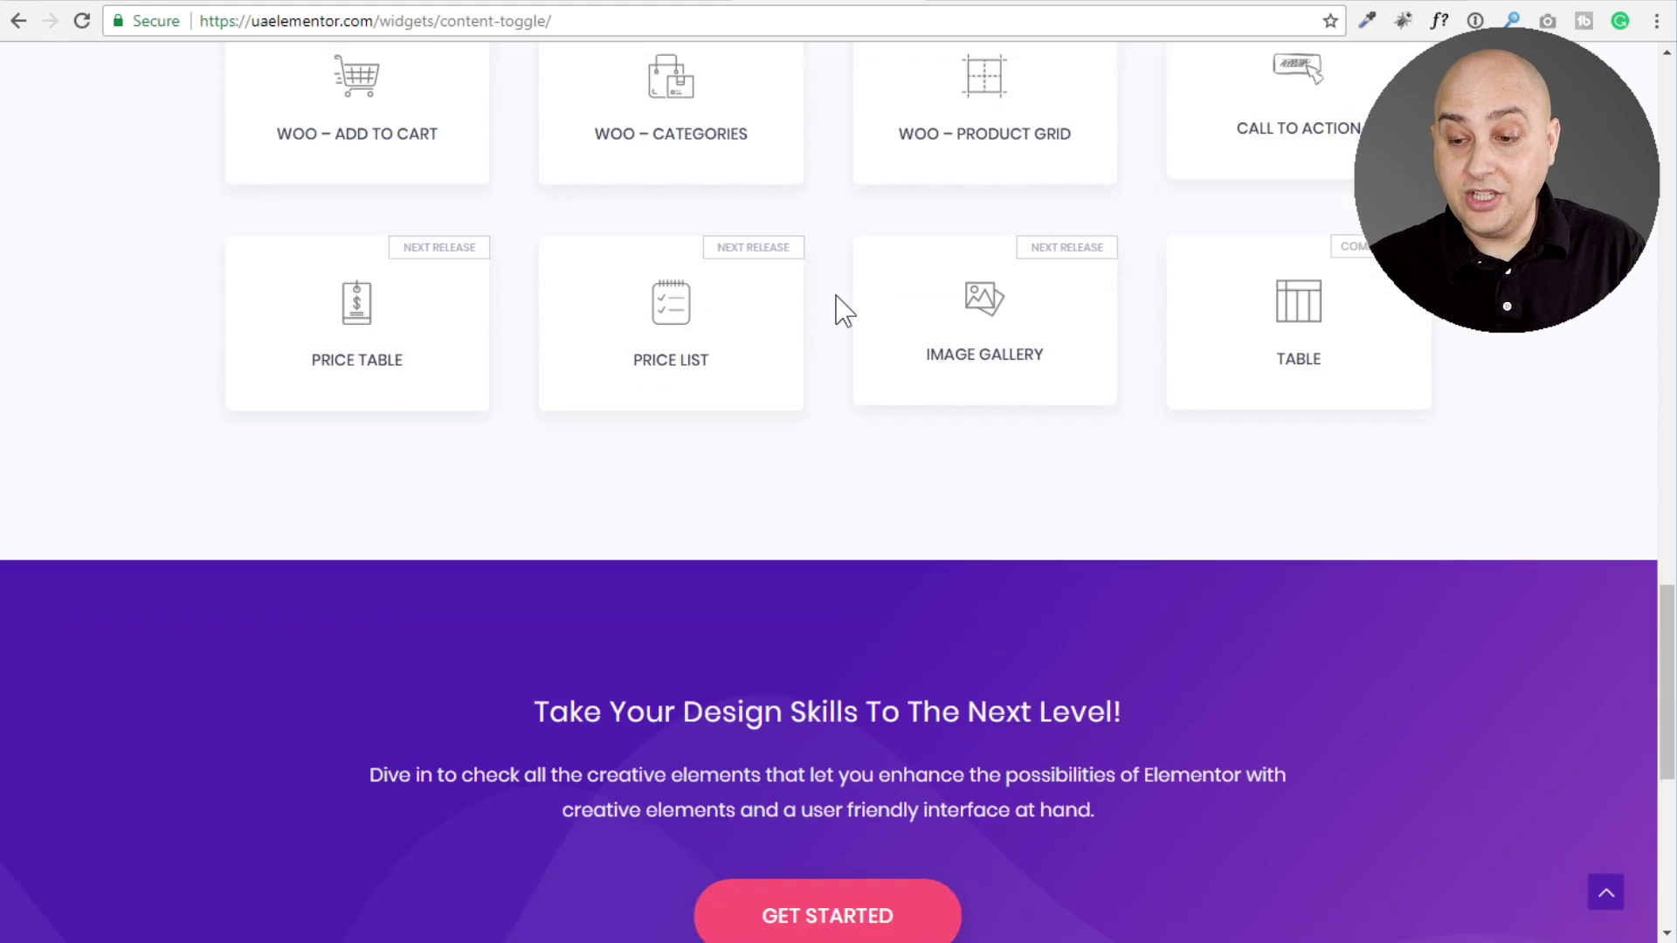
pyautogui.scroll(6, 837, 310)
pyautogui.scroll(4, 836, 308)
pyautogui.scroll(-2, 838, 306)
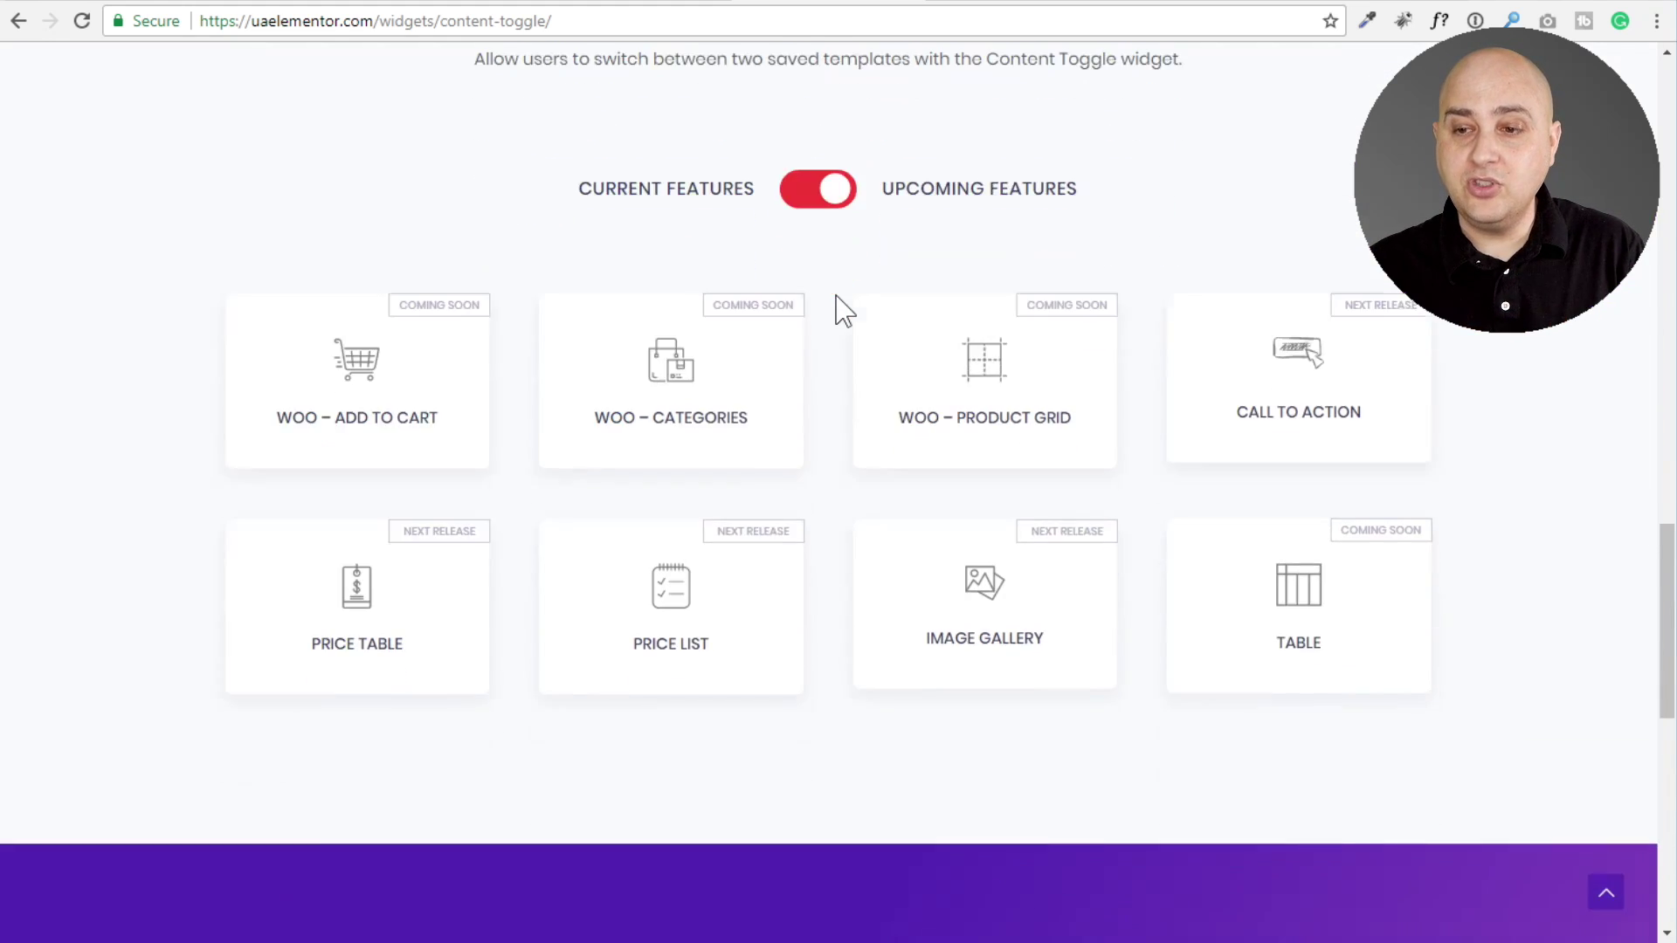
pyautogui.scroll(1, 839, 306)
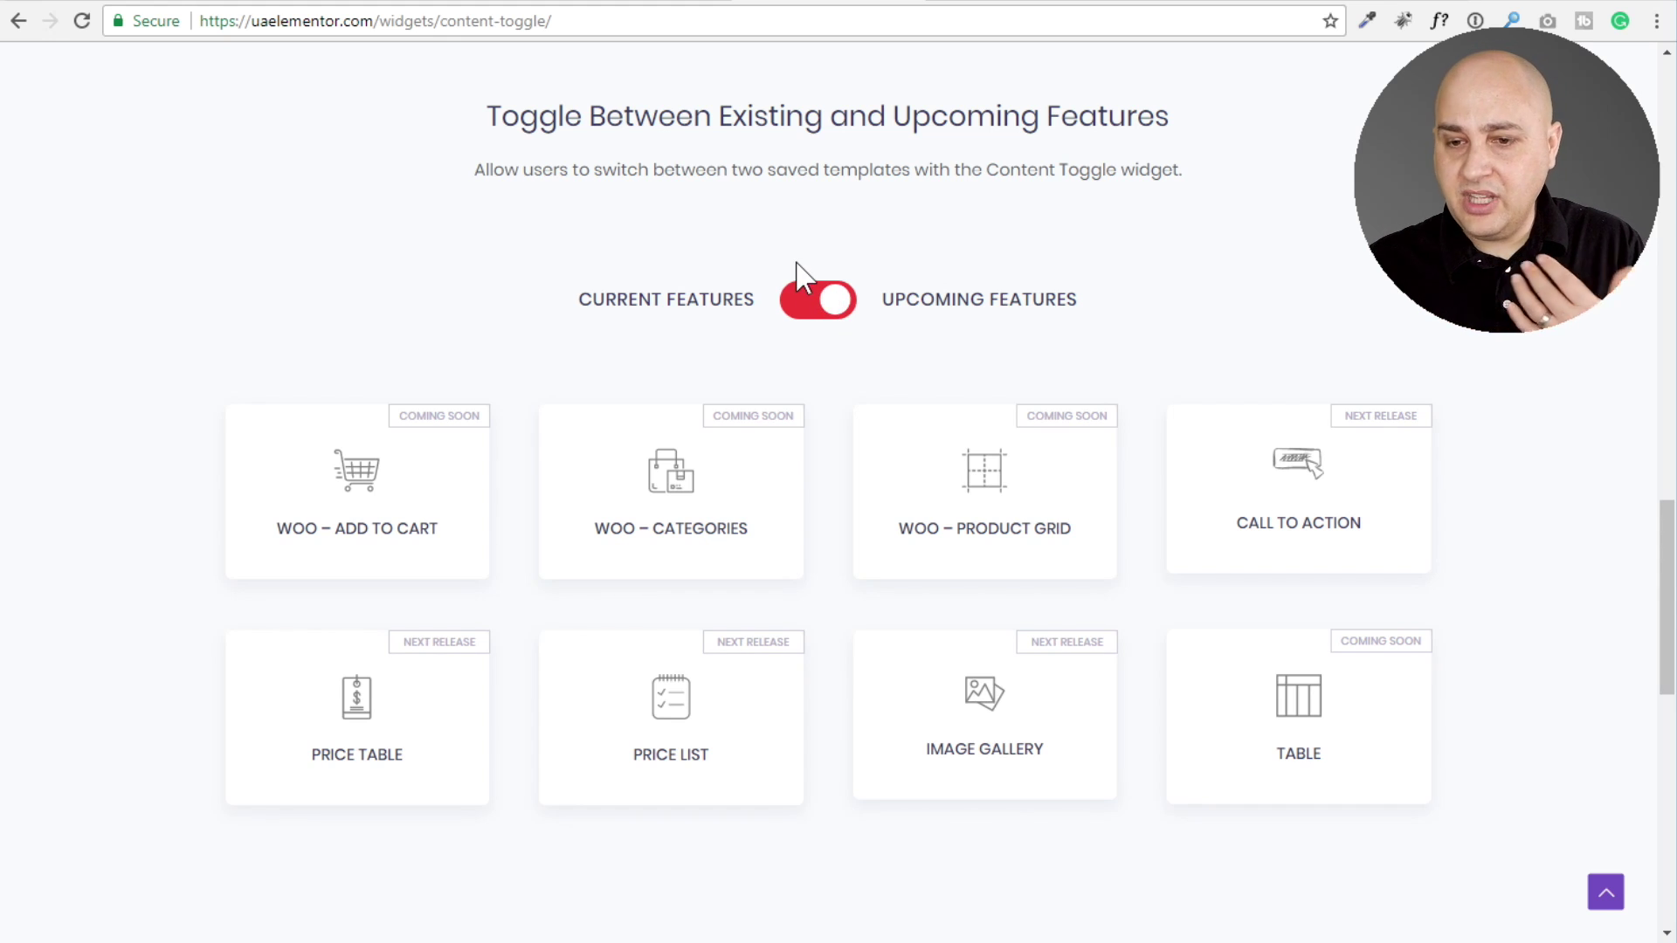
pyautogui.scroll(3, 798, 275)
pyautogui.click(1188, 7)
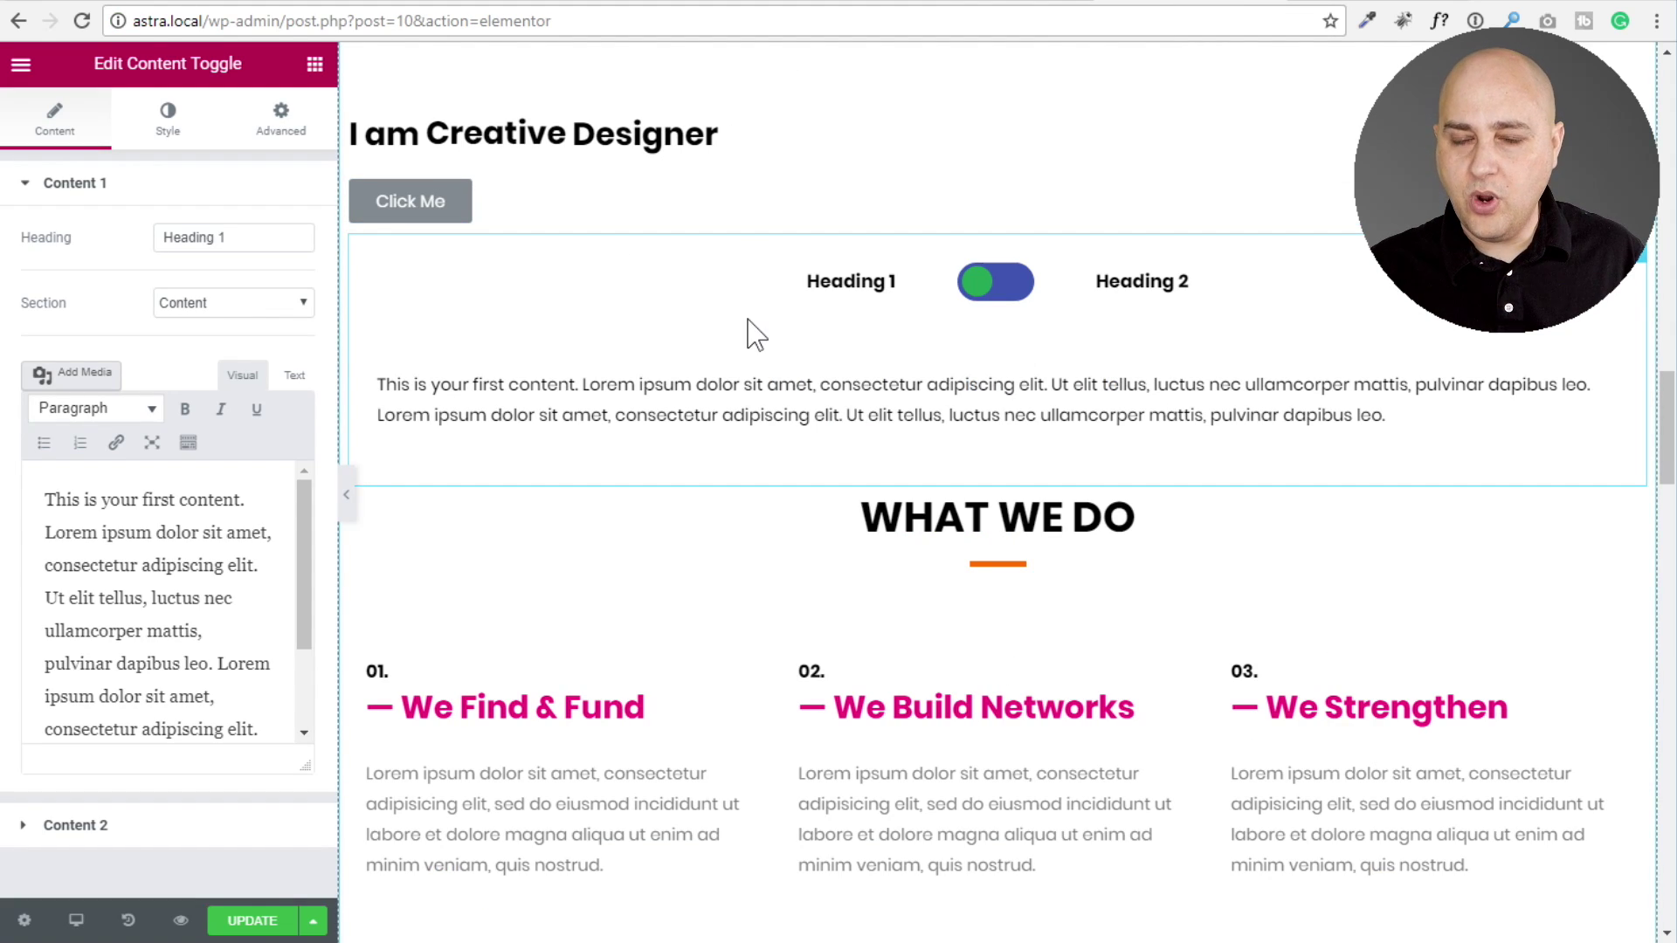
# Try Saved Section as Content 1's source, find no templates, and revert it to Content.
pyautogui.click(90, 202)
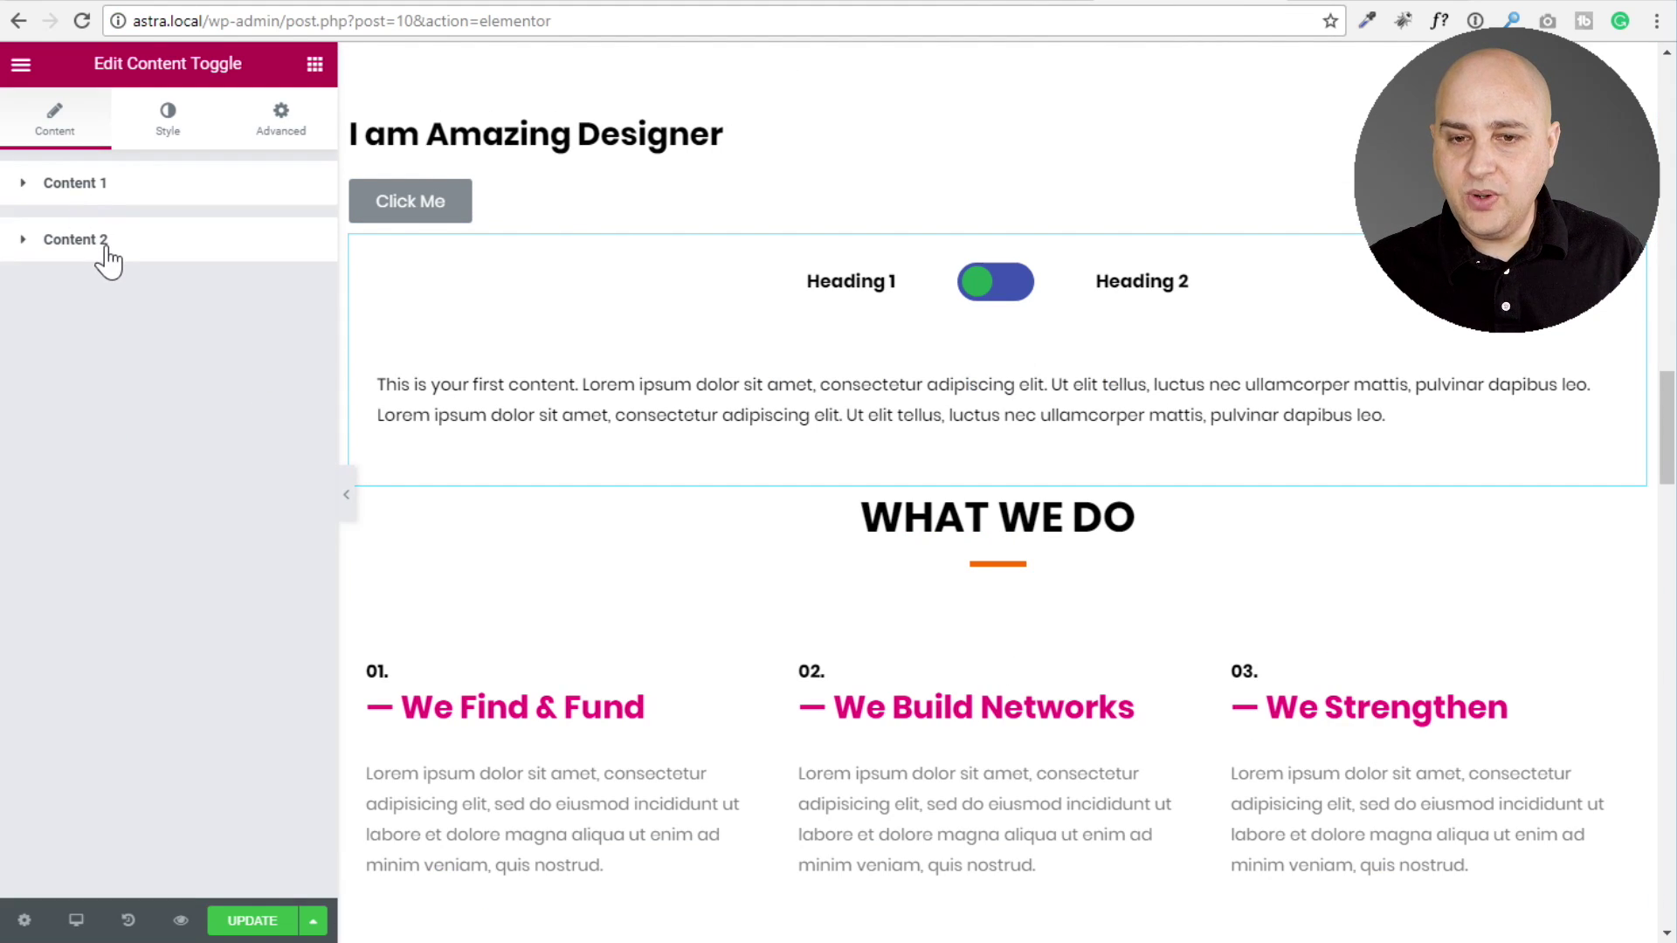
pyautogui.click(137, 185)
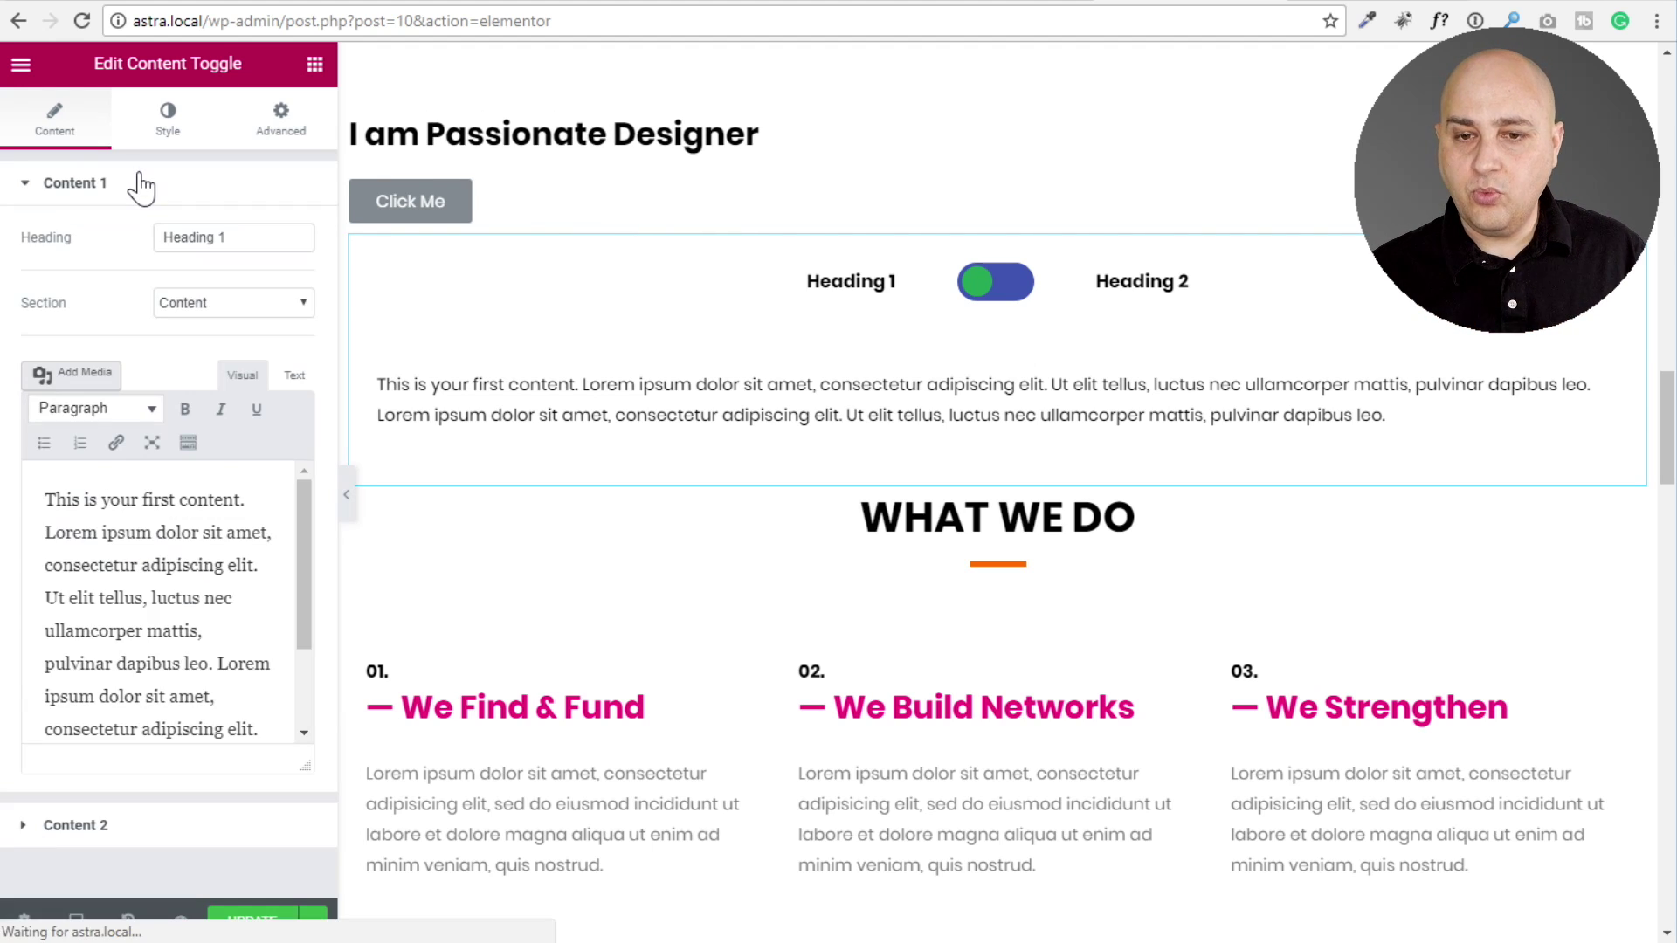
pyautogui.click(212, 319)
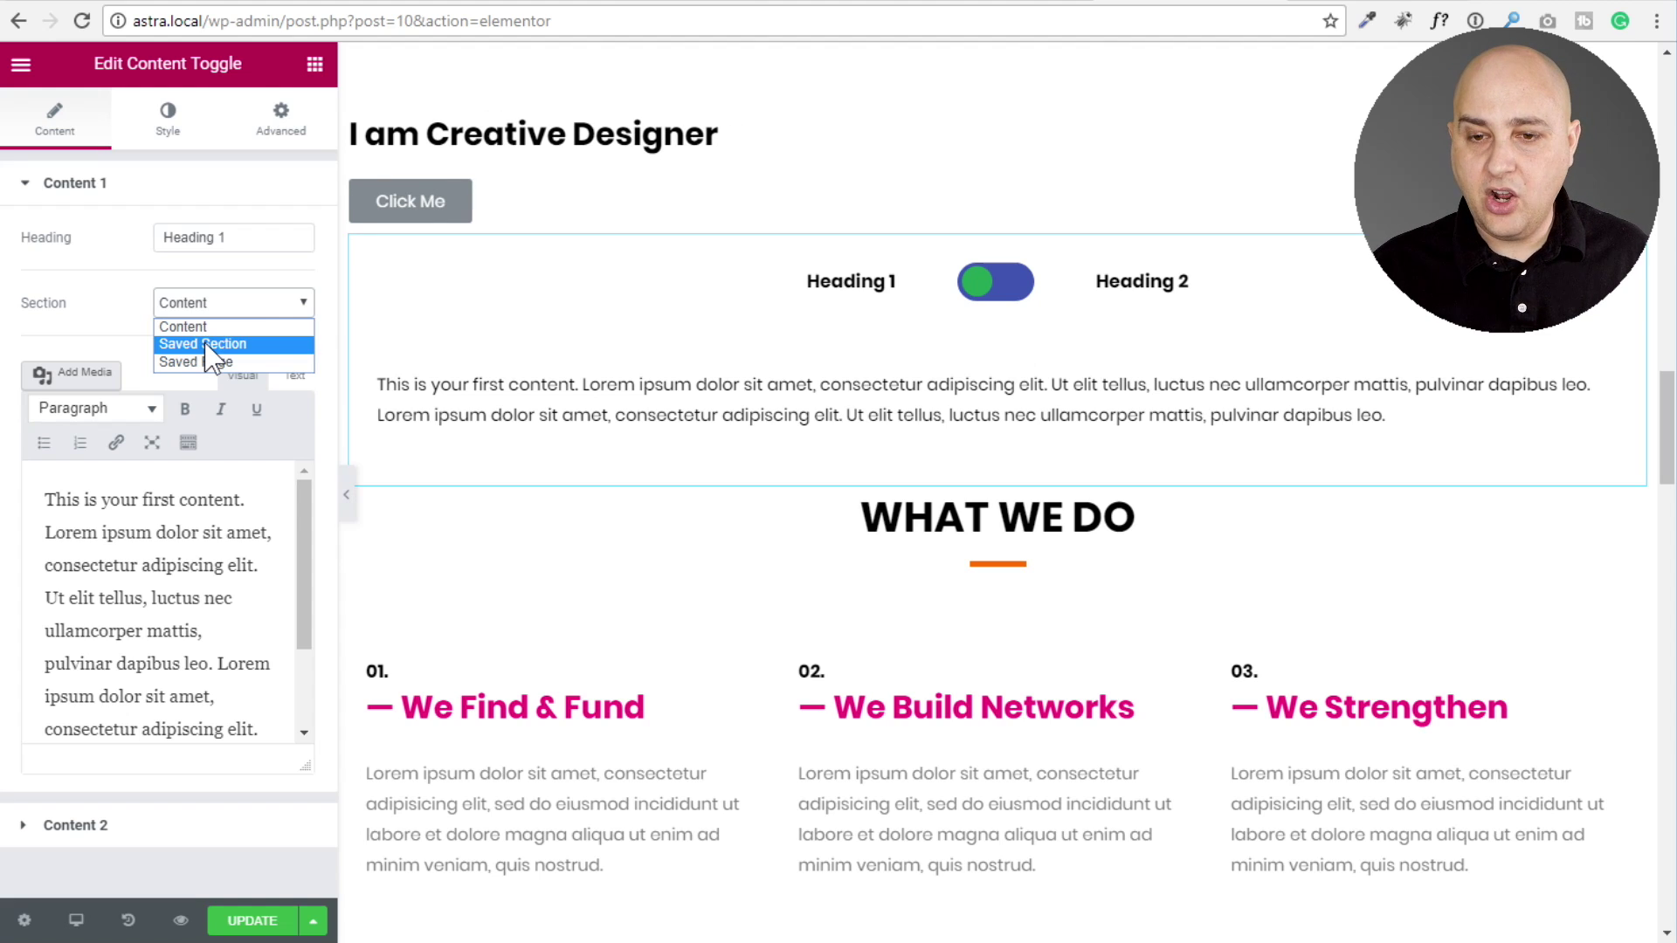
pyautogui.click(206, 345)
pyautogui.click(245, 371)
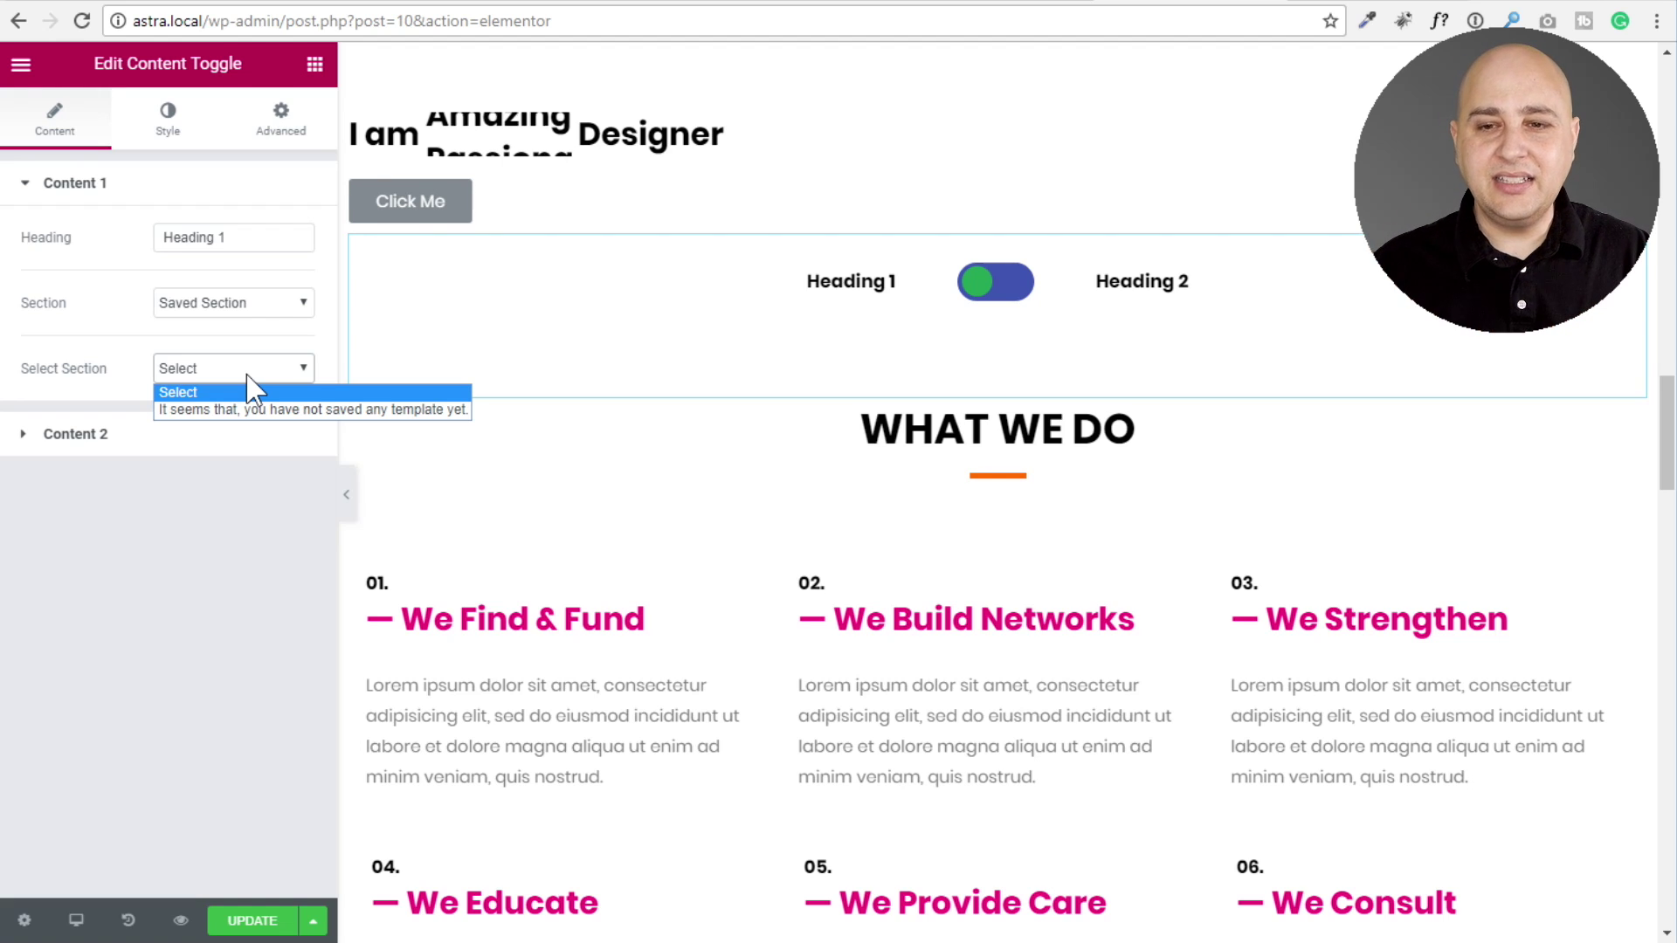
pyautogui.click(230, 333)
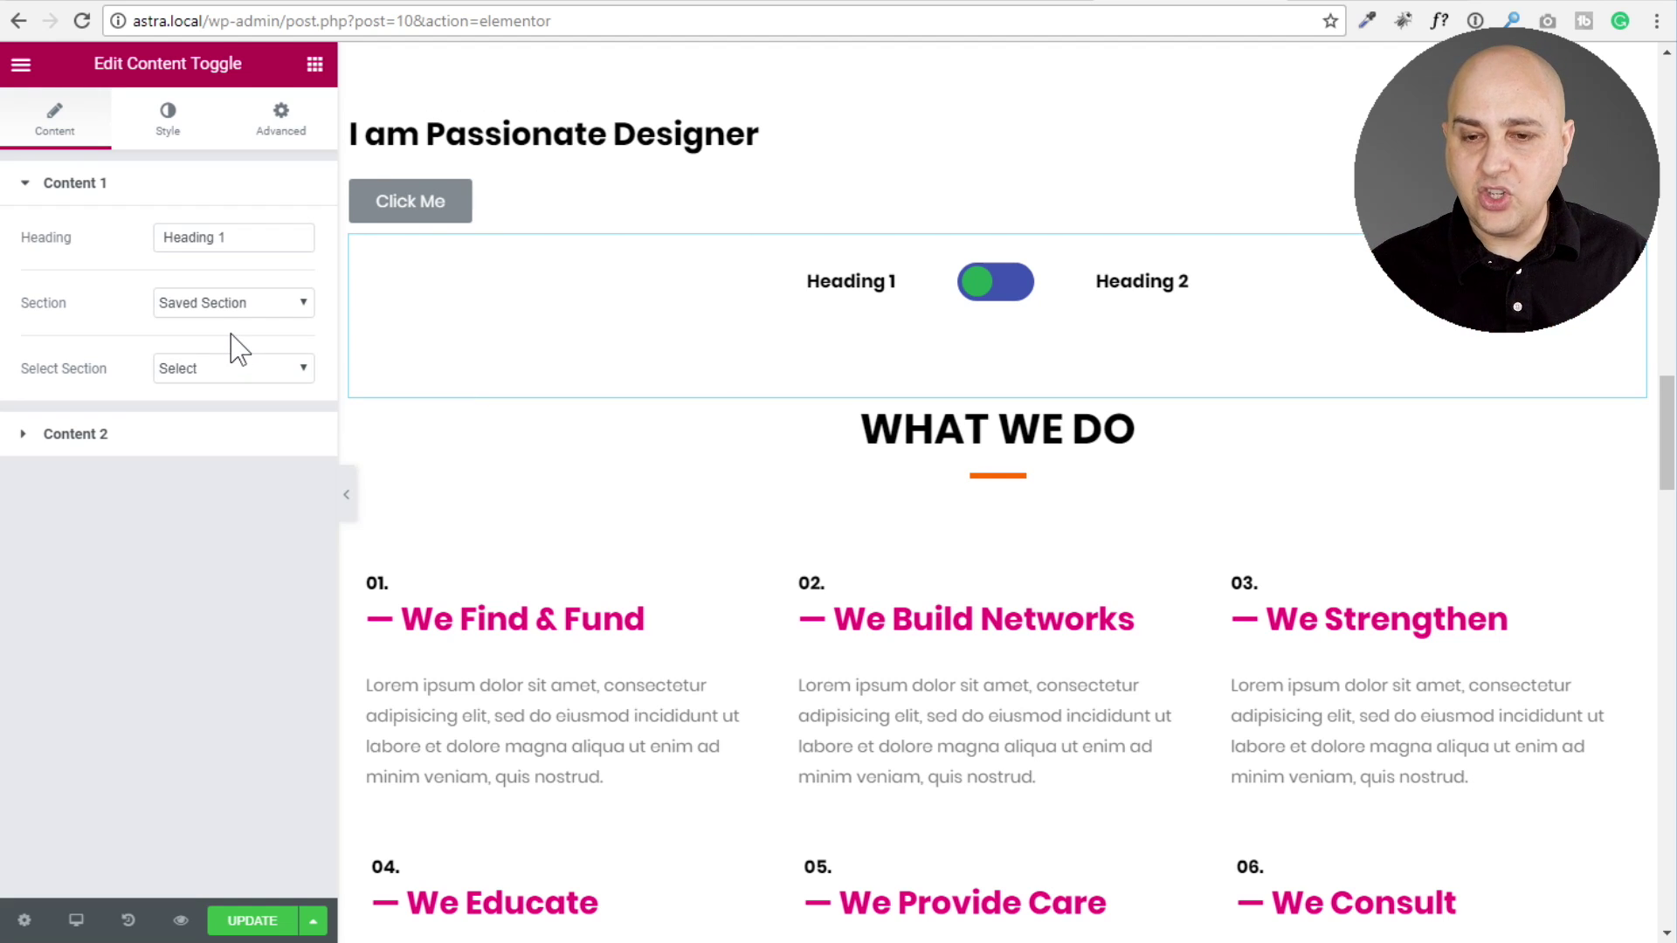
pyautogui.click(266, 303)
pyautogui.click(264, 326)
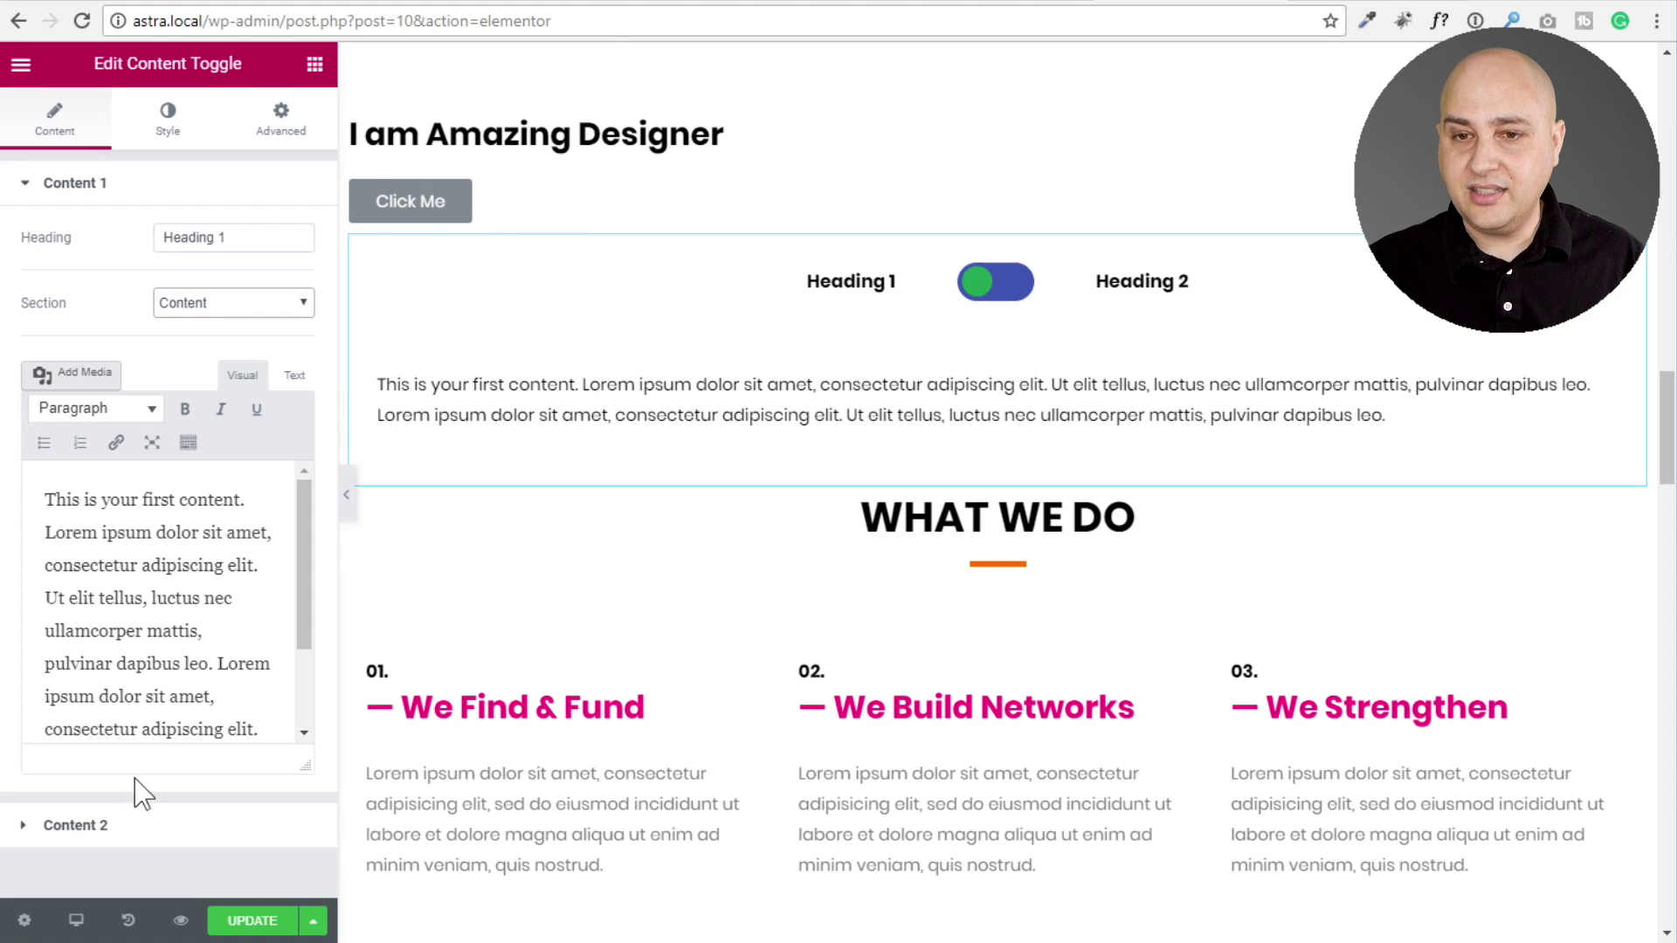
pyautogui.click(152, 142)
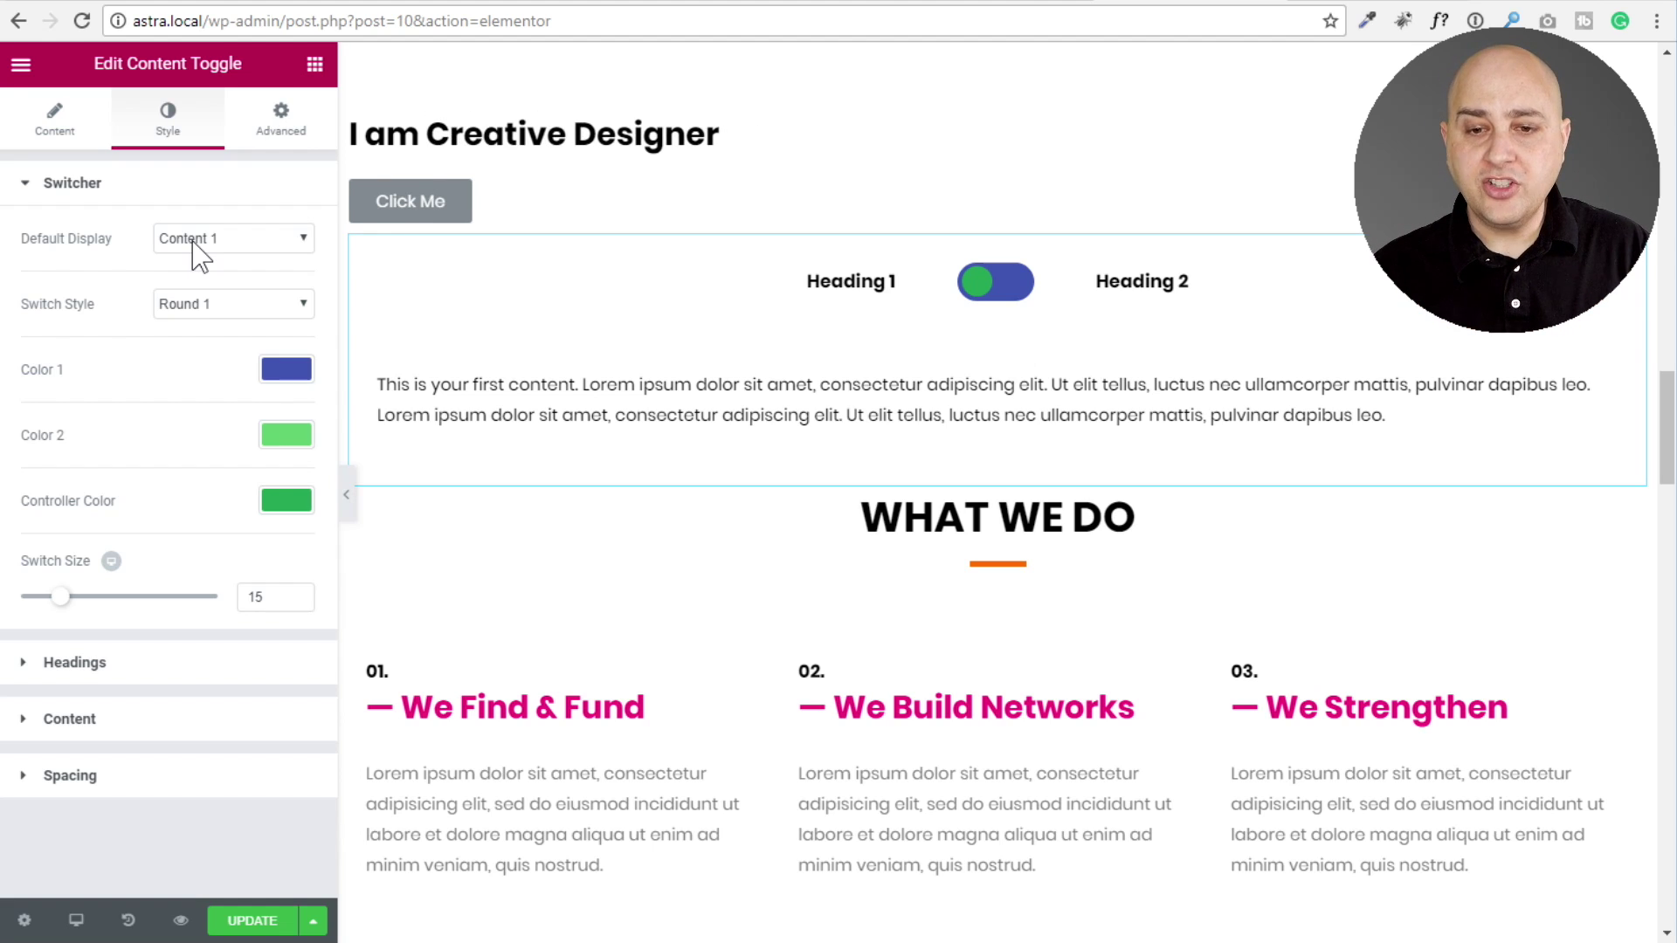
# Try the Round 2, Rectangle and Label Box switch styles, then return to Round 1.
pyautogui.click(296, 305)
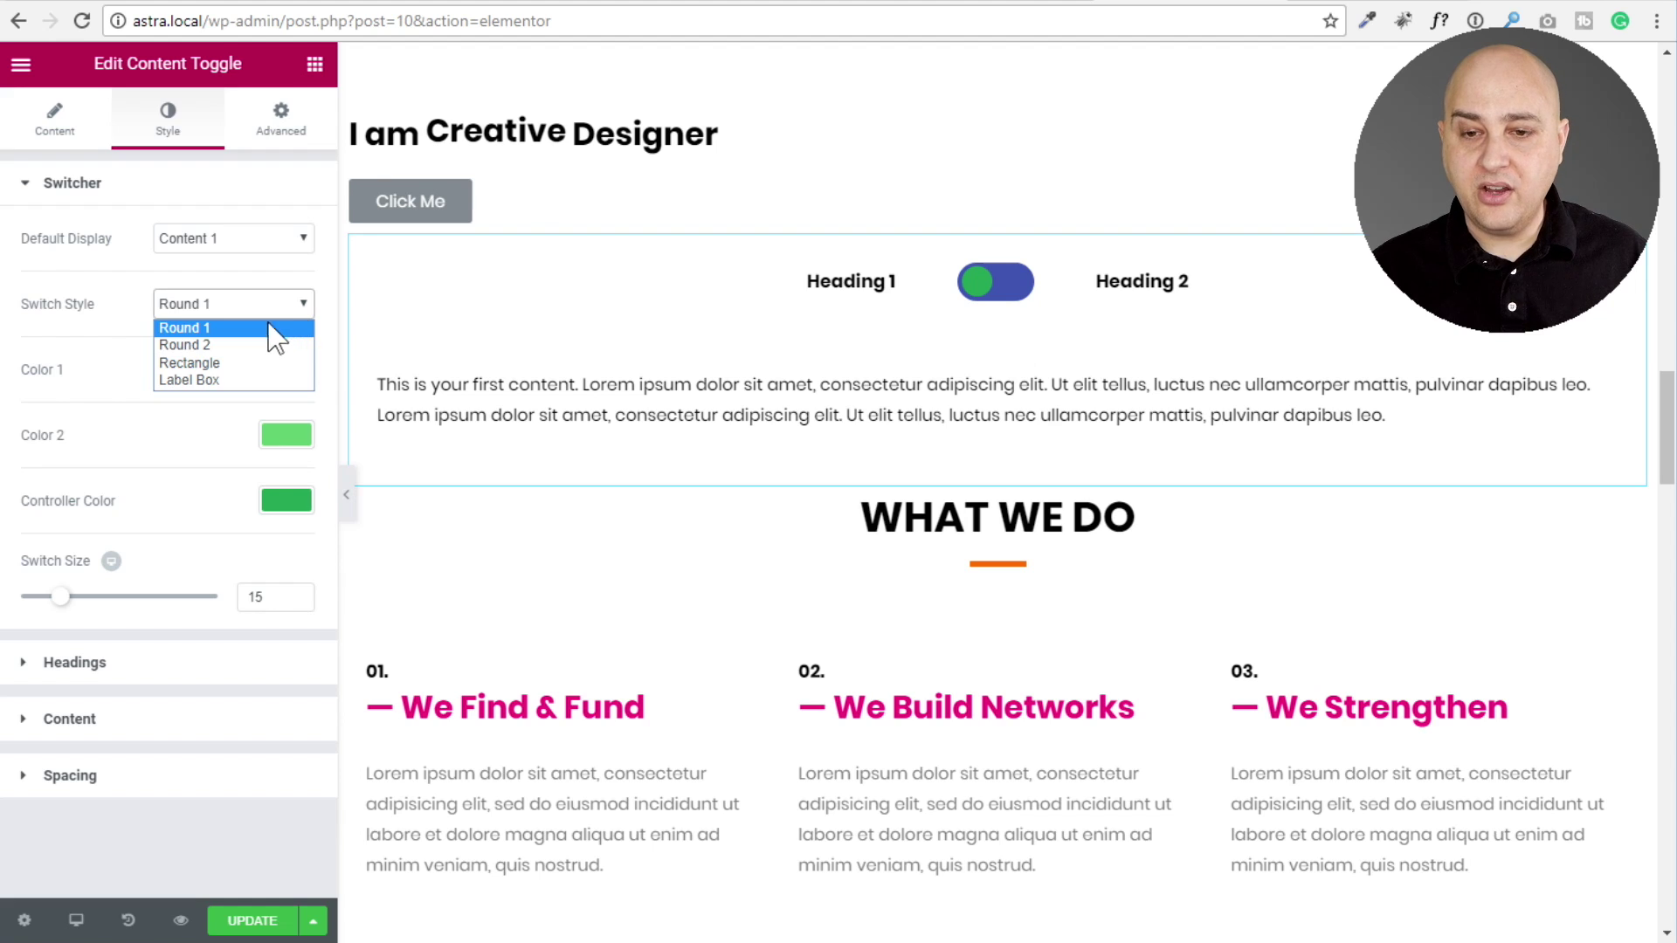
pyautogui.click(236, 345)
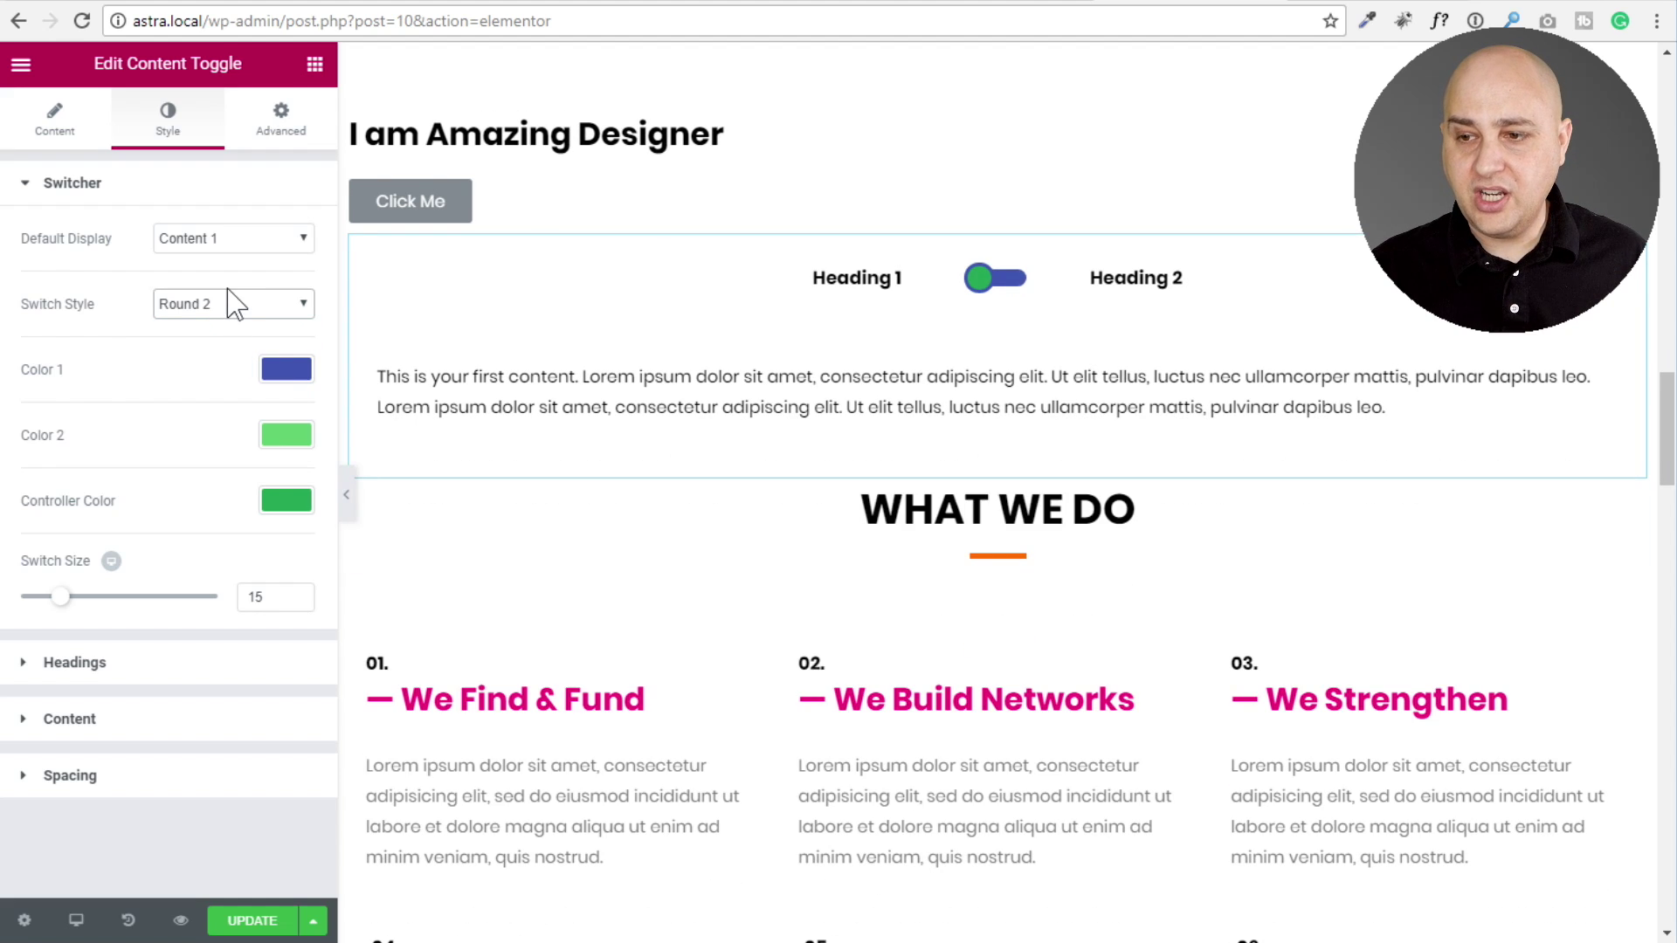
pyautogui.click(230, 306)
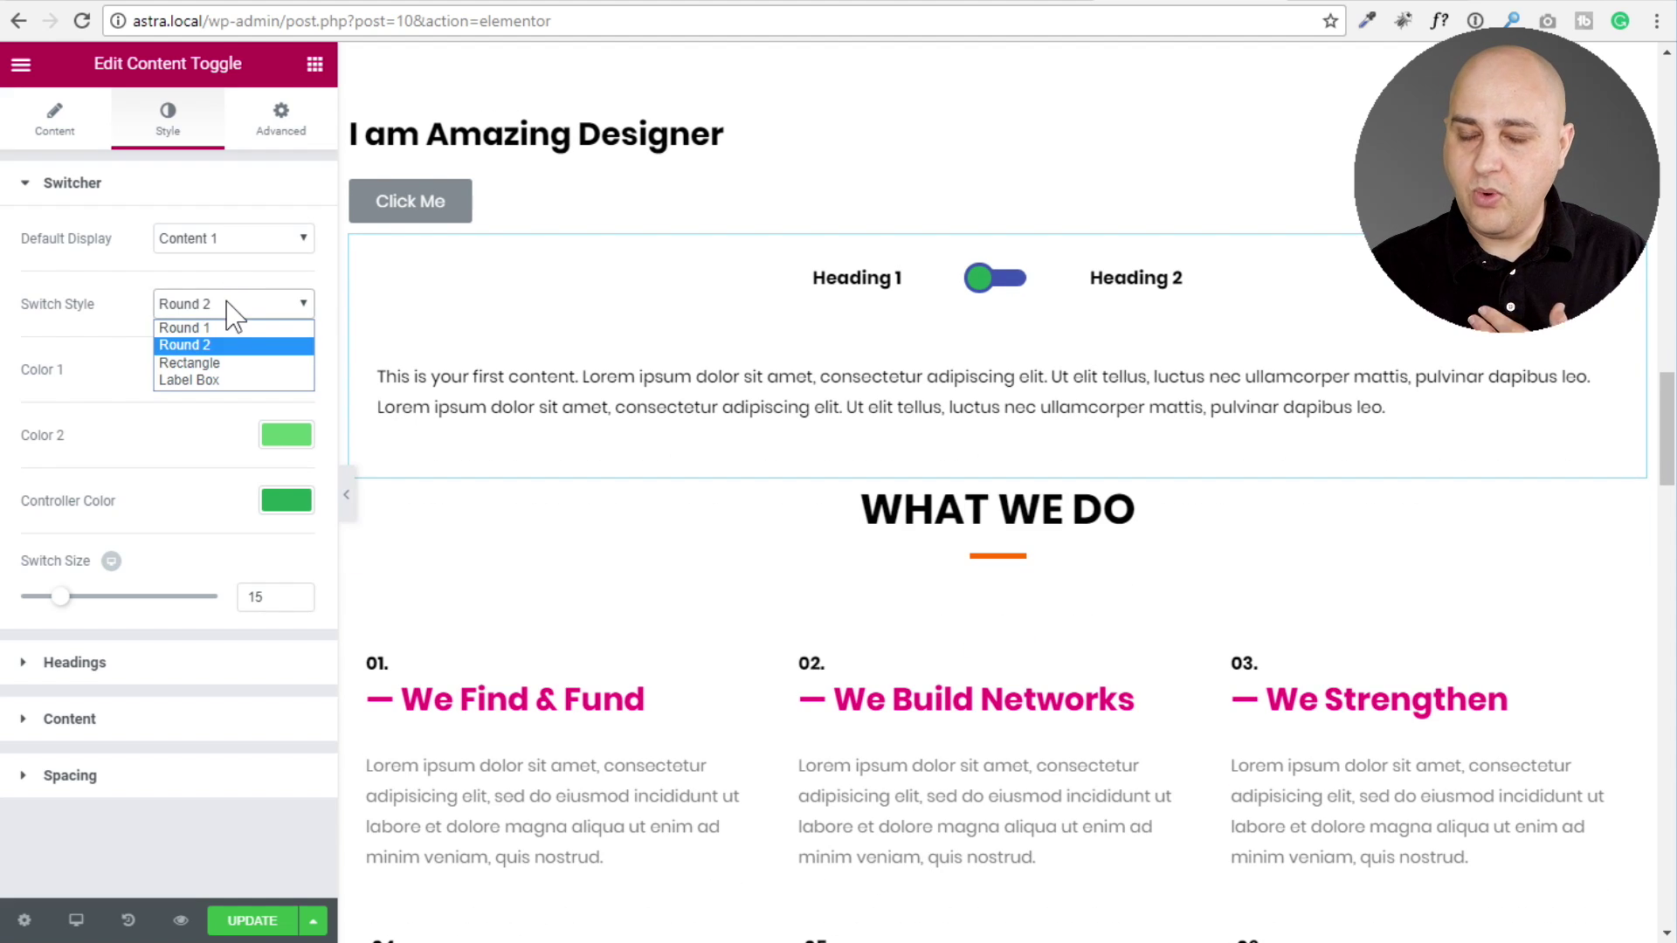
pyautogui.click(219, 362)
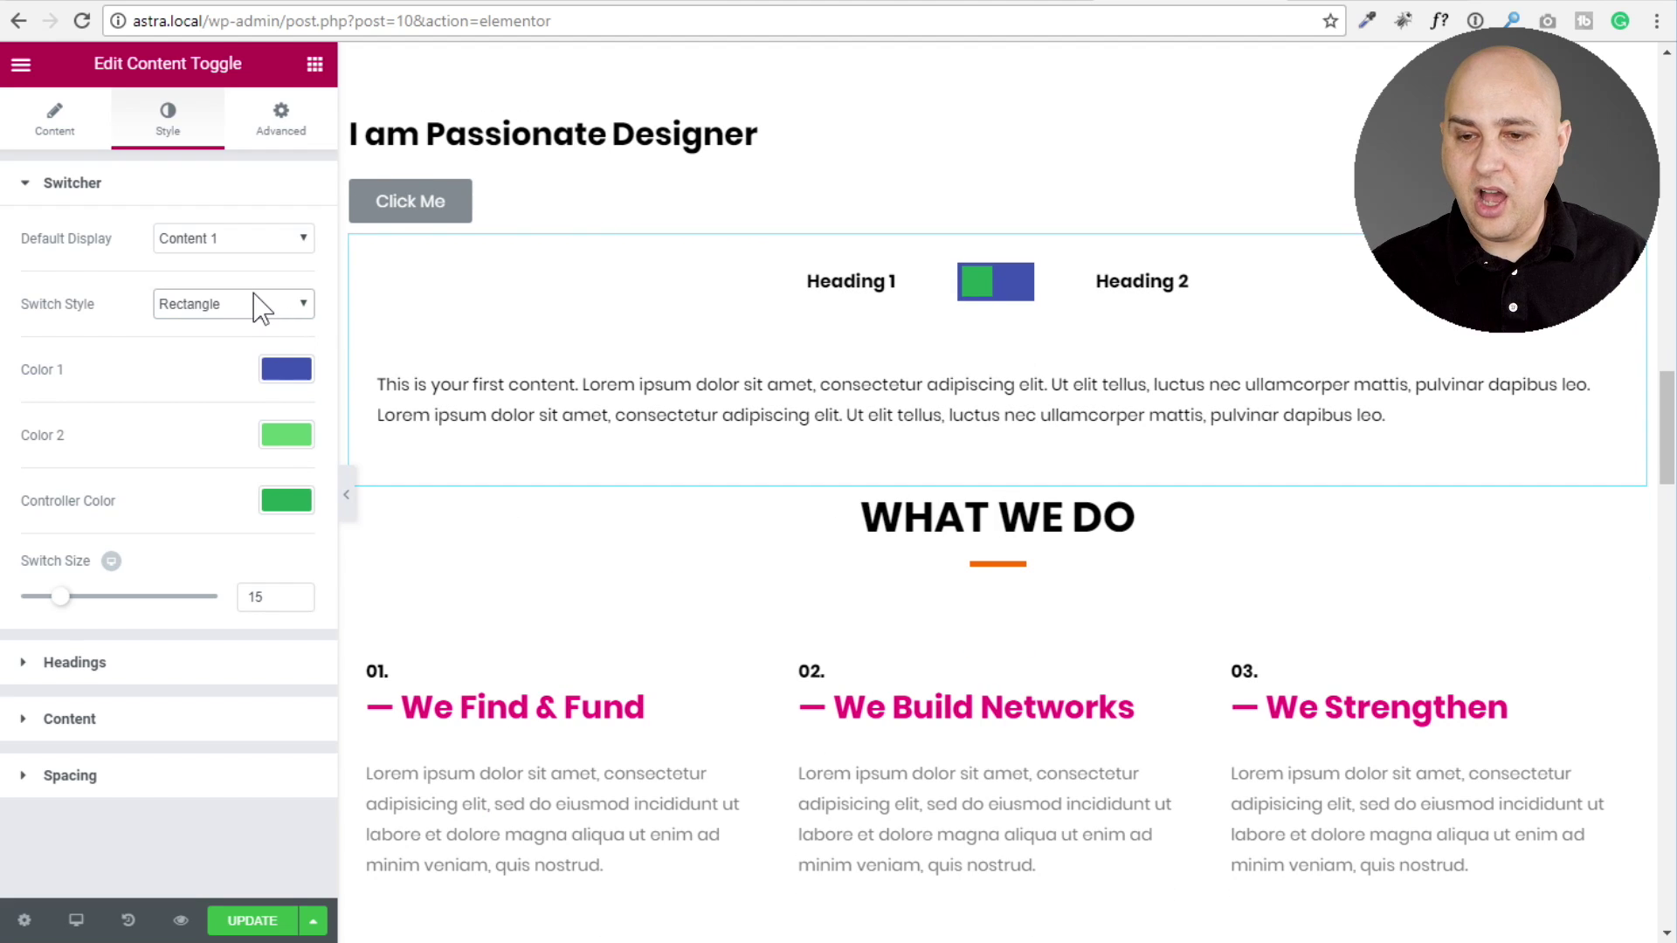
pyautogui.click(262, 305)
pyautogui.click(218, 379)
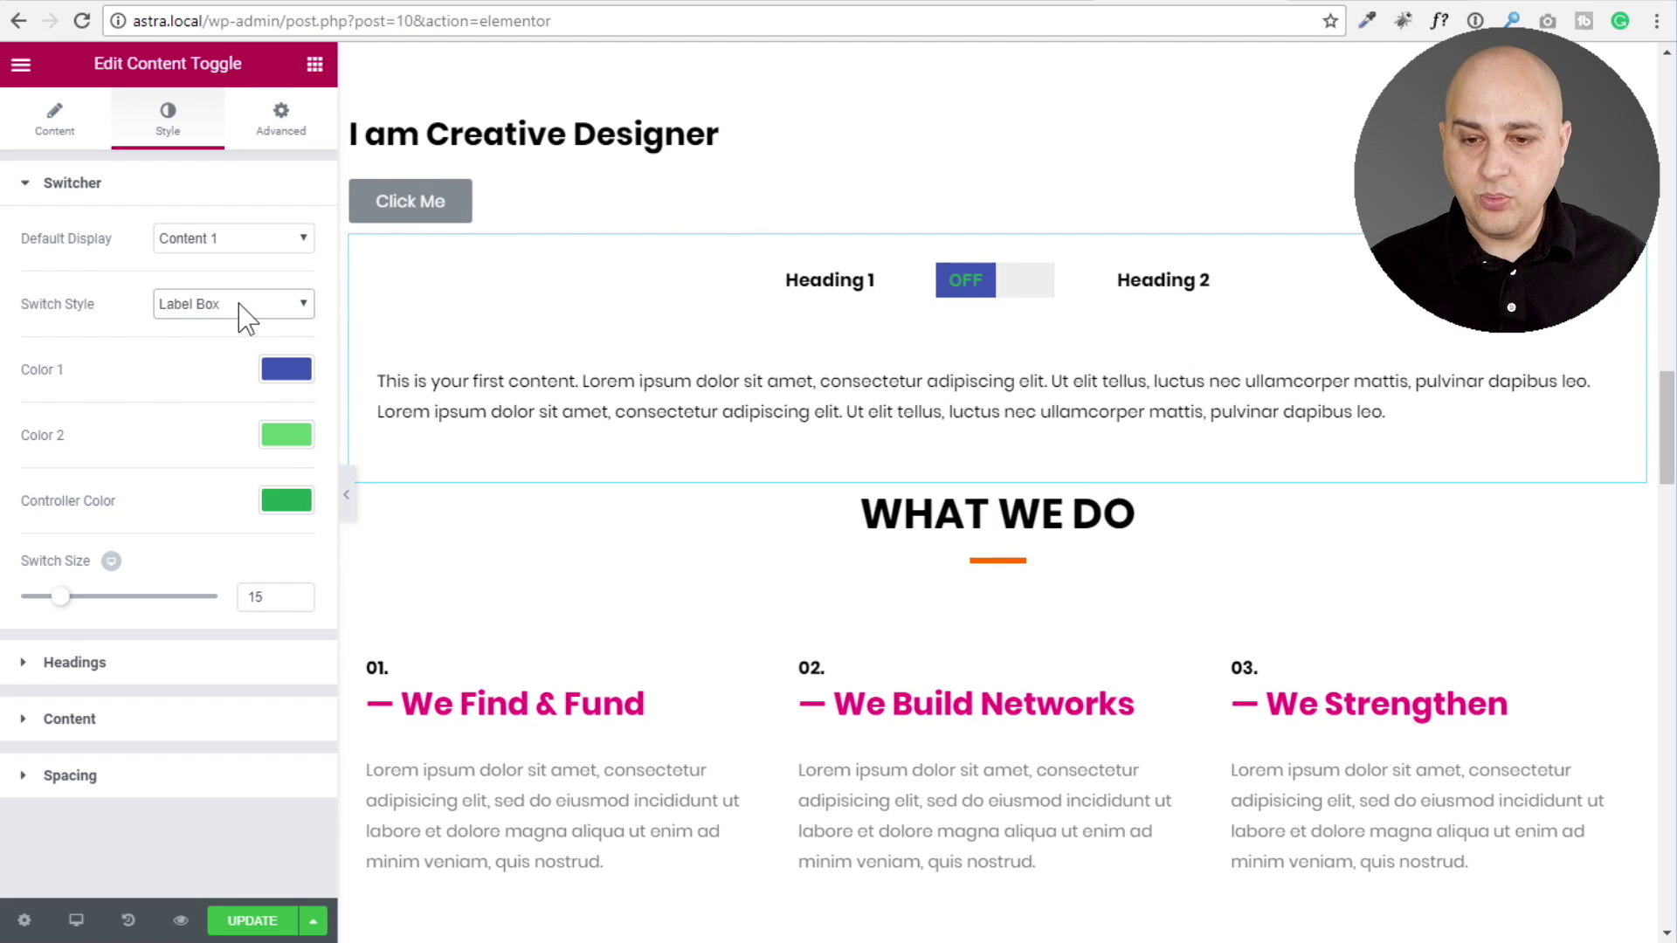
pyautogui.click(238, 303)
pyautogui.click(227, 326)
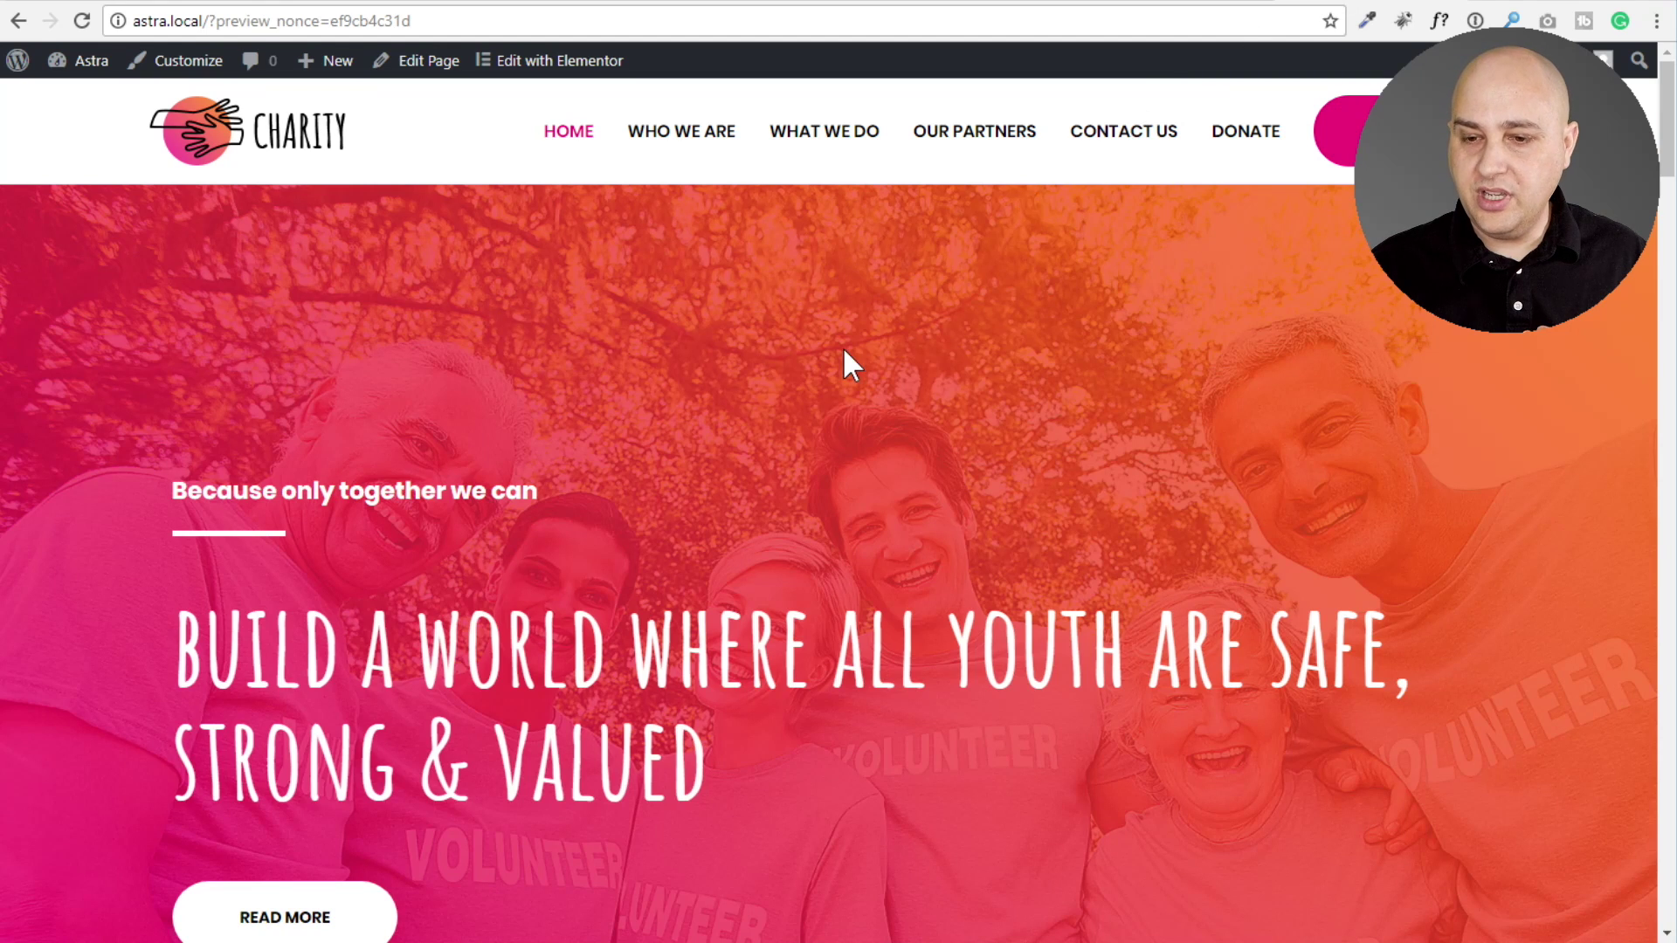
# In the preview, flip the toggle between first and second content, then go back to the editor.
pyautogui.scroll(-15, 841, 346)
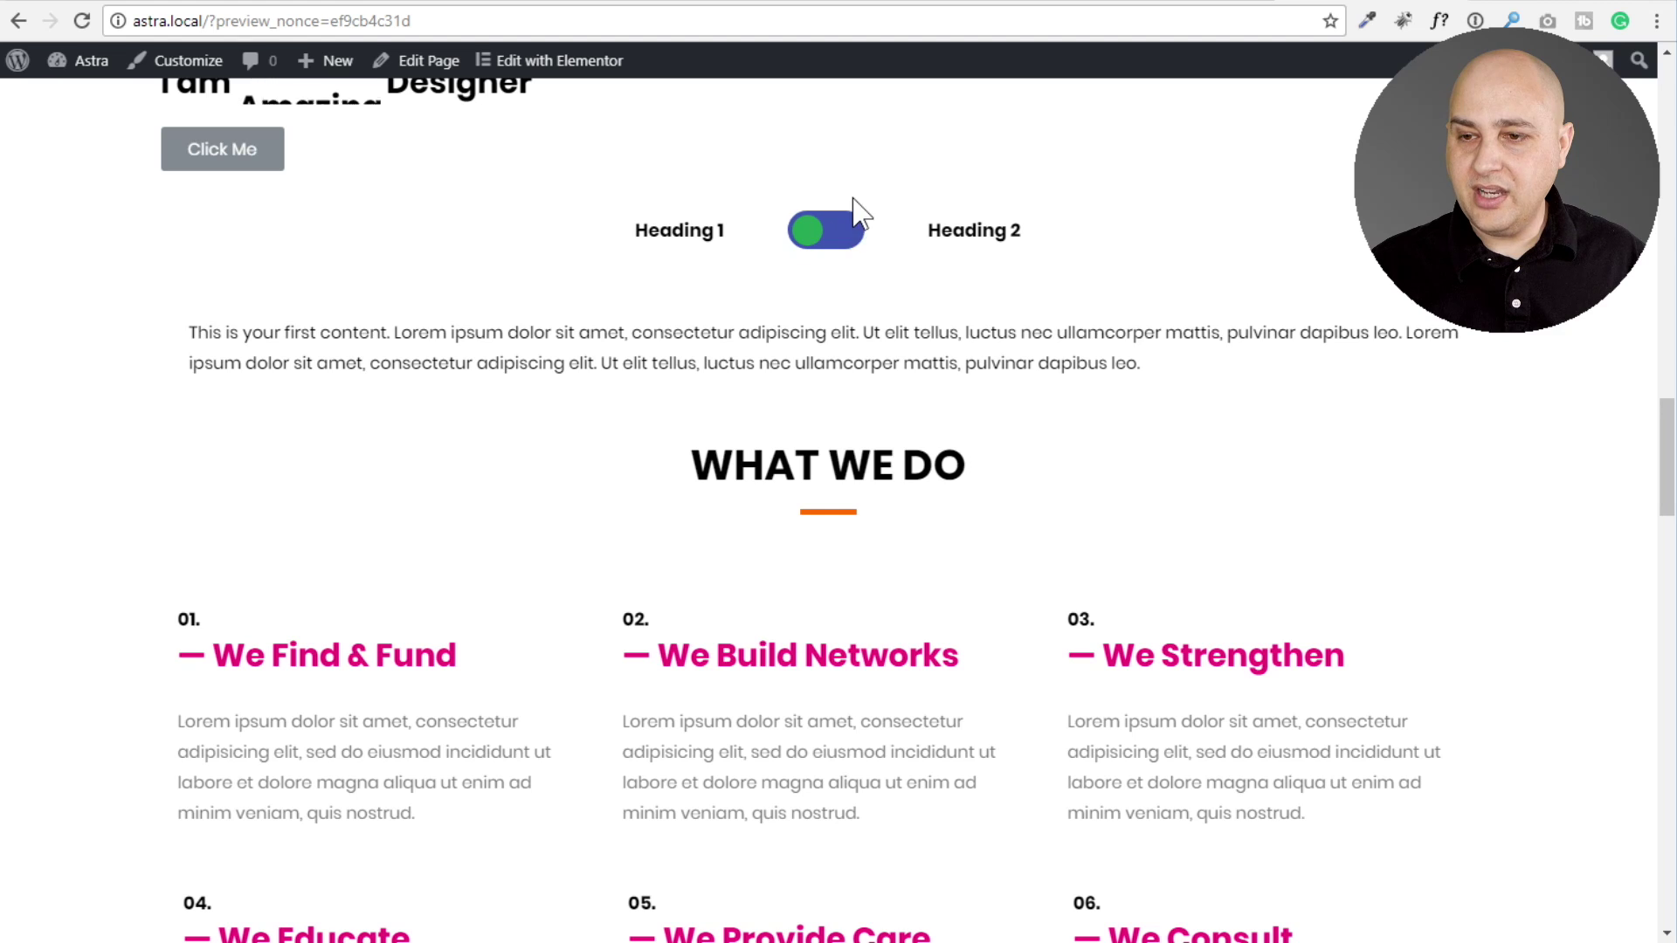
pyautogui.click(819, 251)
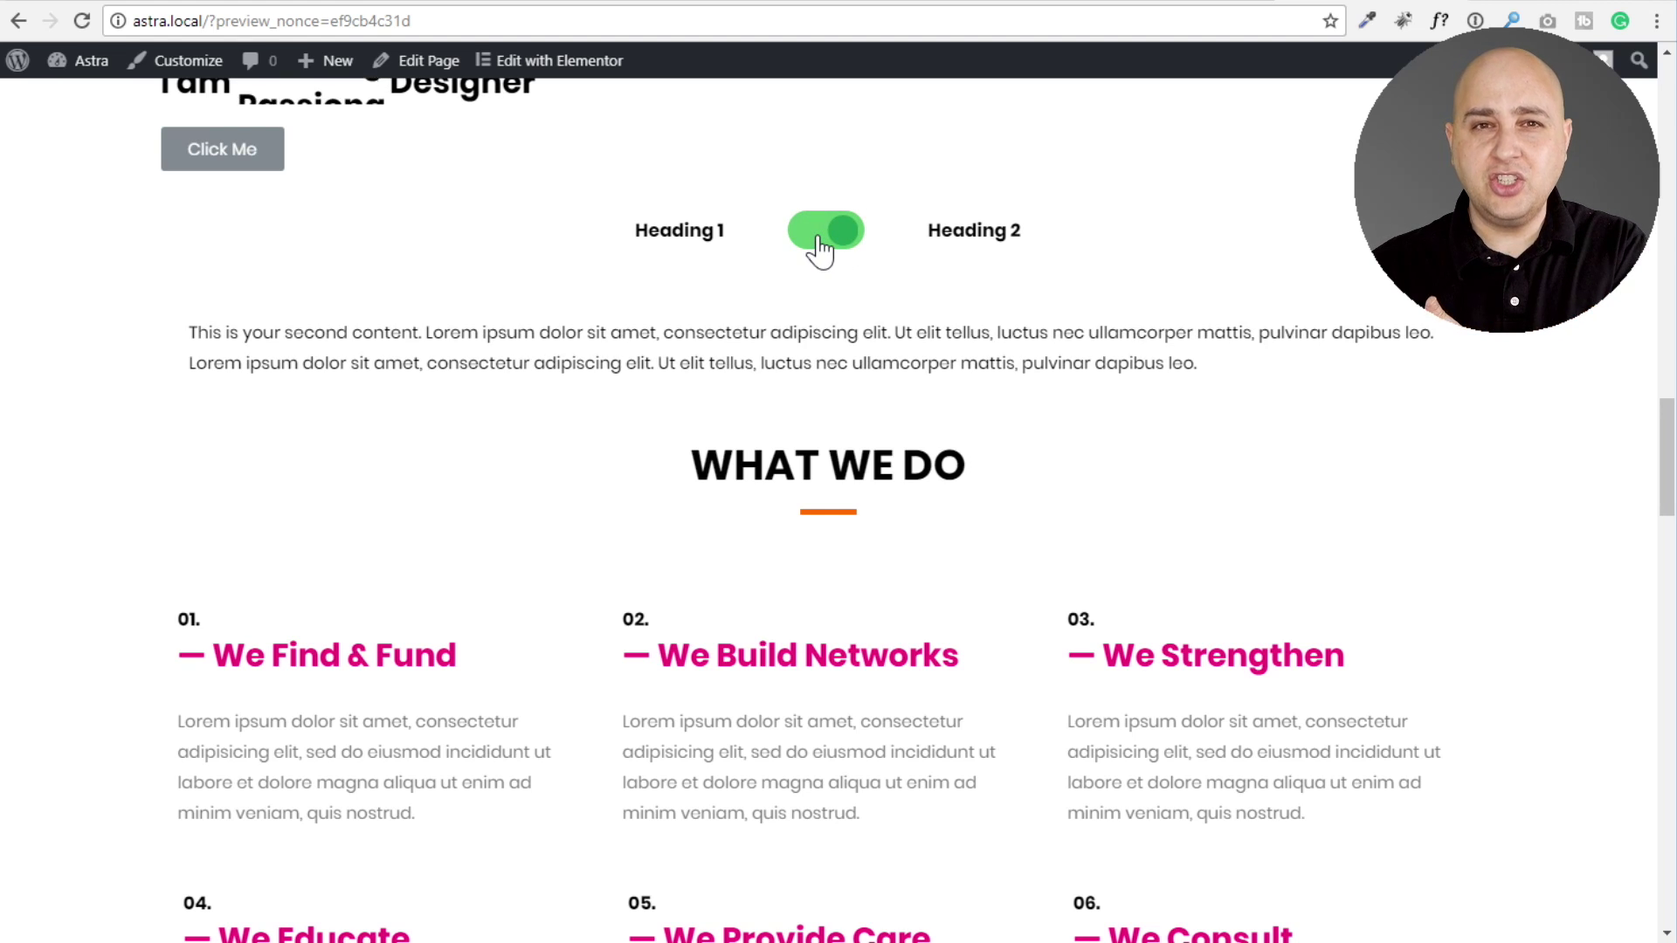
pyautogui.click(819, 238)
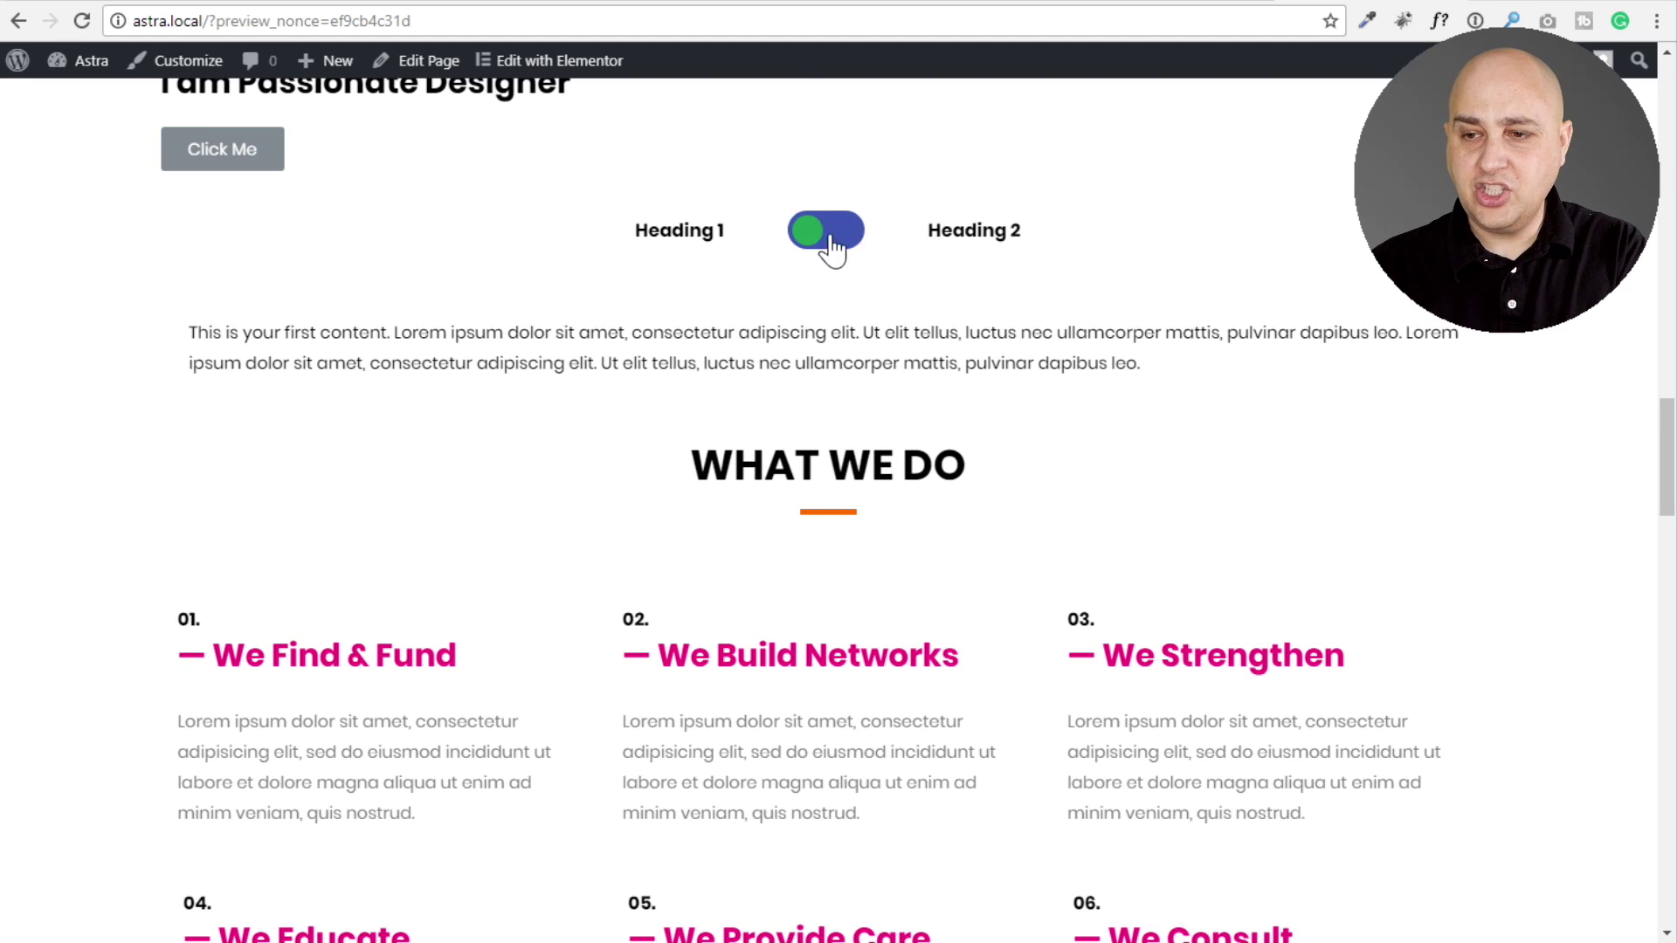
pyautogui.click(857, 233)
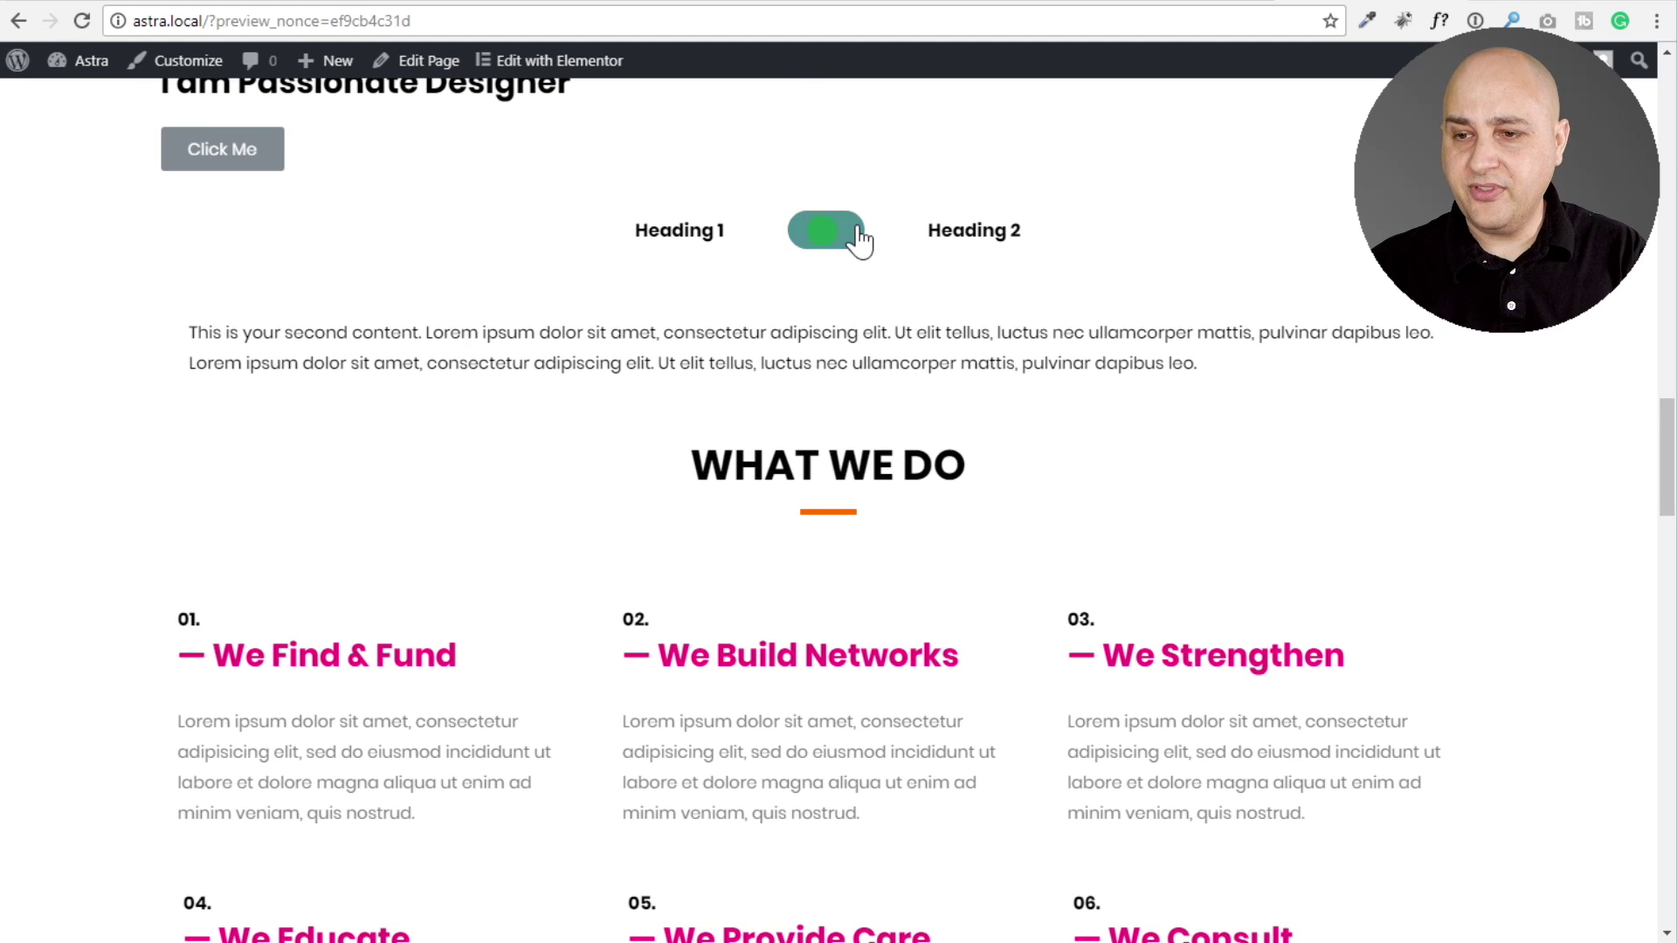
pyautogui.click(1171, 5)
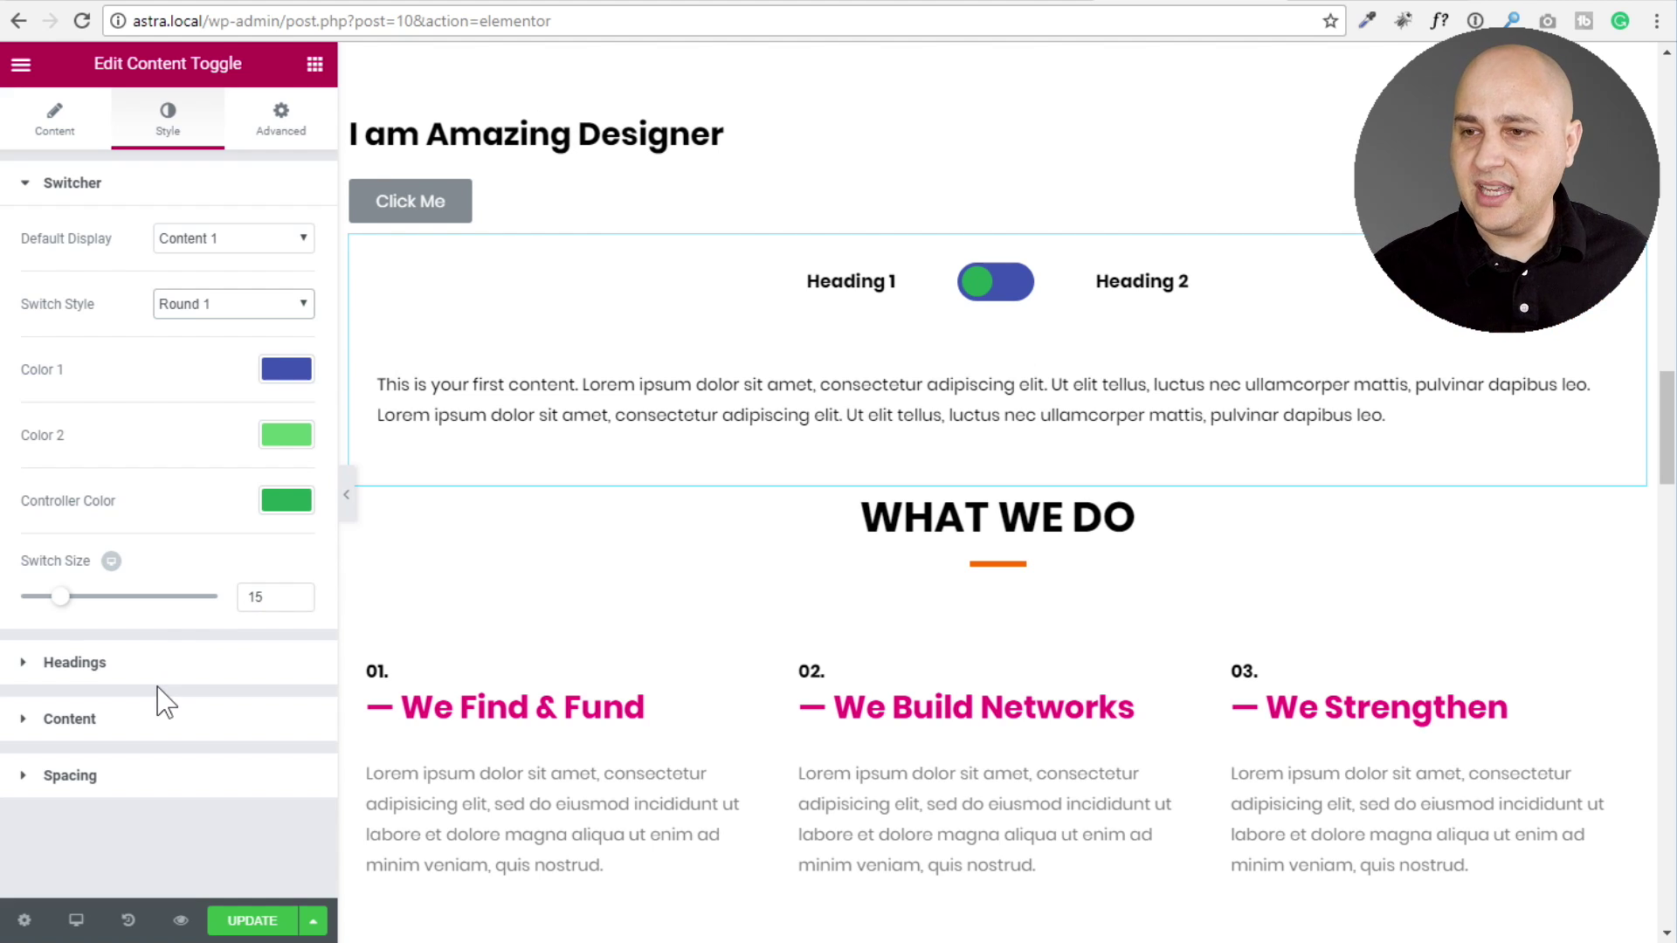
# Return to the uaelementor.com homepage and scroll its widget grid to the Next Release and Coming Soon widgets.
pyautogui.click(992, 1)
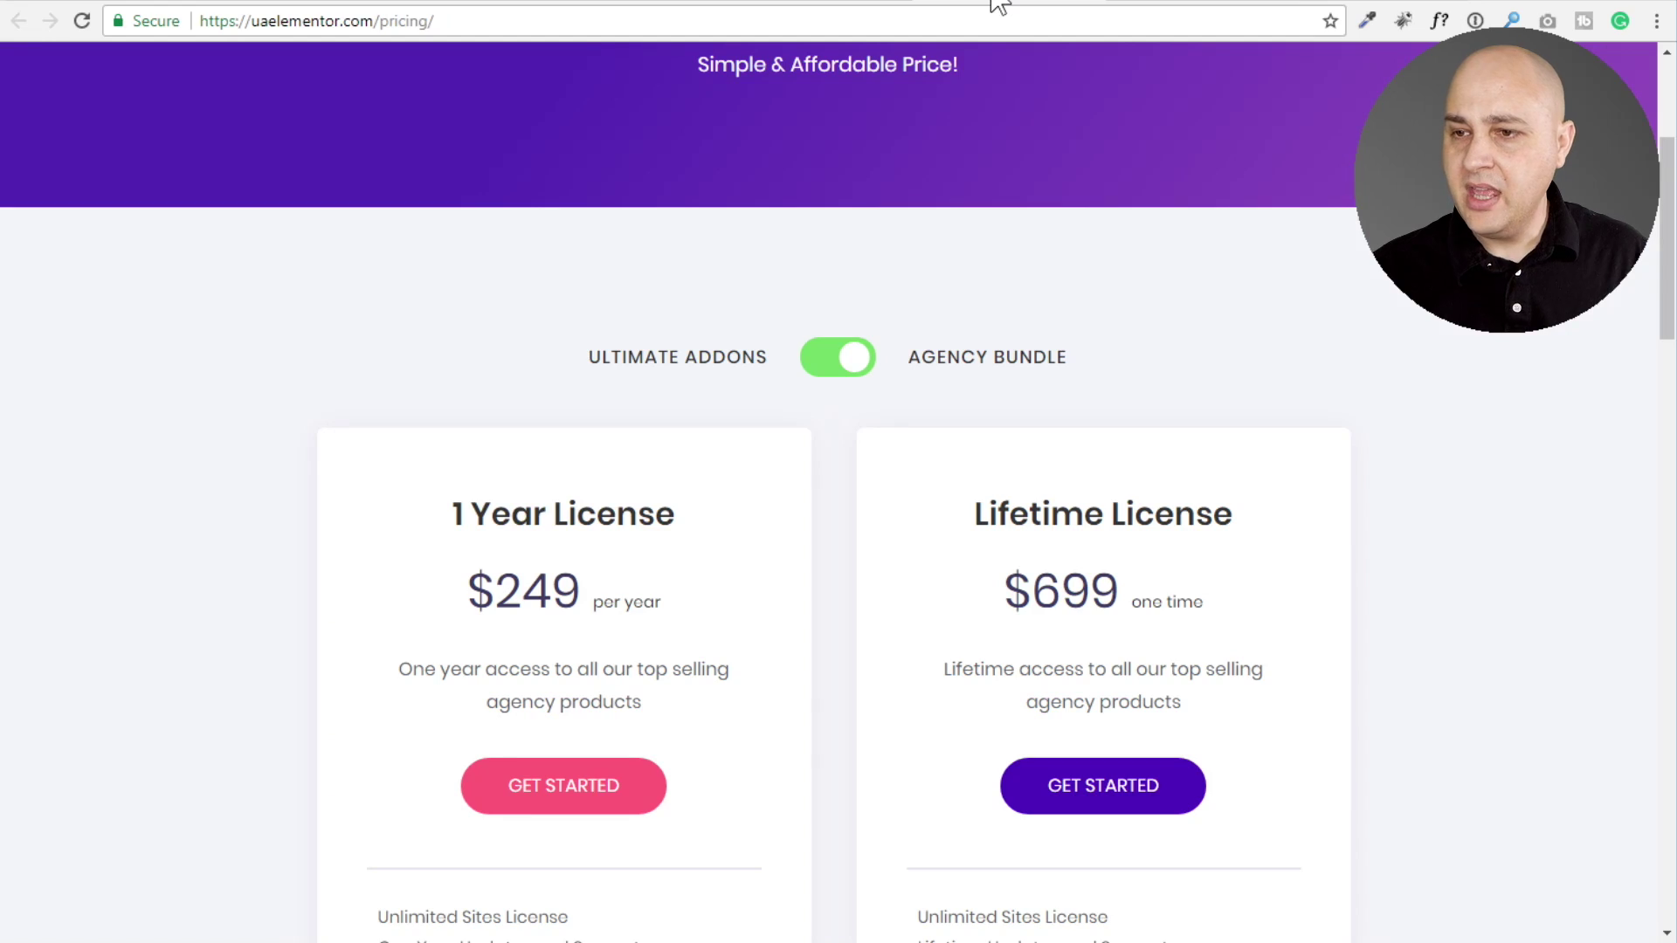
pyautogui.click(854, 4)
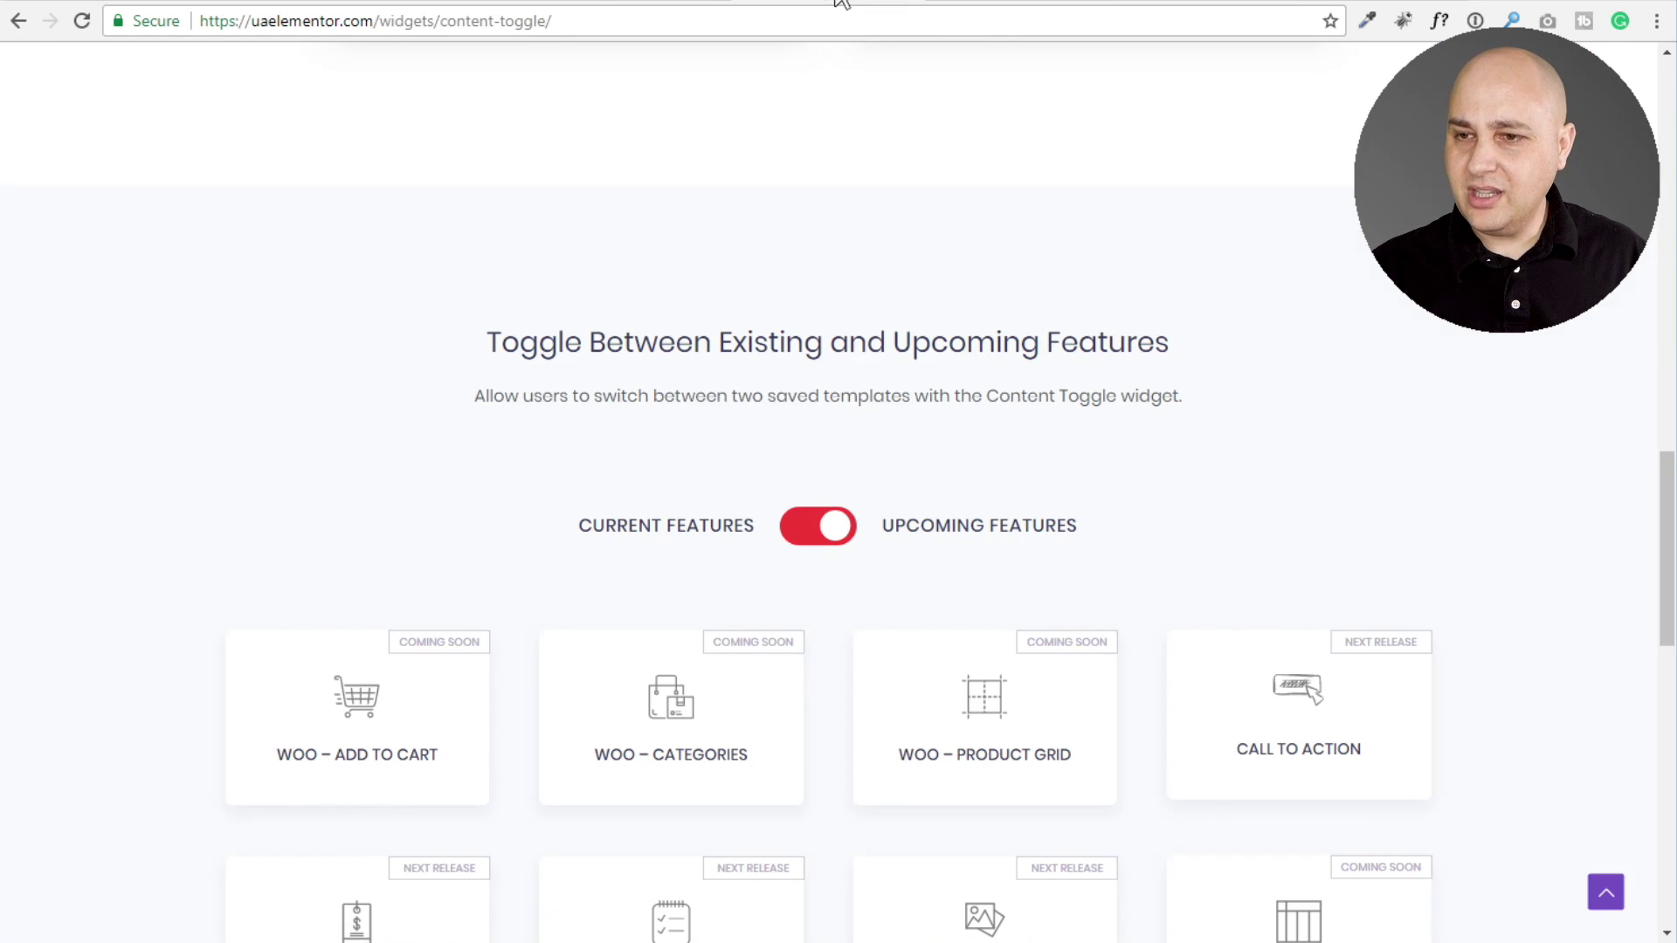
pyautogui.click(18, 21)
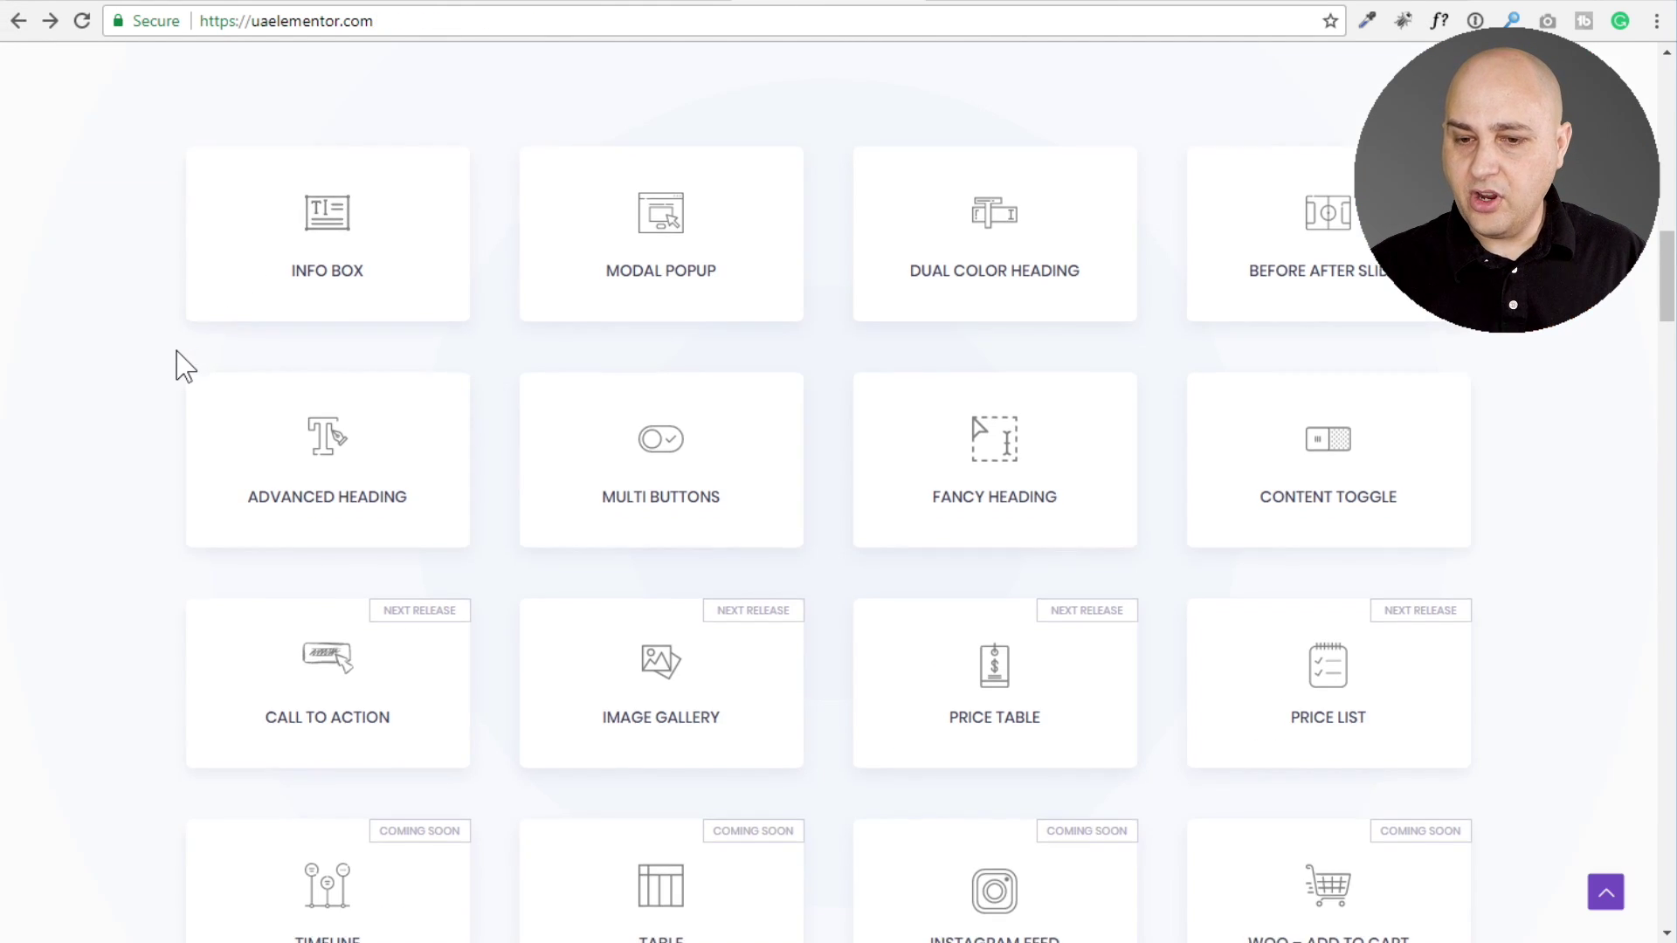
pyautogui.scroll(-4, 183, 365)
pyautogui.scroll(-1, 184, 365)
pyautogui.scroll(1, 184, 365)
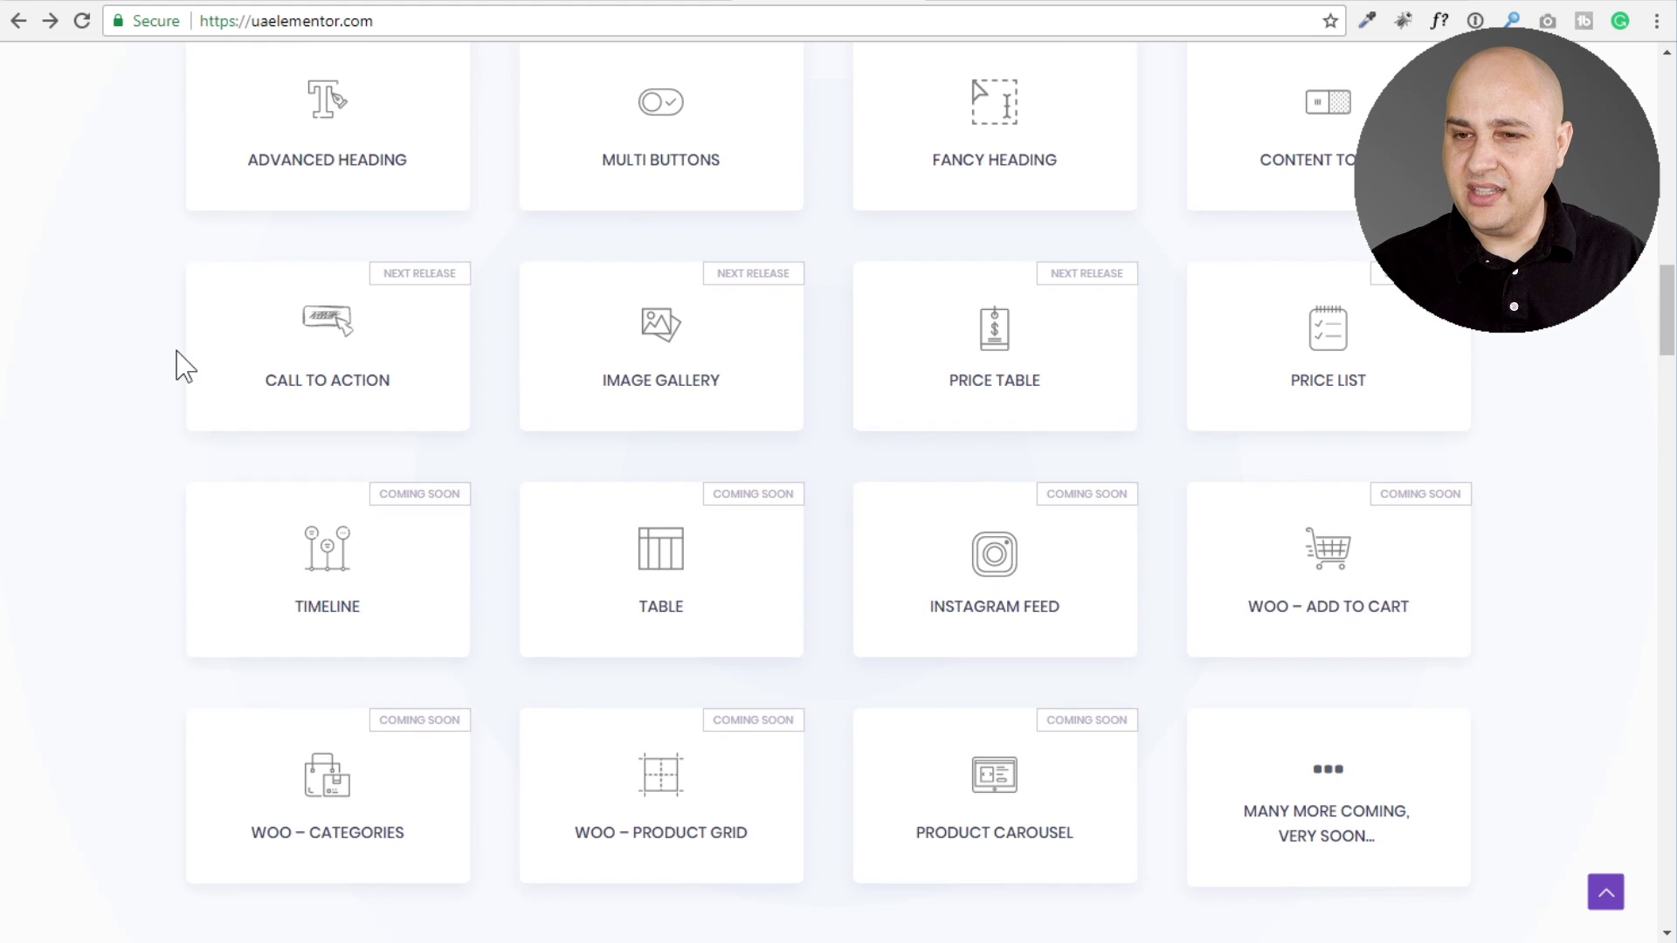
pyautogui.scroll(-2, 183, 365)
pyautogui.scroll(1, 184, 365)
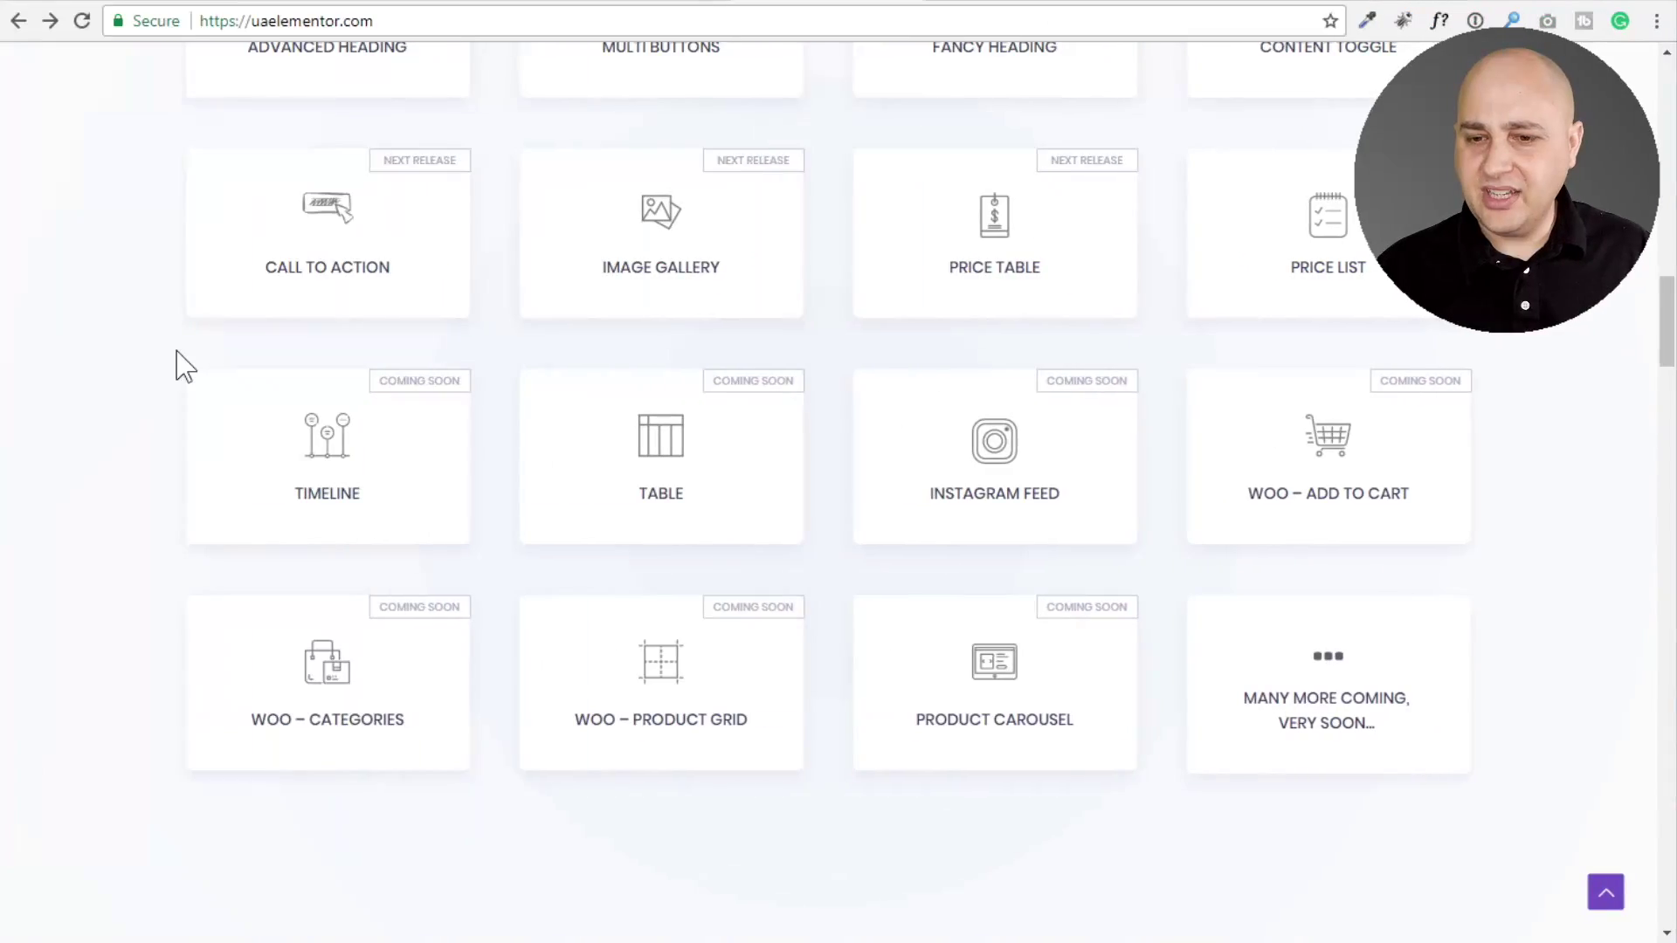
pyautogui.scroll(6, 179, 365)
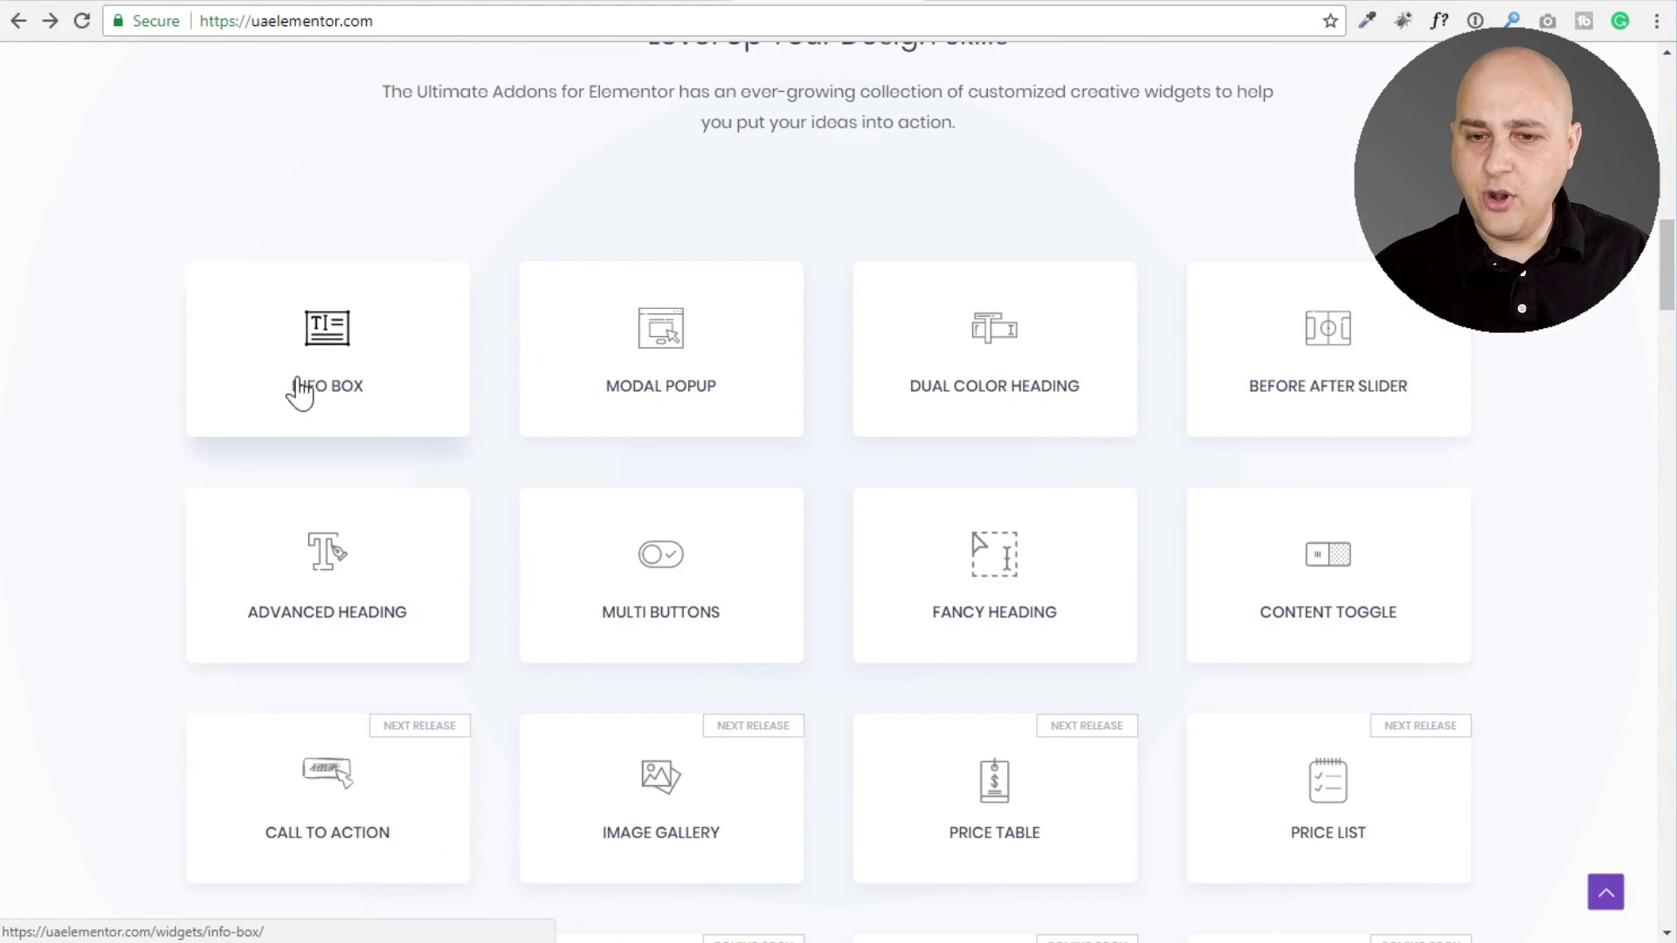